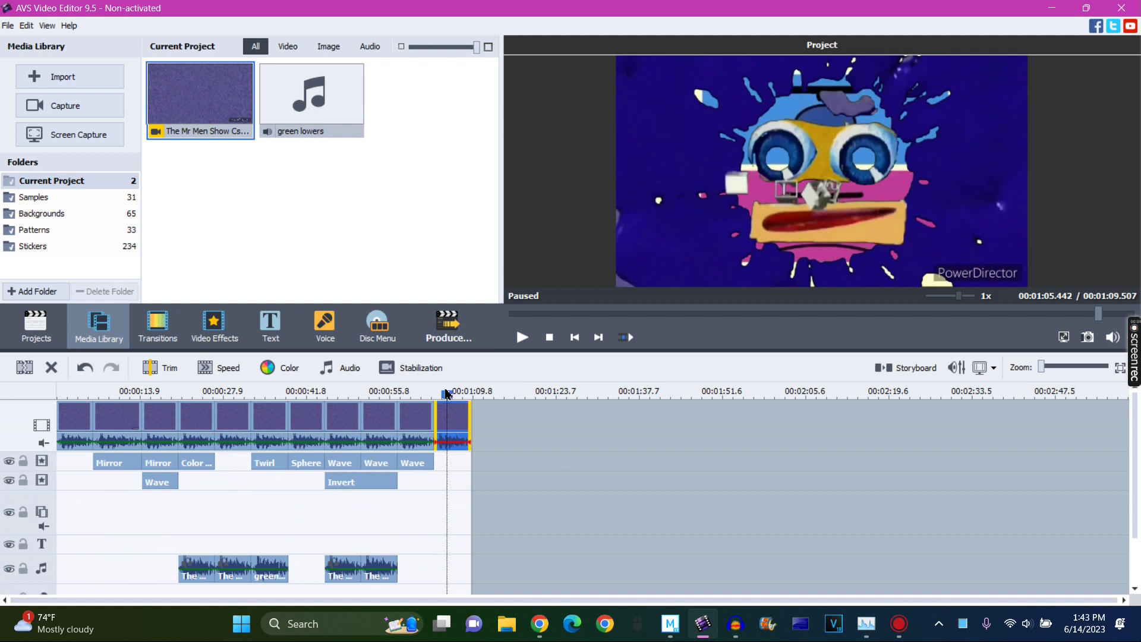
Copy the Wave effect above the eighth clip's Invert effect and paste it onto the effects track beneath the last clip
{"action": "left_click", "coordinate": [214, 326]}
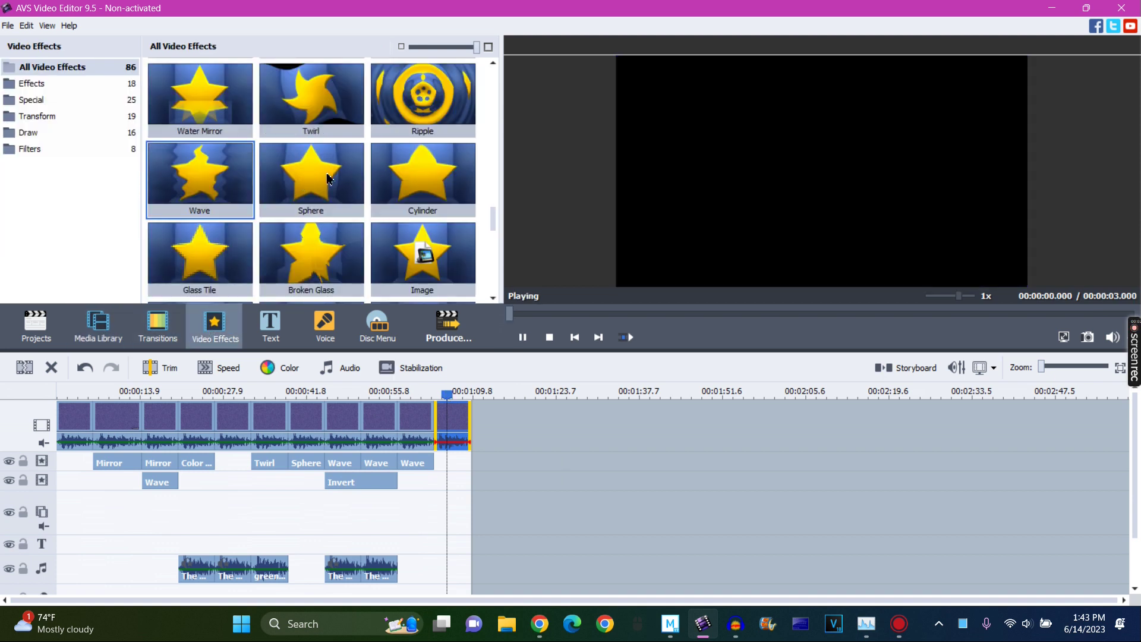
{"action": "scroll", "coordinate": [328, 178], "scroll_direction": "up", "scroll_amount": 10}
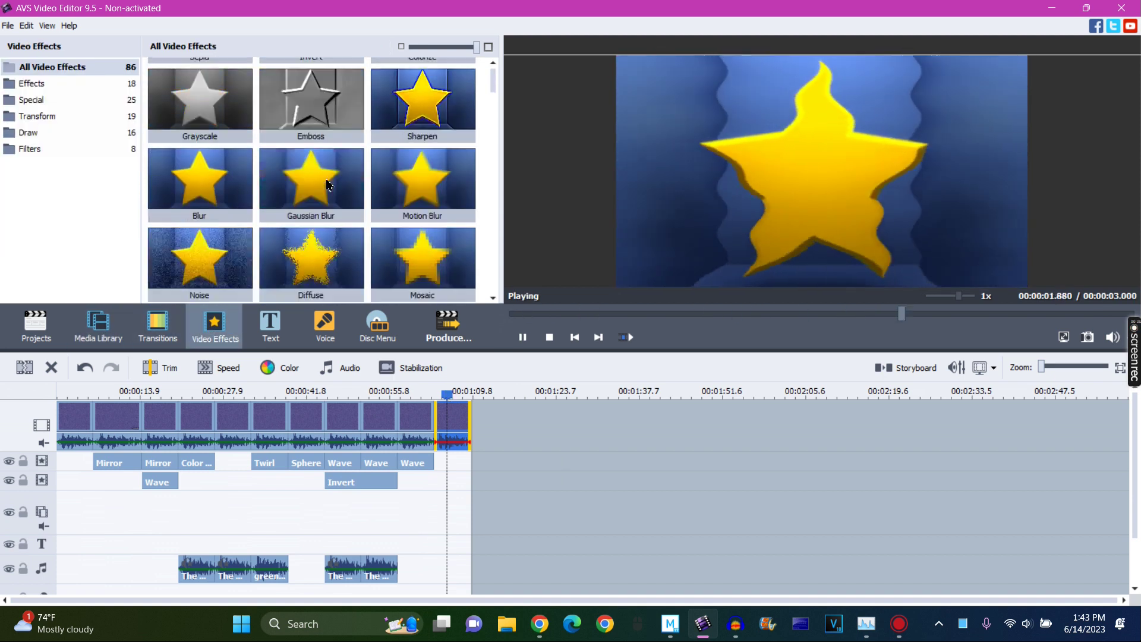
{"action": "scroll", "coordinate": [328, 179], "scroll_direction": "up", "scroll_amount": 2}
{"action": "scroll", "coordinate": [328, 154], "scroll_direction": "down", "scroll_amount": 8}
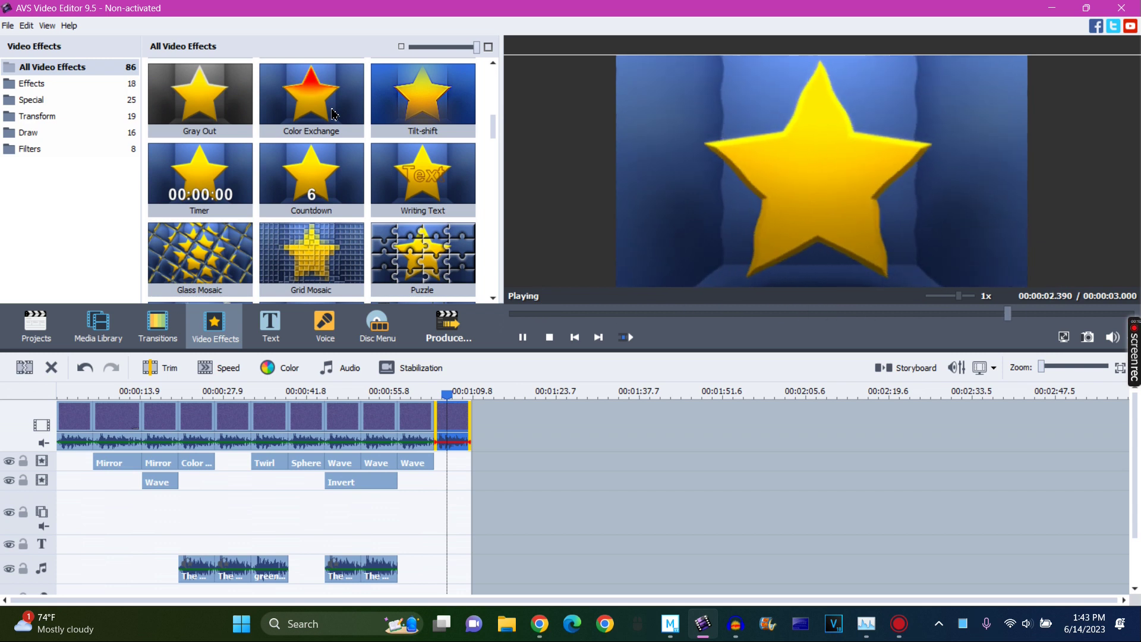
{"action": "left_click", "coordinate": [341, 394]}
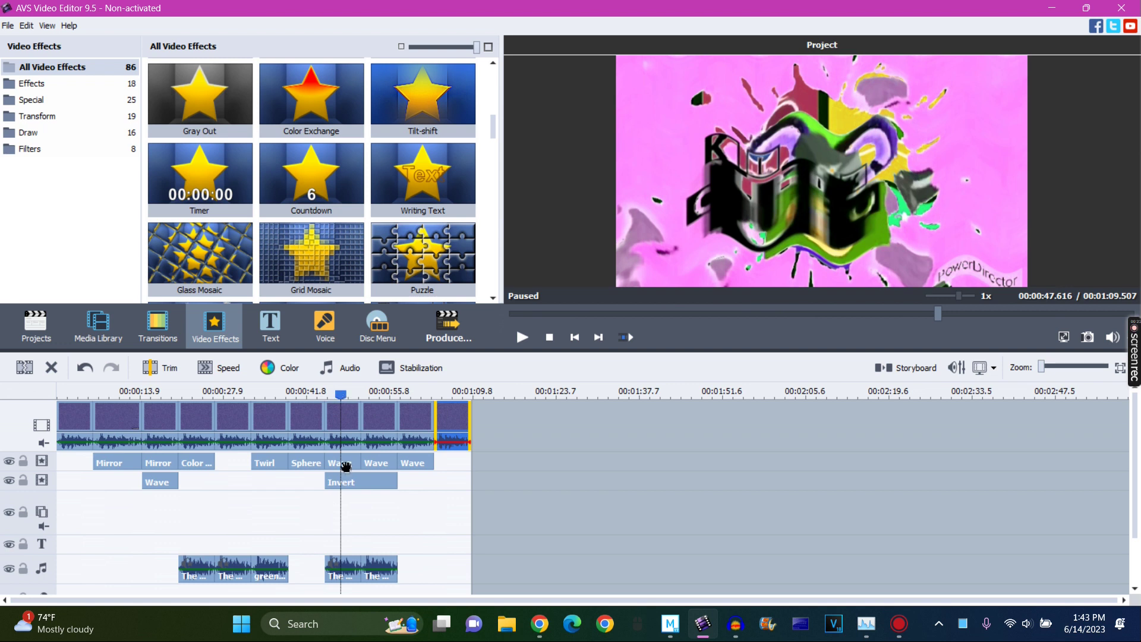
{"action": "left_click", "coordinate": [346, 466]}
{"action": "right_click", "coordinate": [346, 467]}
{"action": "left_click", "coordinate": [383, 565]}
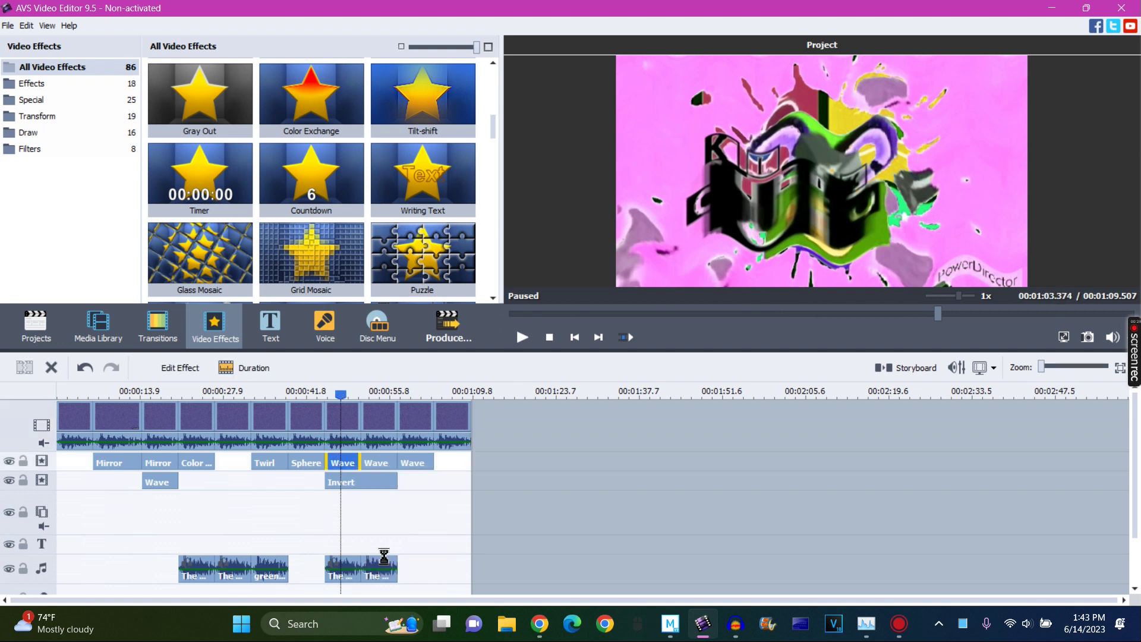
{"action": "left_click", "coordinate": [447, 430]}
{"action": "key", "text": "ctrl+v"}
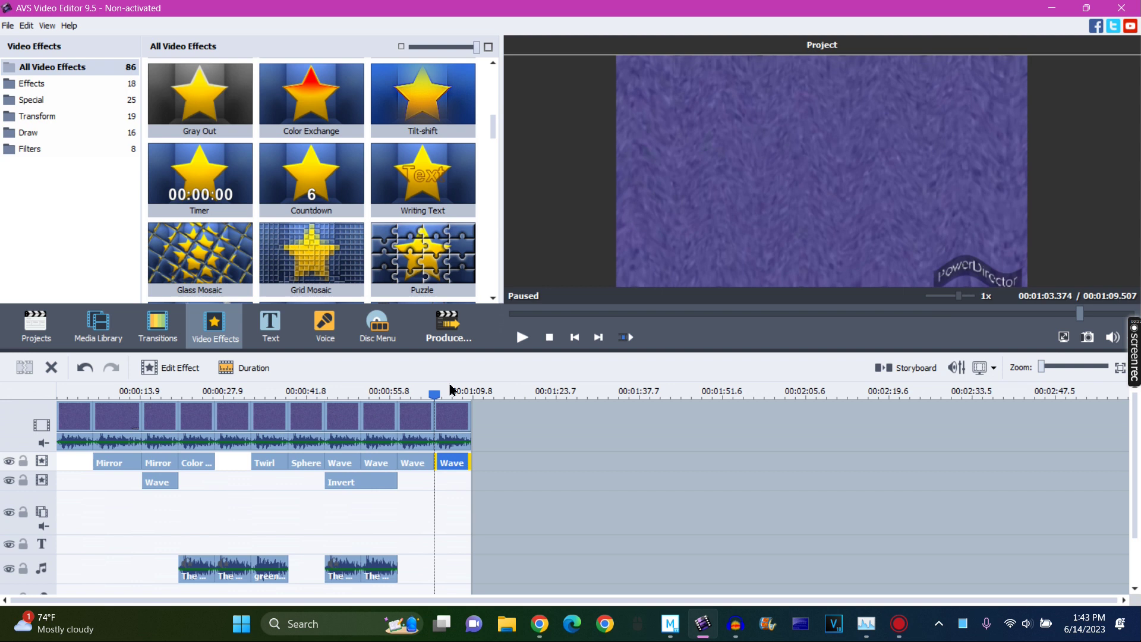
Check the pasted Wave effect's settings and its preview partway through the last clip
{"action": "left_click", "coordinate": [450, 391]}
{"action": "left_click", "coordinate": [180, 369]}
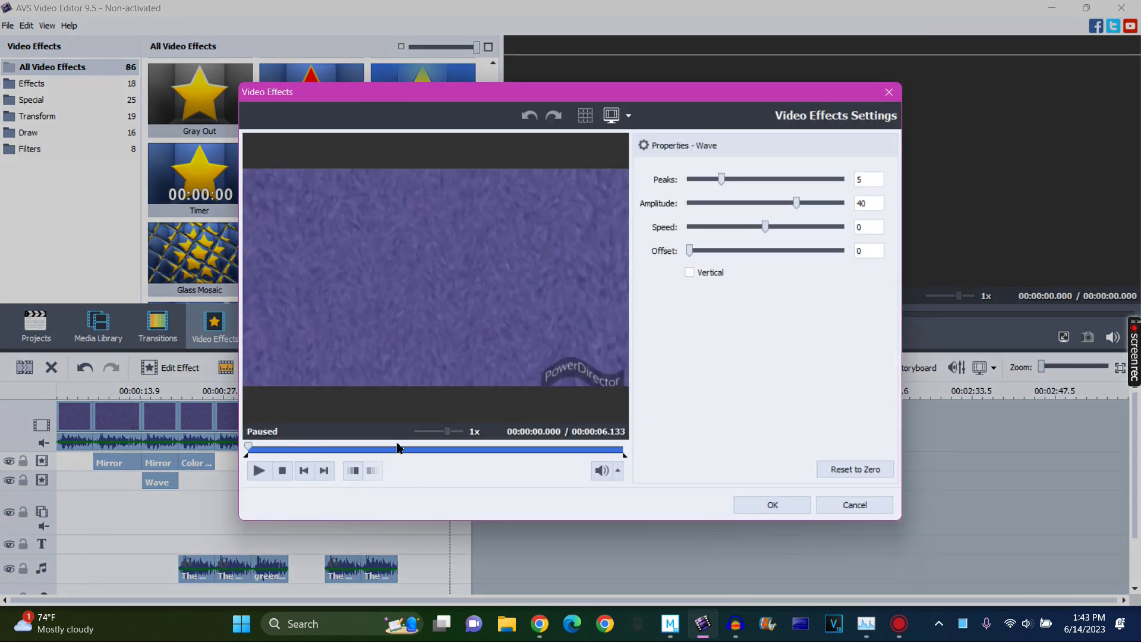
{"action": "left_click", "coordinate": [398, 449]}
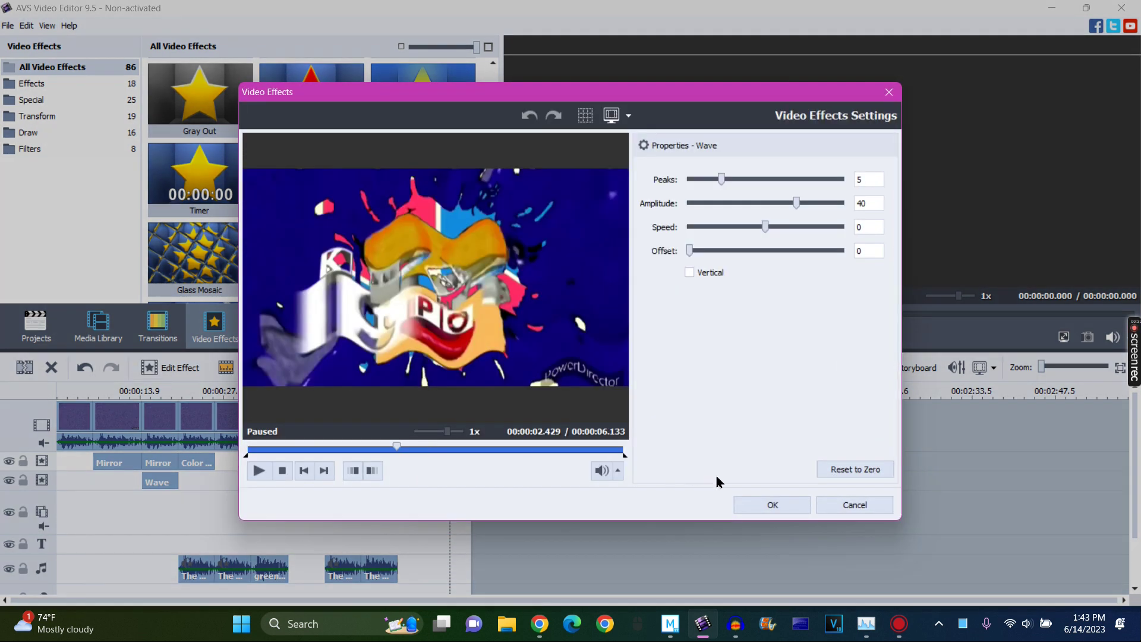
{"action": "left_click", "coordinate": [750, 506]}
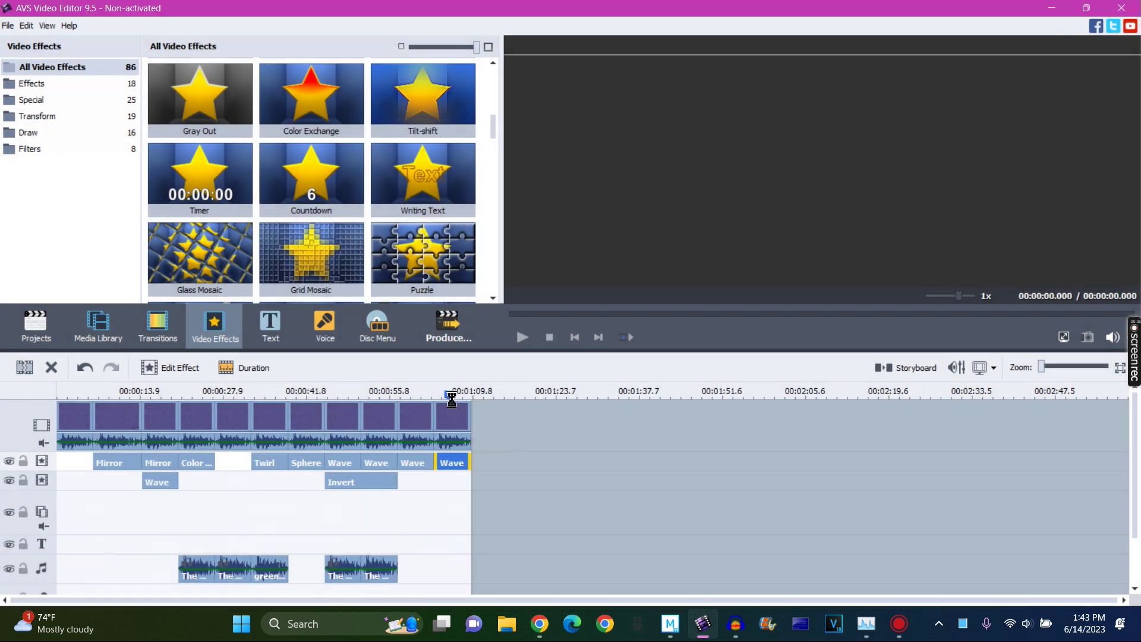
Apply the Equalize audio effect to the last video clip with every frequency band raised to 20 dB
{"action": "left_click", "coordinate": [452, 419]}
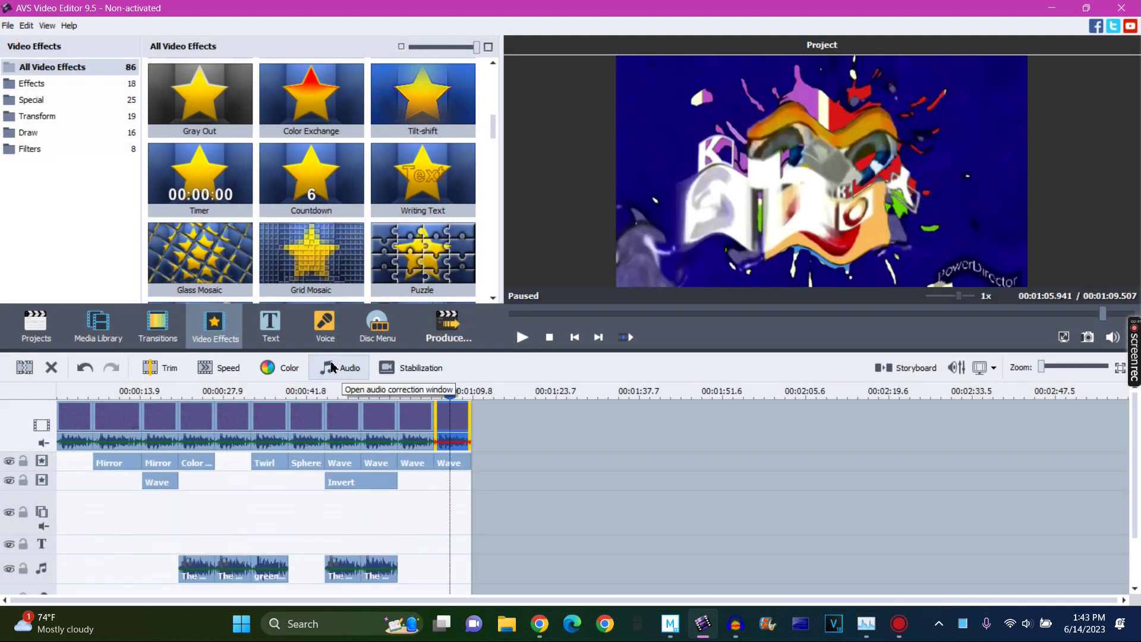
{"action": "left_click", "coordinate": [342, 371]}
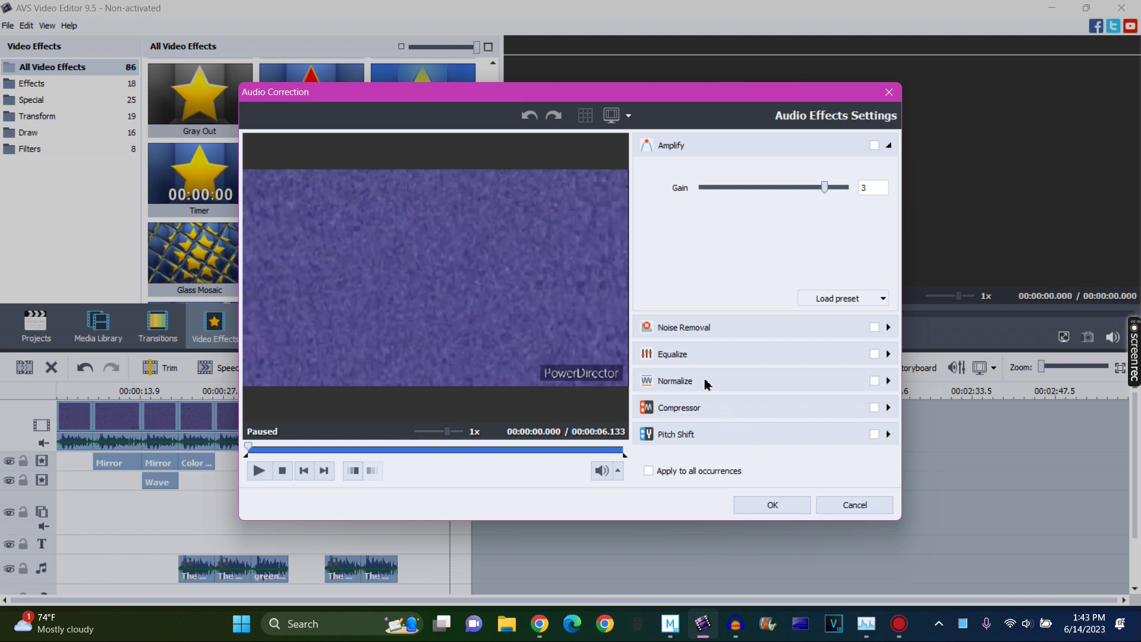
{"action": "left_click", "coordinate": [699, 355]}
{"action": "left_click", "coordinate": [674, 240]}
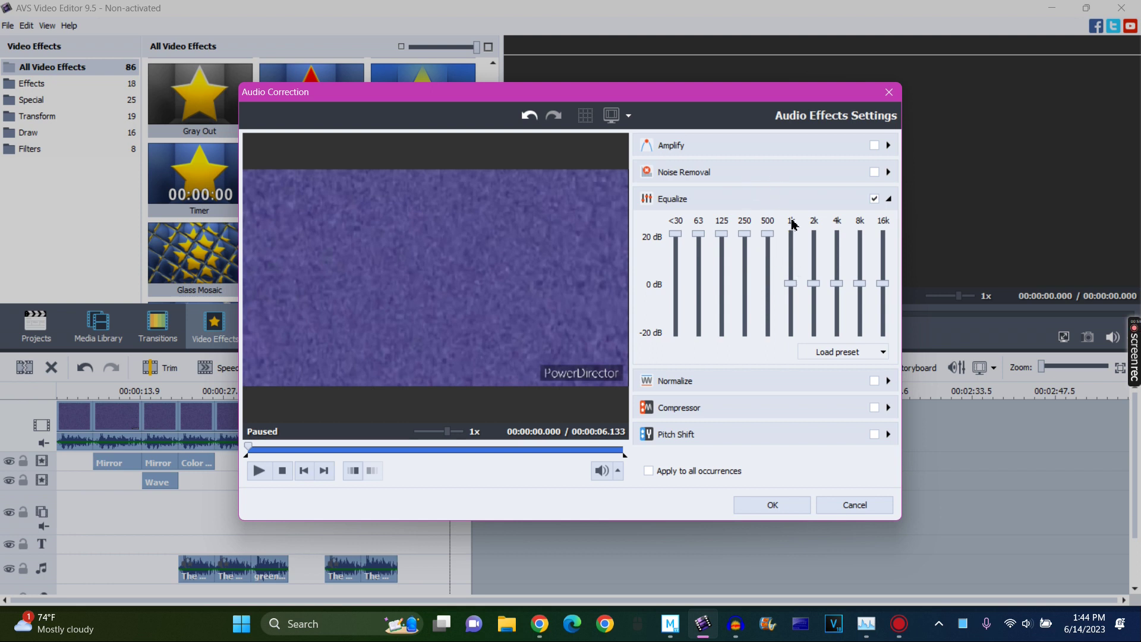
{"action": "left_click", "coordinate": [861, 233]}
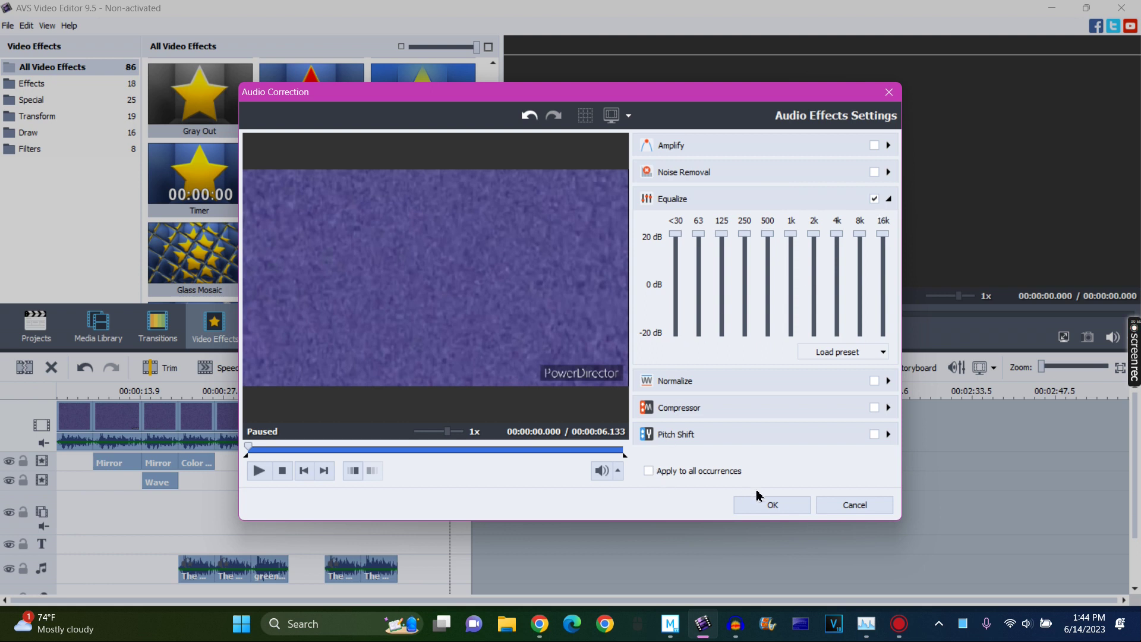
{"action": "left_click", "coordinate": [772, 505]}
Add The Mr Men Show Csupo from the media library to the audio track at the start of the last clip
{"action": "left_click", "coordinate": [435, 409]}
{"action": "left_click", "coordinate": [96, 343]}
{"action": "left_click", "coordinate": [188, 126]}
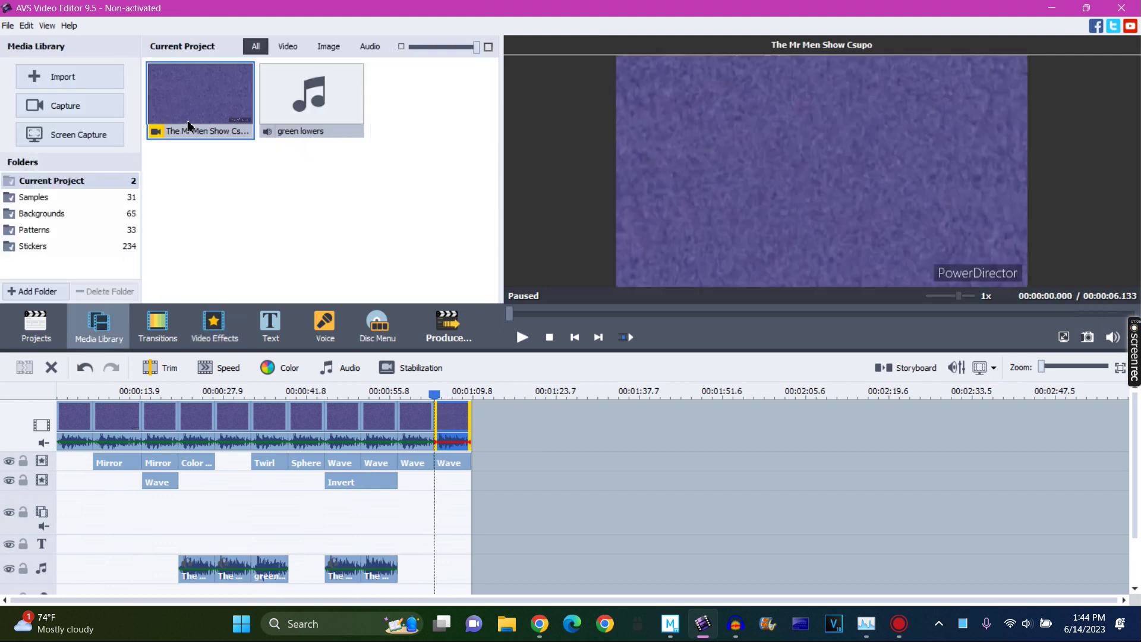
{"action": "right_click", "coordinate": [191, 115]}
{"action": "left_click", "coordinate": [238, 156]}
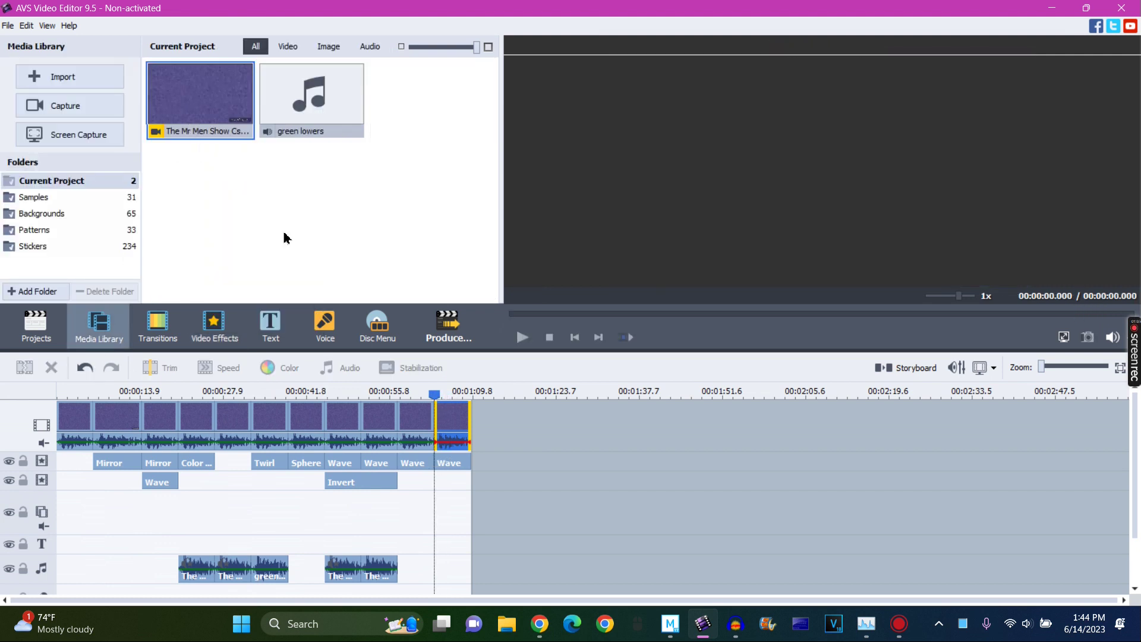
Apply Pitch Shift to the newly added audio clip and raise its Equalize bands, except 1k, to 20 dB
{"action": "left_click", "coordinate": [233, 367]}
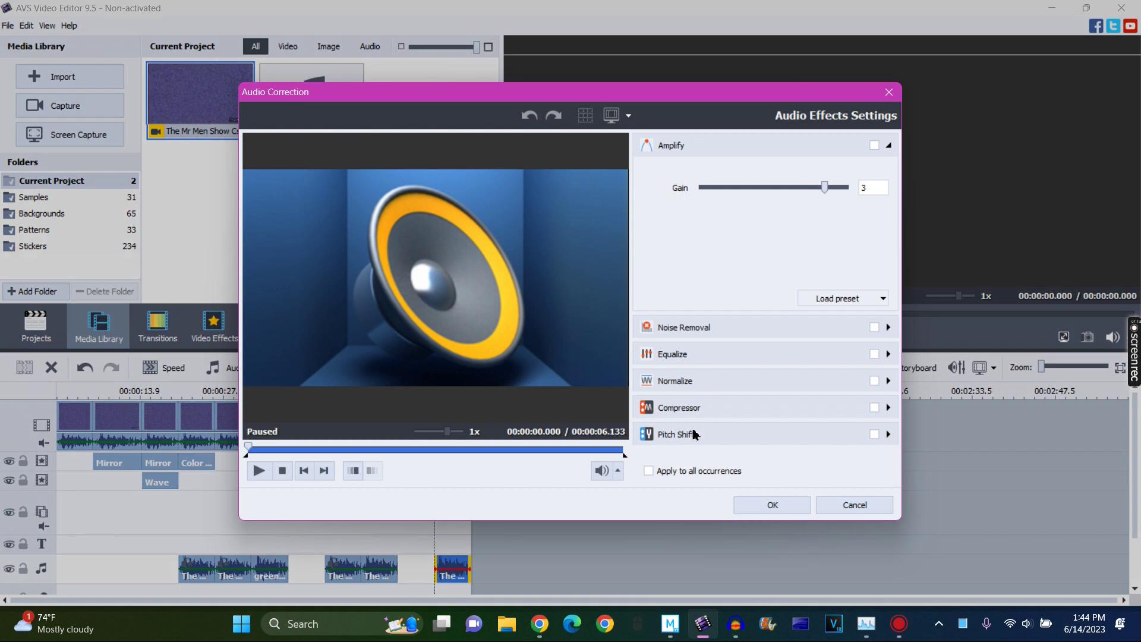
{"action": "left_click", "coordinate": [693, 434]}
{"action": "left_click_drag", "start_coordinate": [750, 321], "coordinate": [794, 322]}
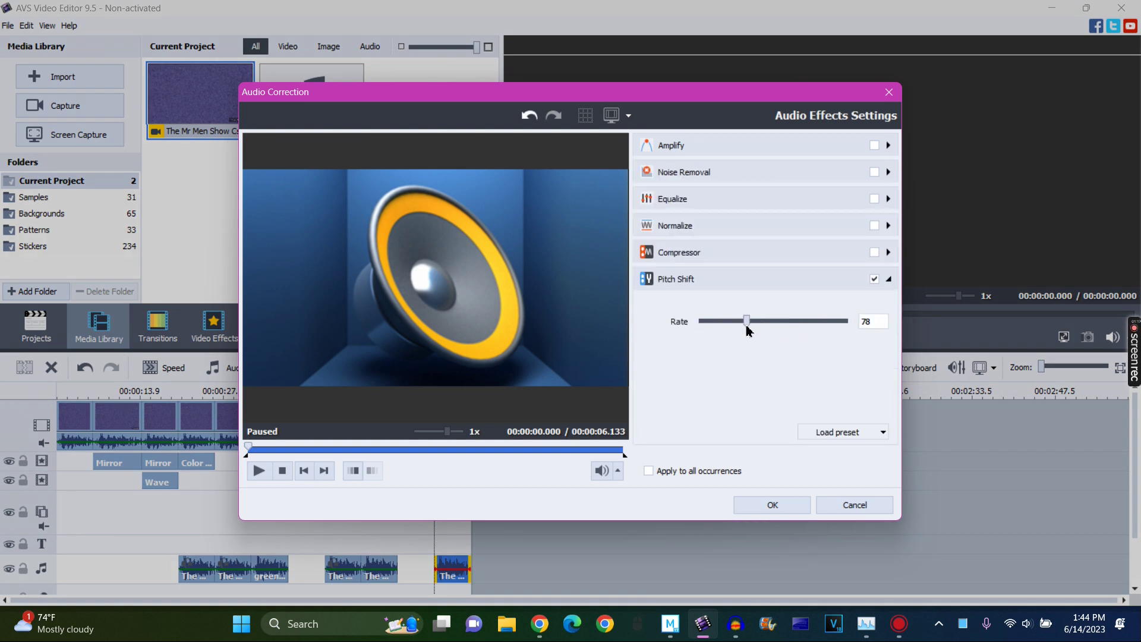
{"action": "left_click", "coordinate": [731, 202]}
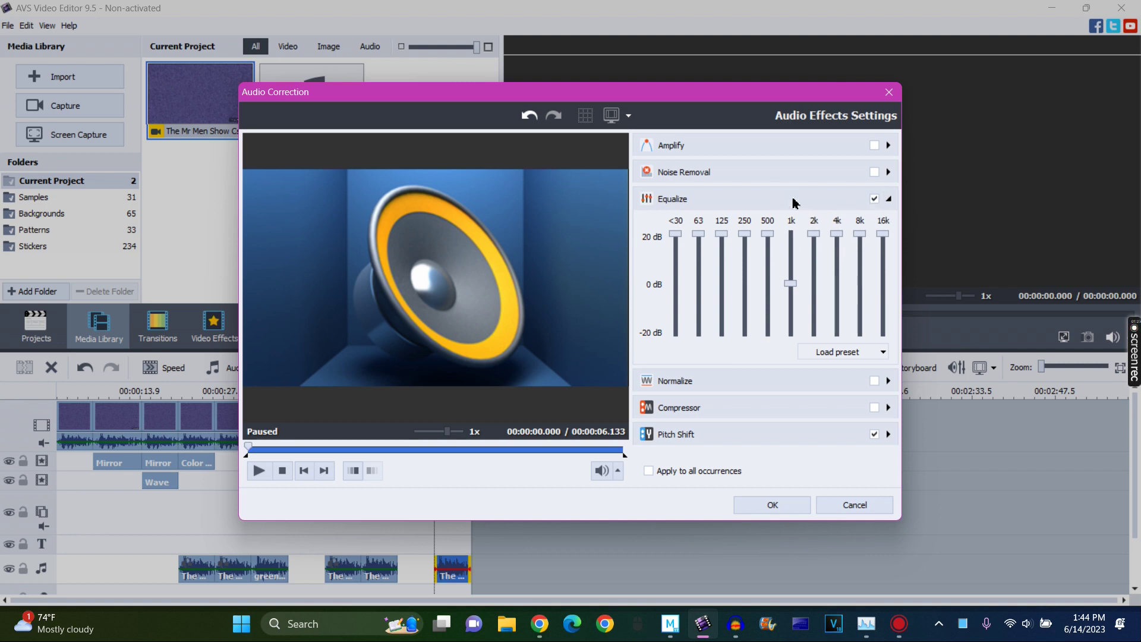
{"action": "left_click", "coordinate": [767, 503]}
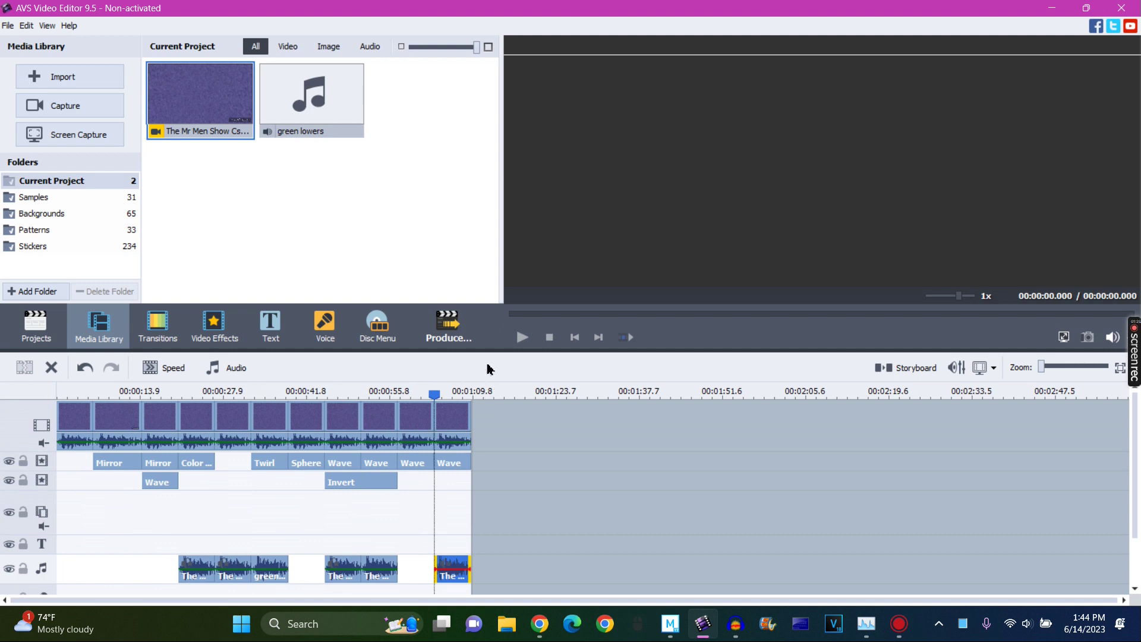
Play back the last section, and append another copy of The Mr Men Show Csupo to the end of the video track
{"action": "left_click", "coordinate": [522, 337]}
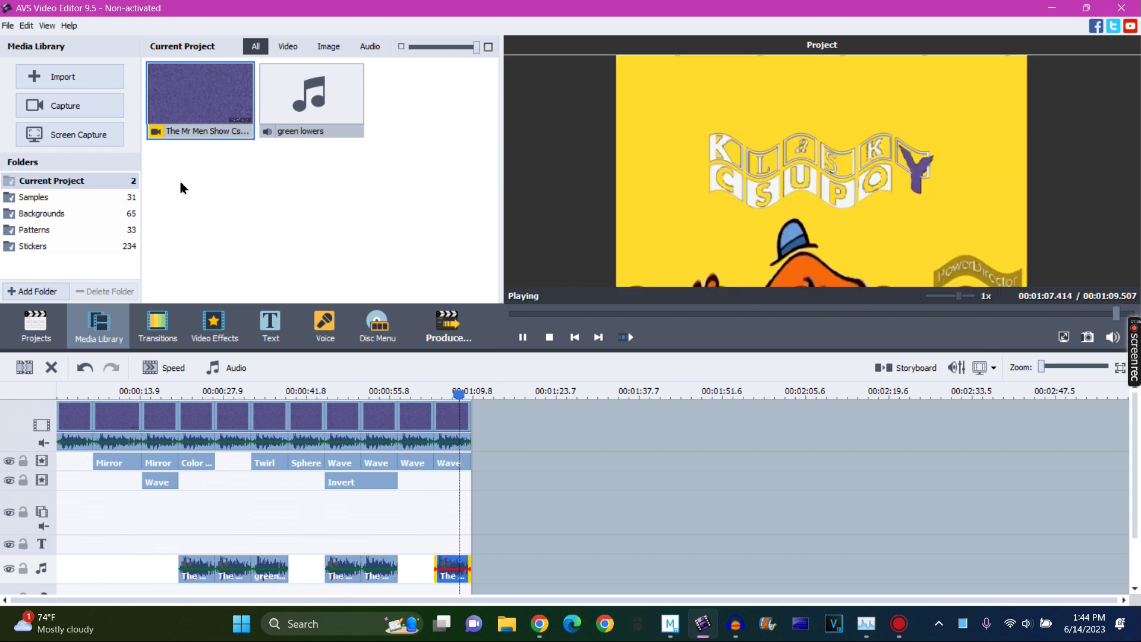
{"action": "left_click_drag", "start_coordinate": [204, 111], "coordinate": [497, 420]}
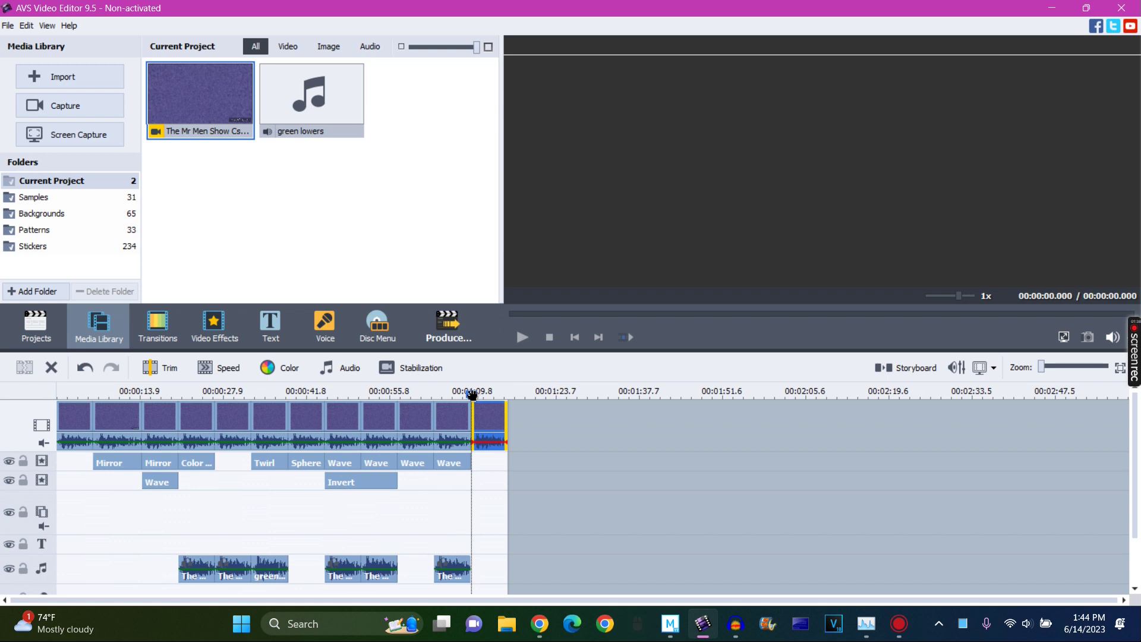
{"action": "left_click", "coordinate": [473, 394]}
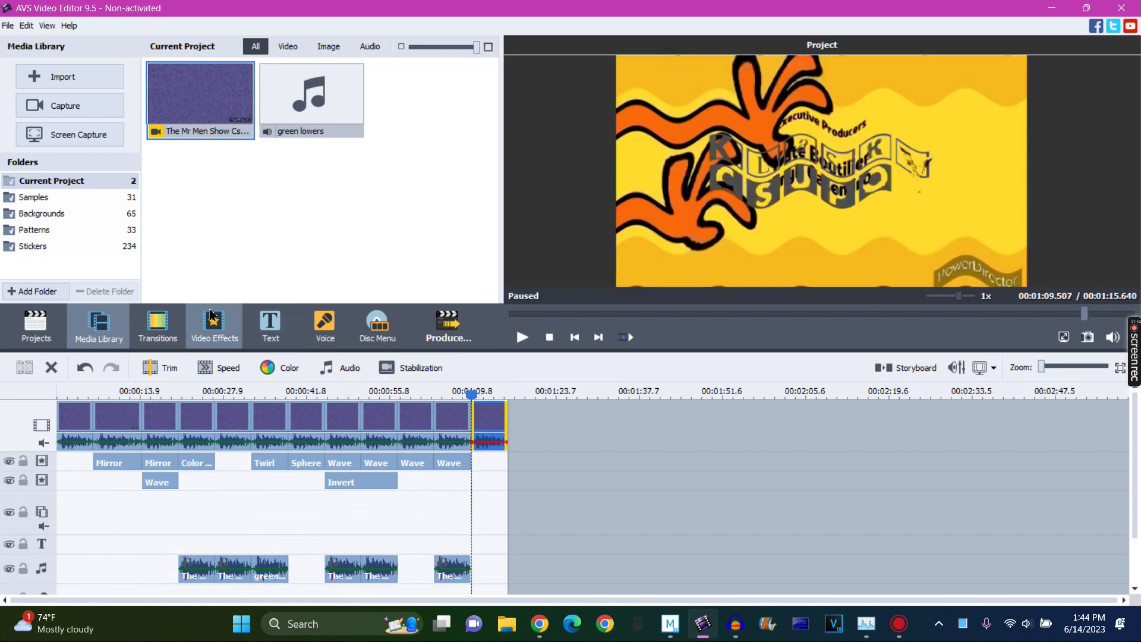
Add the Colorize effect beneath the newly appended clip and trim it to the clip's length
{"action": "left_click", "coordinate": [214, 326]}
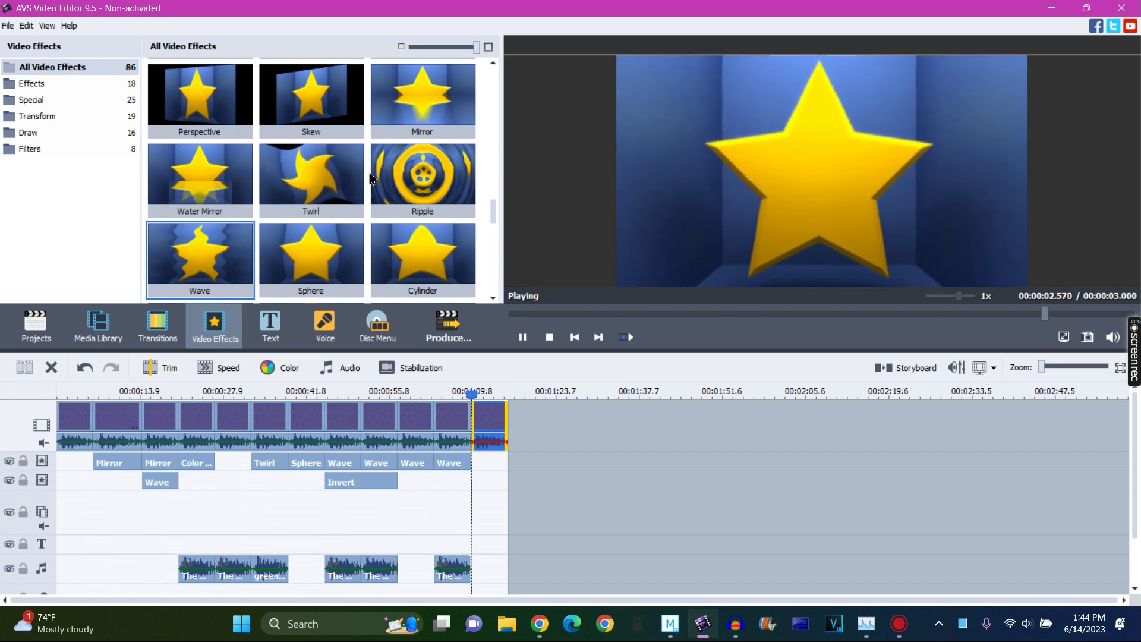
{"action": "scroll", "coordinate": [348, 222], "scroll_direction": "down", "scroll_amount": 5}
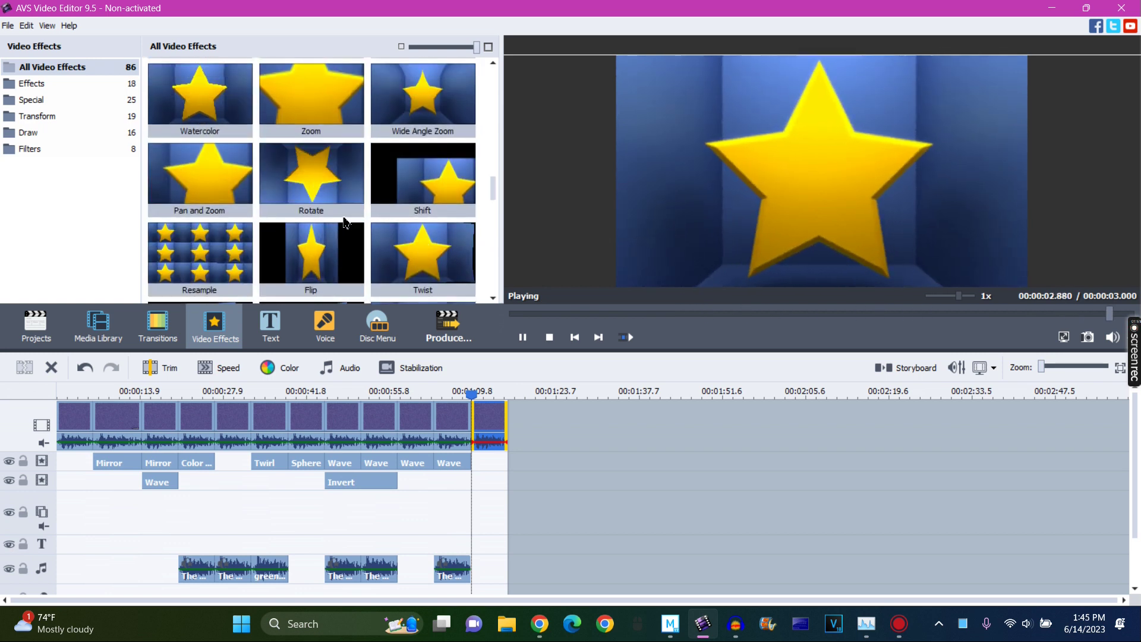
{"action": "scroll", "coordinate": [345, 222], "scroll_direction": "up", "scroll_amount": 8}
{"action": "scroll", "coordinate": [344, 222], "scroll_direction": "up", "scroll_amount": 4}
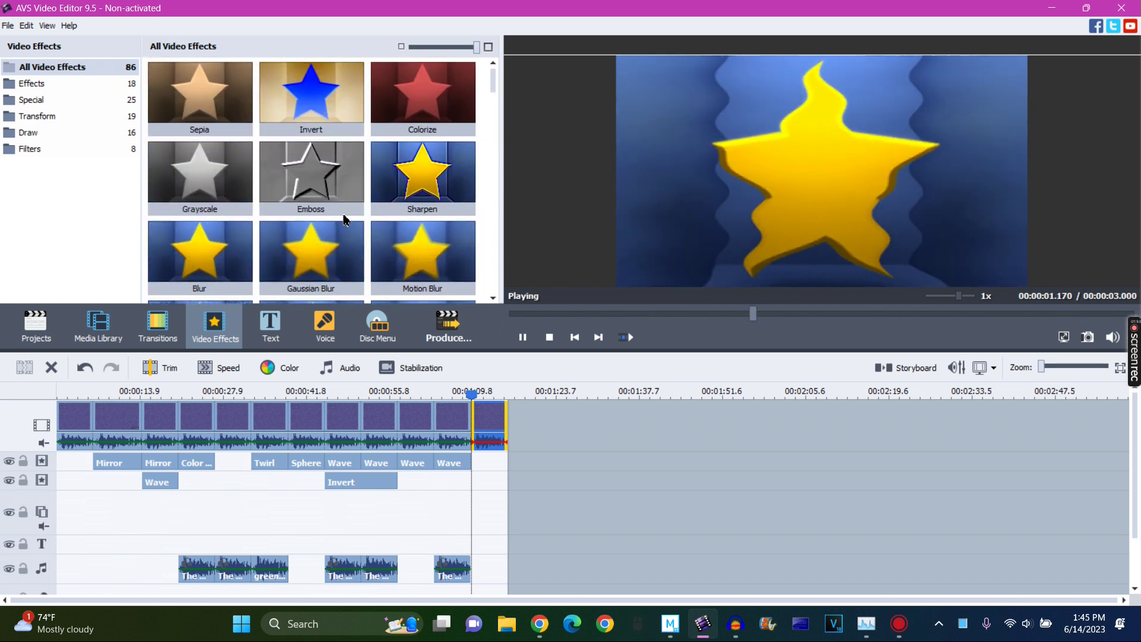
{"action": "left_click_drag", "start_coordinate": [404, 104], "coordinate": [485, 468]}
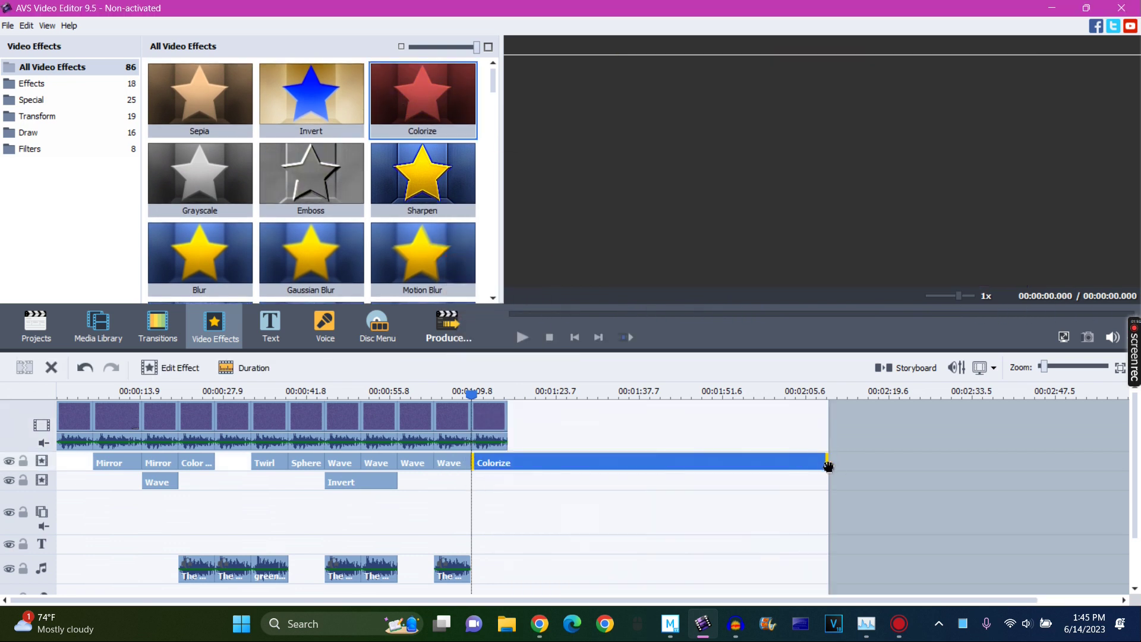
{"action": "left_click", "coordinate": [508, 492]}
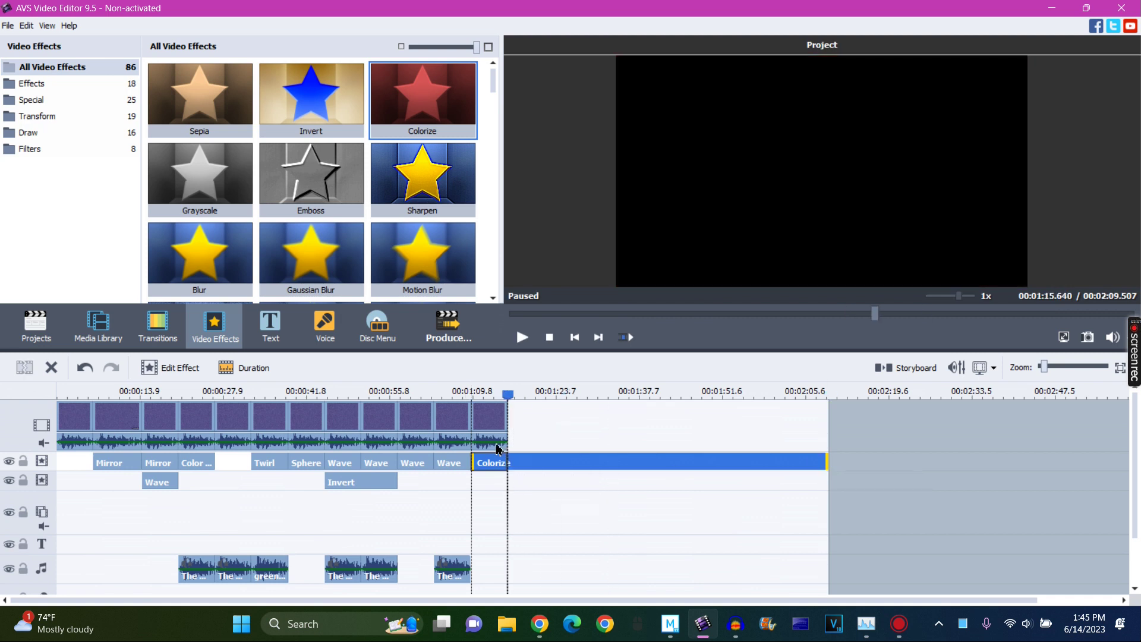
{"action": "left_click", "coordinate": [489, 394]}
{"action": "left_click", "coordinate": [489, 395]}
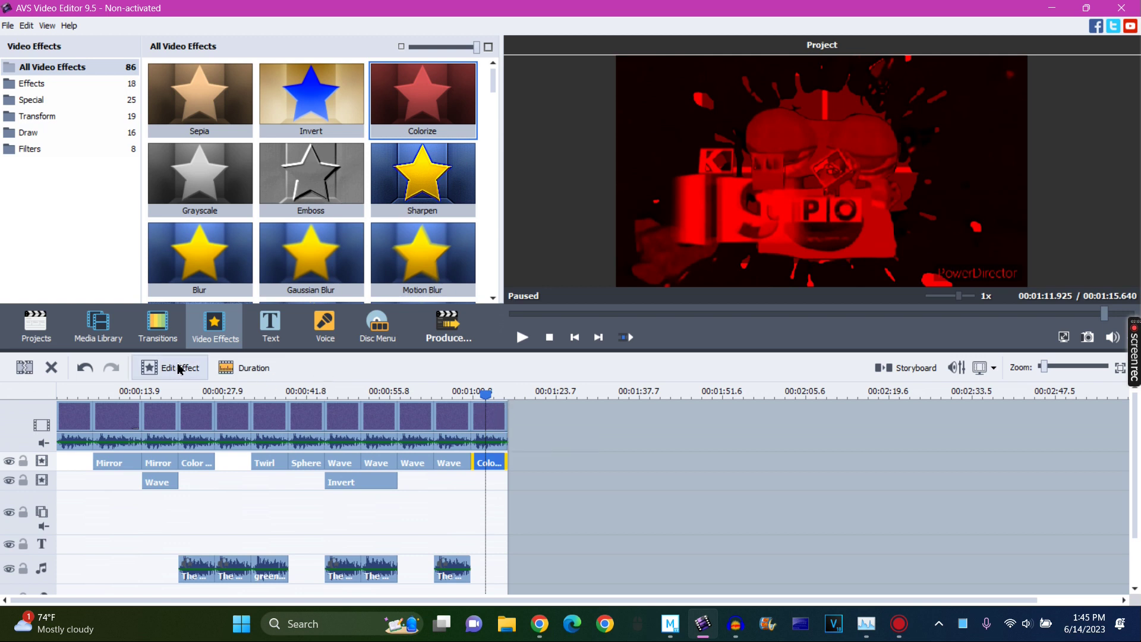
Move the Colorize effect to the second effects track and put an Invert effect in its place, trimmed to the clip's length
{"action": "left_click_drag", "start_coordinate": [486, 463], "coordinate": [491, 481]}
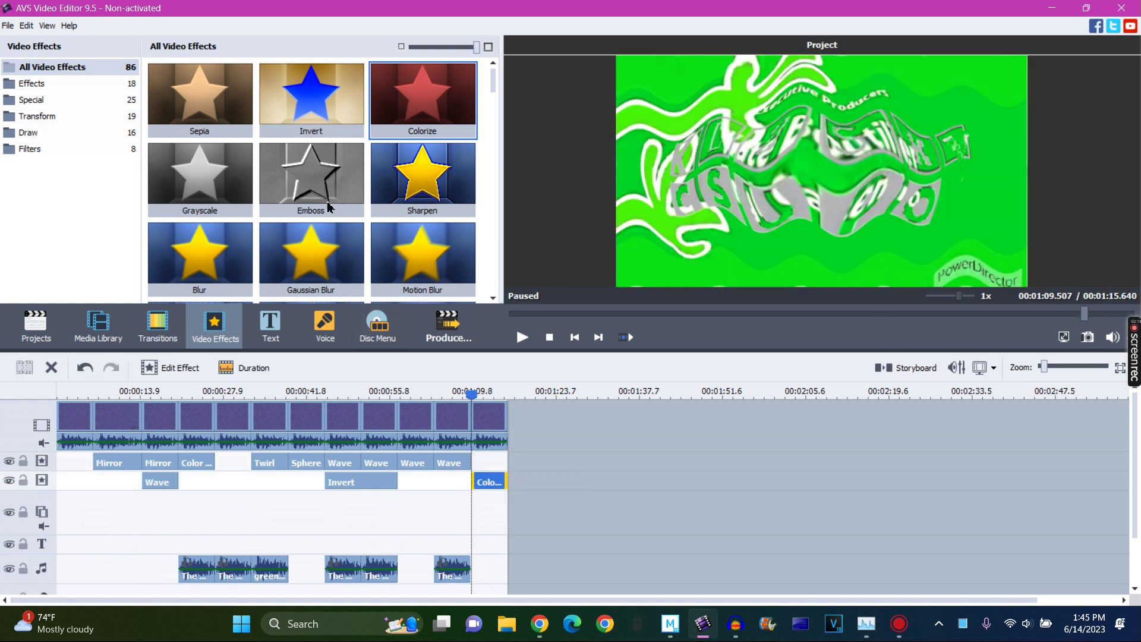
{"action": "left_click_drag", "start_coordinate": [314, 113], "coordinate": [822, 464]}
{"action": "left_click", "coordinate": [509, 474]}
{"action": "left_click", "coordinate": [491, 393]}
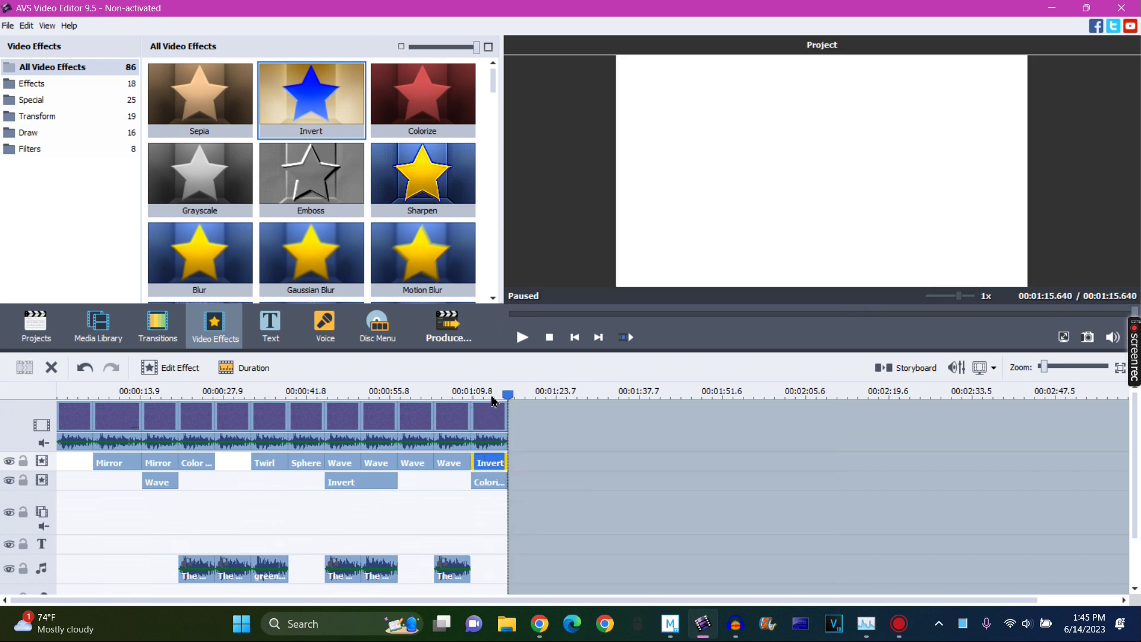
Set the Colorize effect under the last clip to Red 0, Green 255 and Blue 255
{"action": "left_click", "coordinate": [486, 393]}
{"action": "left_click", "coordinate": [490, 480]}
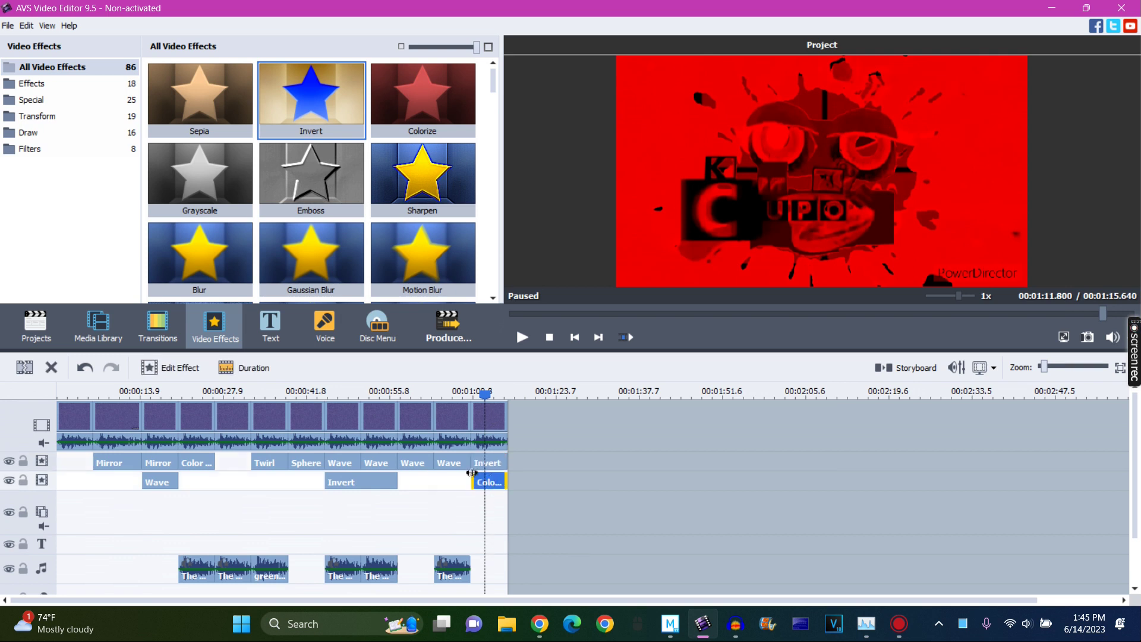
{"action": "left_click", "coordinate": [191, 368]}
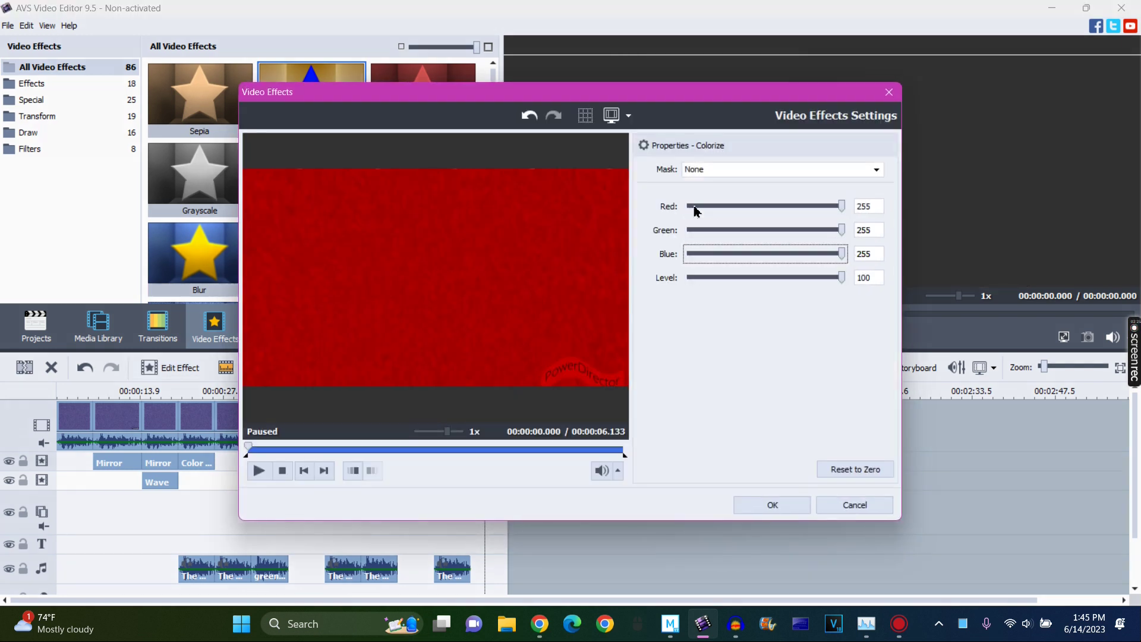
{"action": "left_click", "coordinate": [689, 208]}
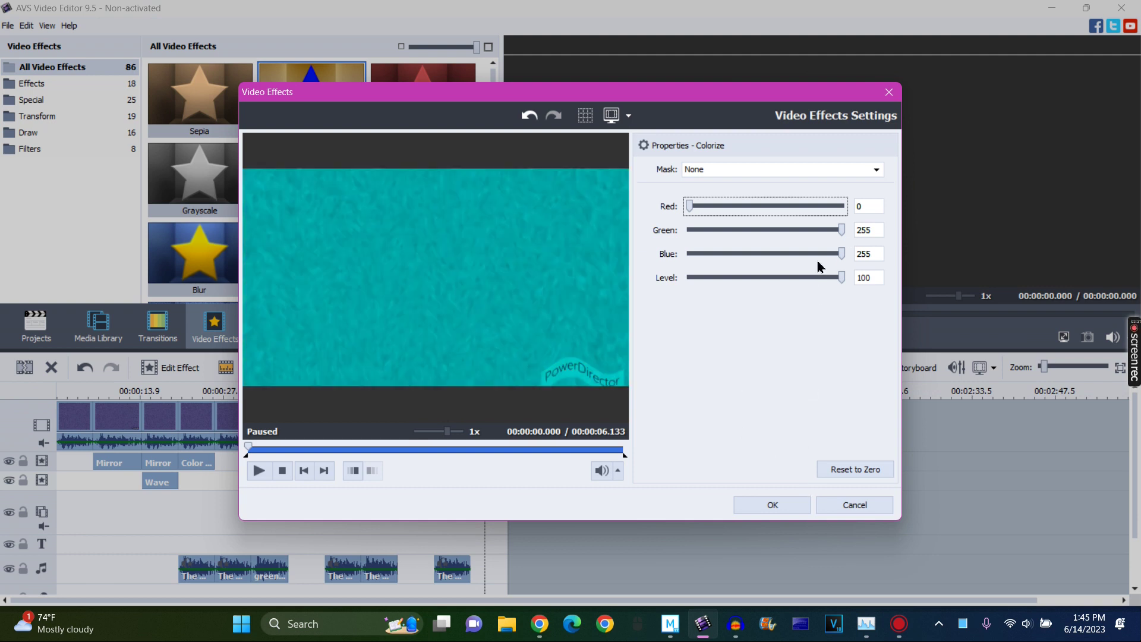
{"action": "left_click", "coordinate": [772, 503]}
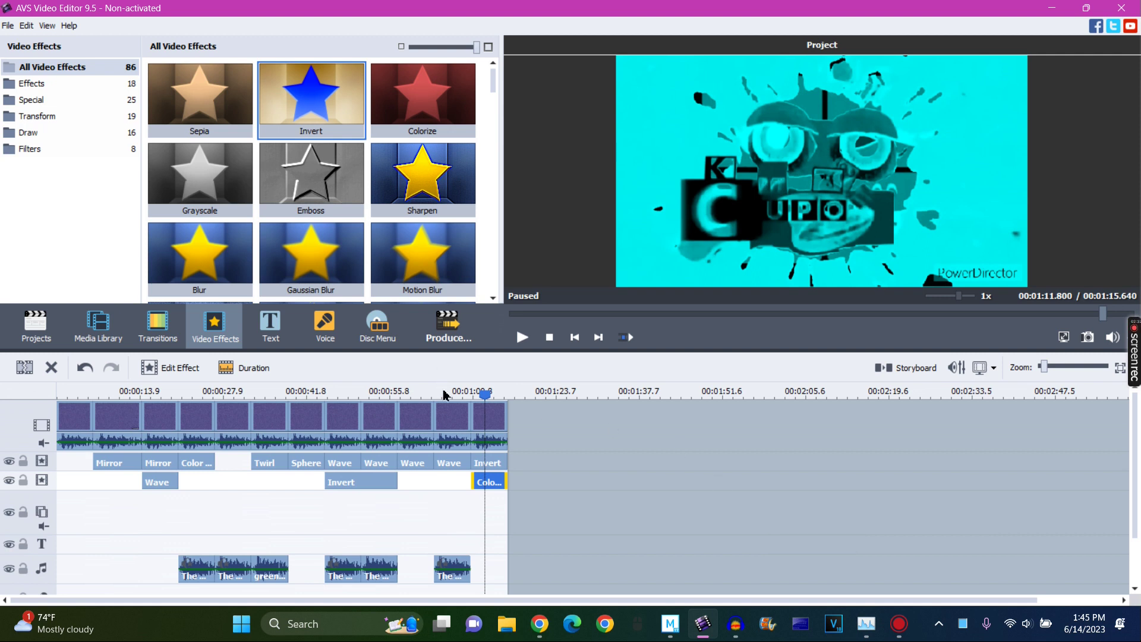
Add a third video effects track and place a Threshold effect on it under the last clip, trimmed to the clip's length
{"action": "scroll", "coordinate": [326, 228], "scroll_direction": "down", "scroll_amount": 3}
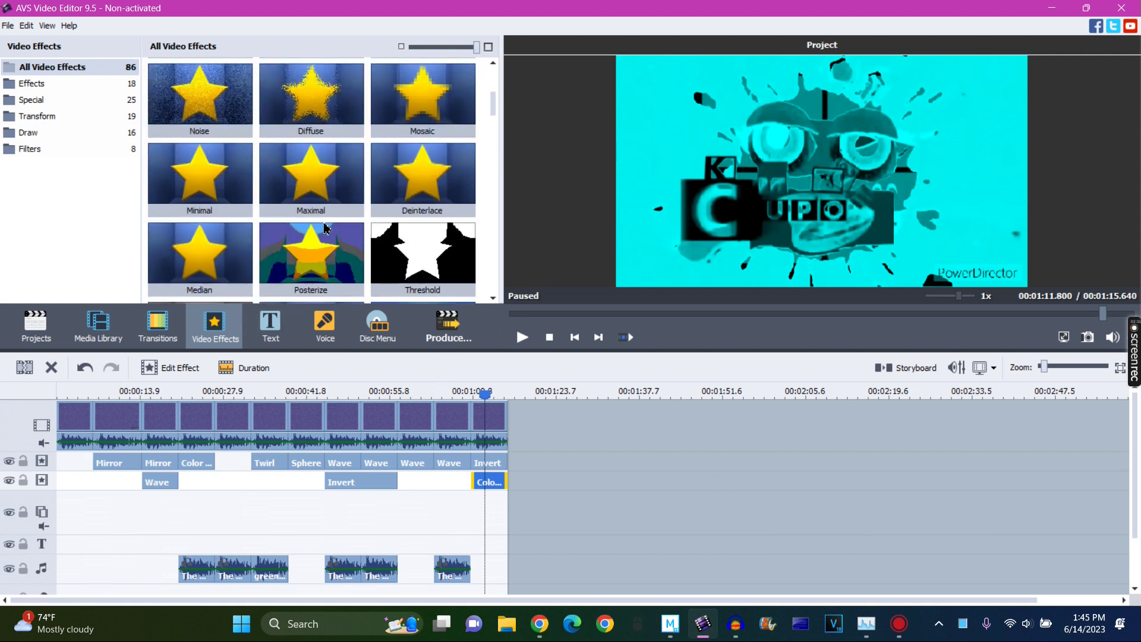
{"action": "left_click_drag", "start_coordinate": [427, 271], "coordinate": [374, 178]}
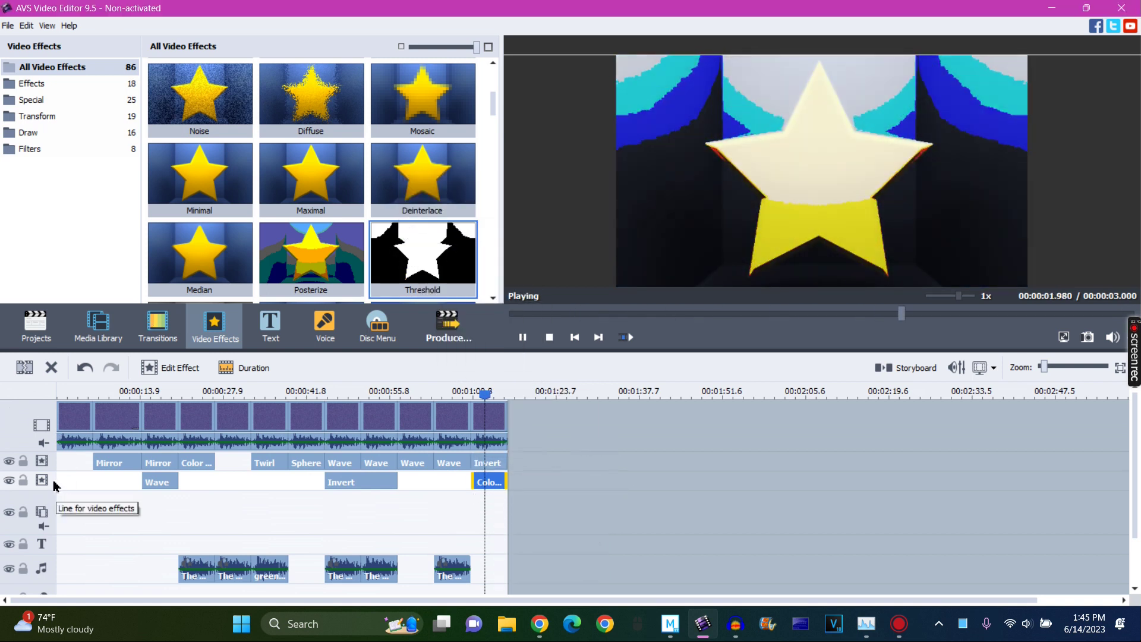
{"action": "right_click", "coordinate": [57, 480]}
{"action": "left_click", "coordinate": [95, 452]}
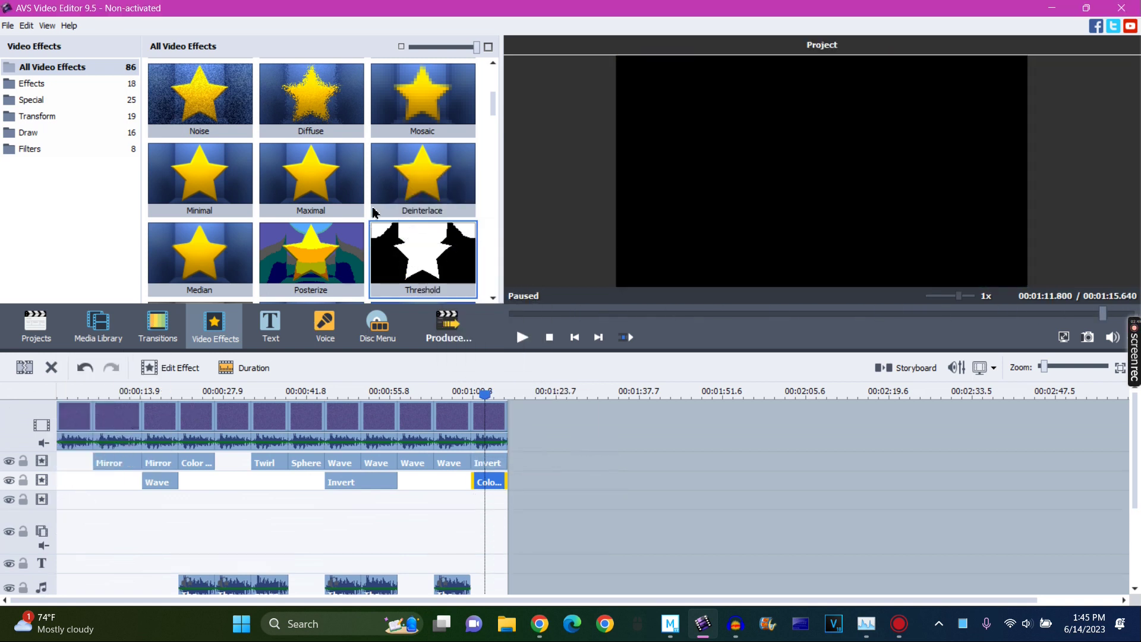
{"action": "left_click_drag", "start_coordinate": [427, 258], "coordinate": [478, 501]}
{"action": "left_click_drag", "start_coordinate": [828, 499], "coordinate": [507, 508]}
Turn off the Grayscale option of the Threshold effect under the last clip
{"action": "left_click", "coordinate": [482, 393]}
{"action": "left_click", "coordinate": [486, 394]}
{"action": "key", "text": "End"}
{"action": "left_click", "coordinate": [482, 395]}
{"action": "left_click", "coordinate": [193, 368]}
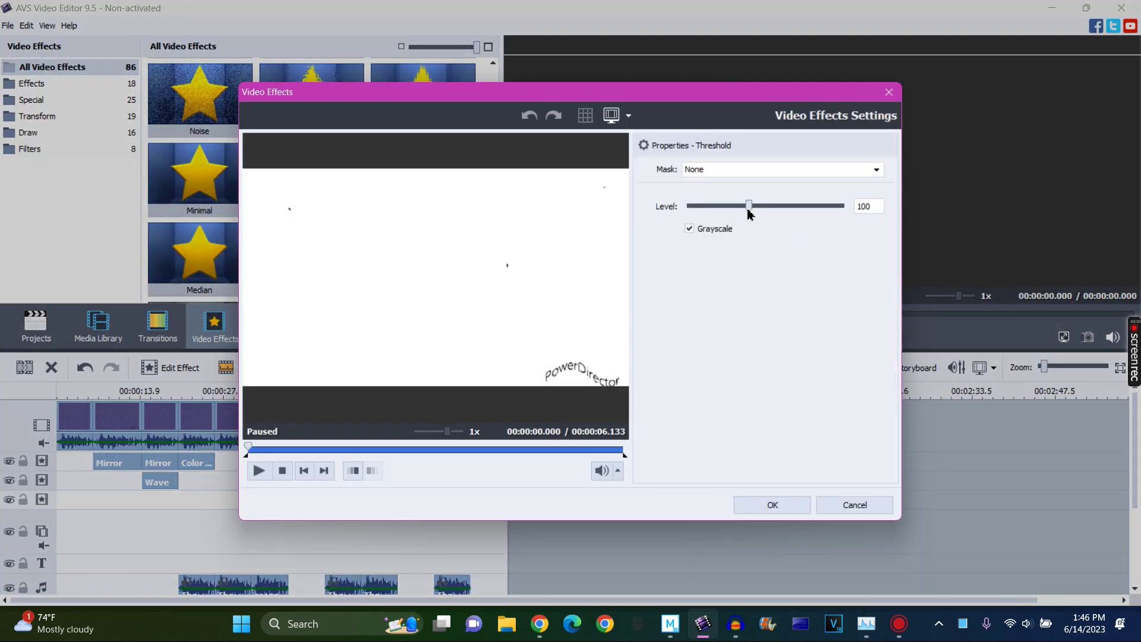
{"action": "left_click", "coordinate": [706, 229]}
{"action": "left_click", "coordinate": [772, 508]}
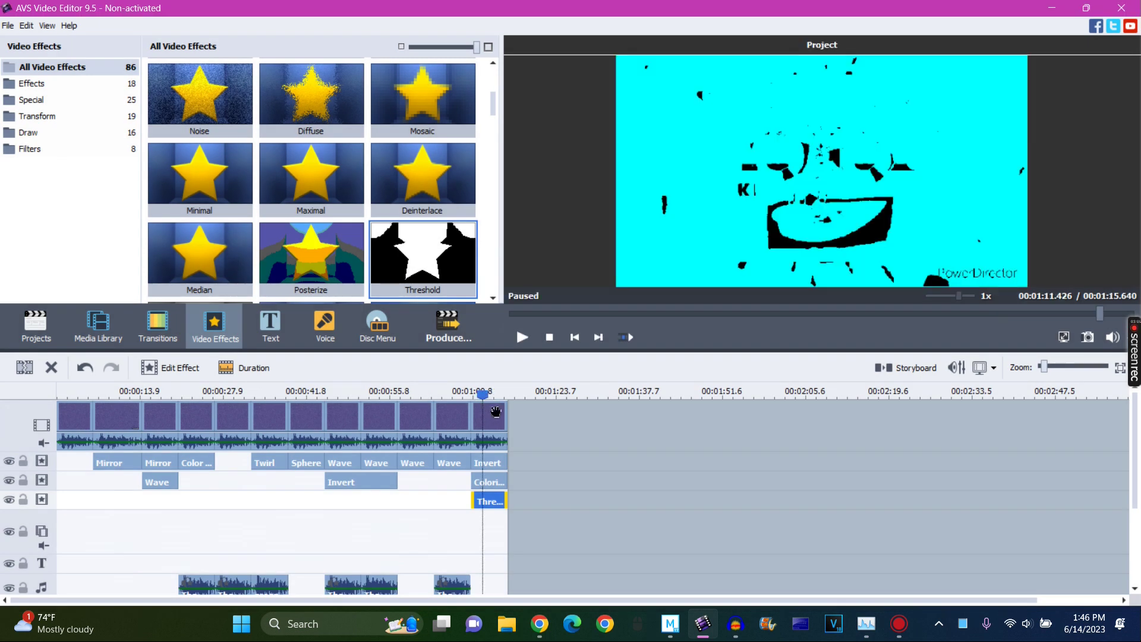
Apply a Pitch Shift preset to the last clip's audio
{"action": "left_click", "coordinate": [496, 411]}
{"action": "left_click", "coordinate": [342, 369]}
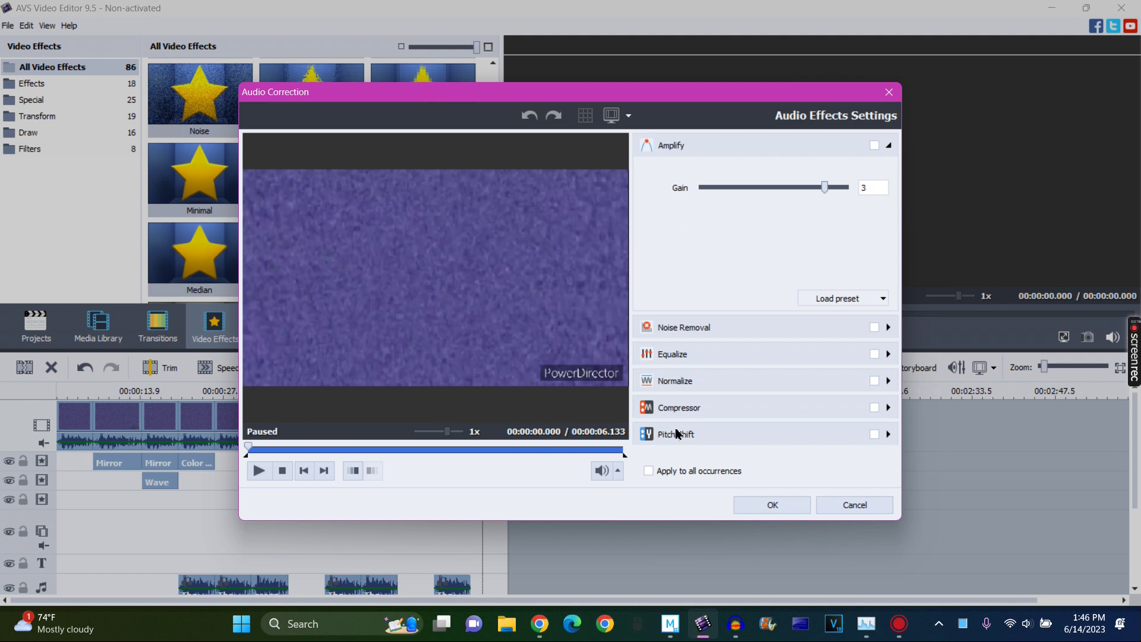
{"action": "left_click", "coordinate": [677, 434]}
{"action": "left_click", "coordinate": [828, 324]}
{"action": "left_click", "coordinate": [849, 434]}
{"action": "left_click", "coordinate": [823, 505]}
{"action": "left_click", "coordinate": [773, 505]}
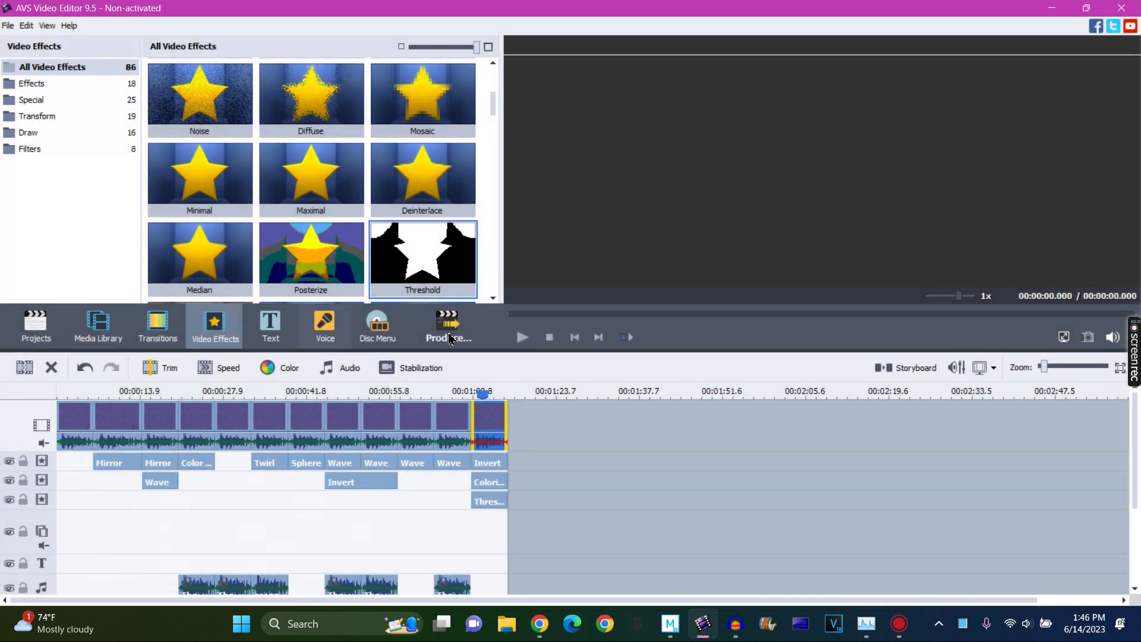
Play the last clip from its start and append another copy of The Mr Men Show Csupo to the video track
{"action": "left_click_drag", "start_coordinate": [483, 394], "coordinate": [472, 394]}
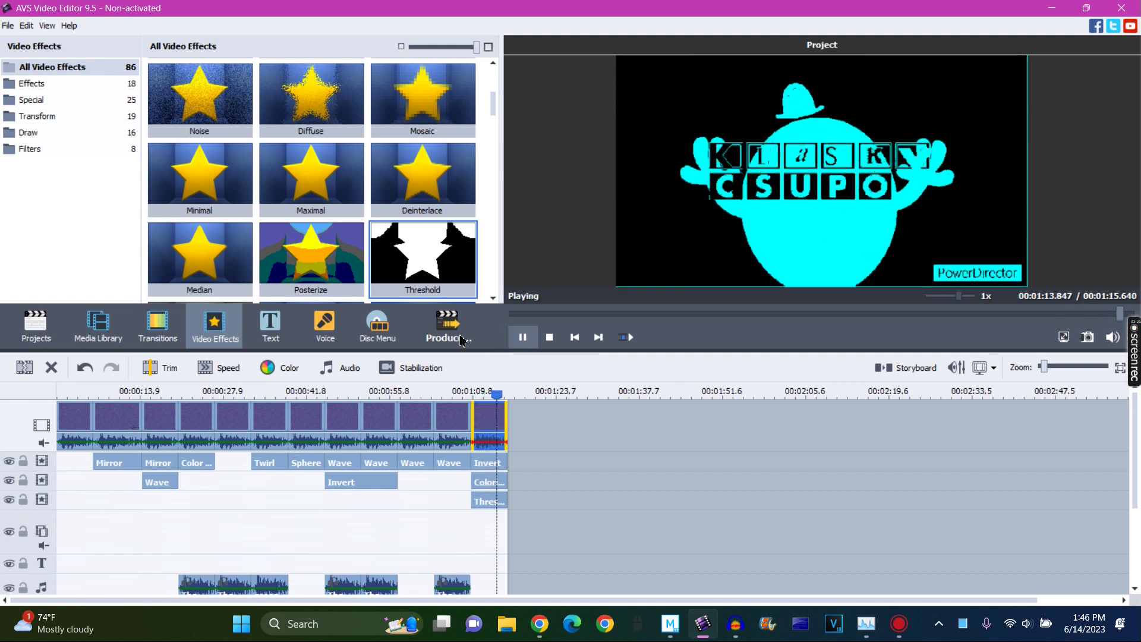
{"action": "left_click", "coordinate": [98, 326]}
{"action": "left_click_drag", "start_coordinate": [211, 117], "coordinate": [533, 431]}
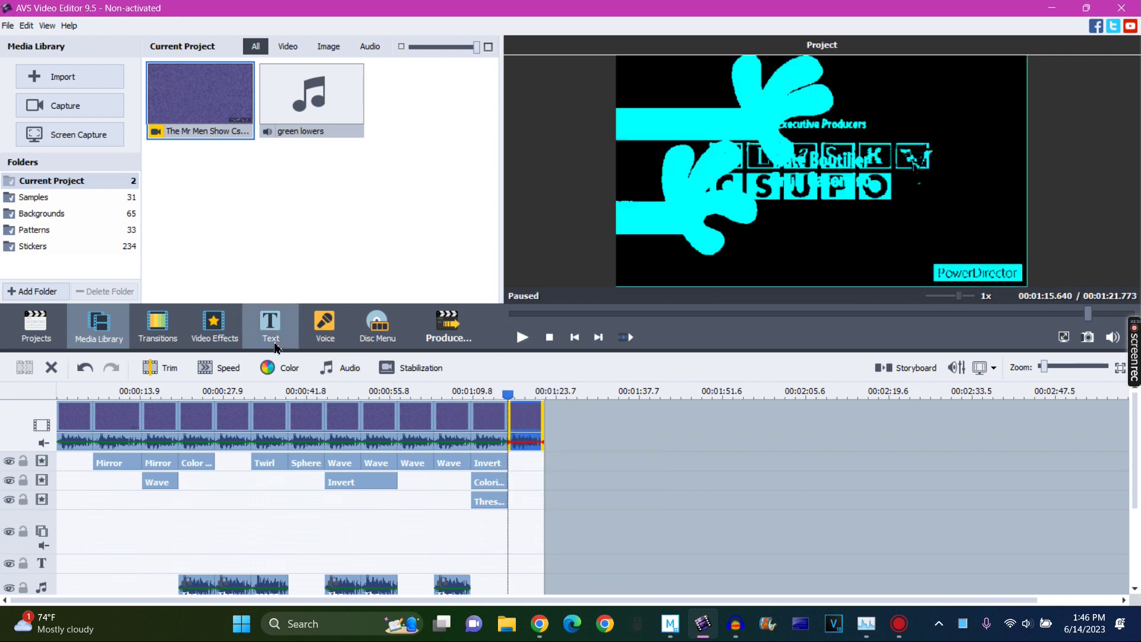
Set the Hue of the newly appended clip to 104 in its color correction
{"action": "left_click", "coordinate": [217, 327]}
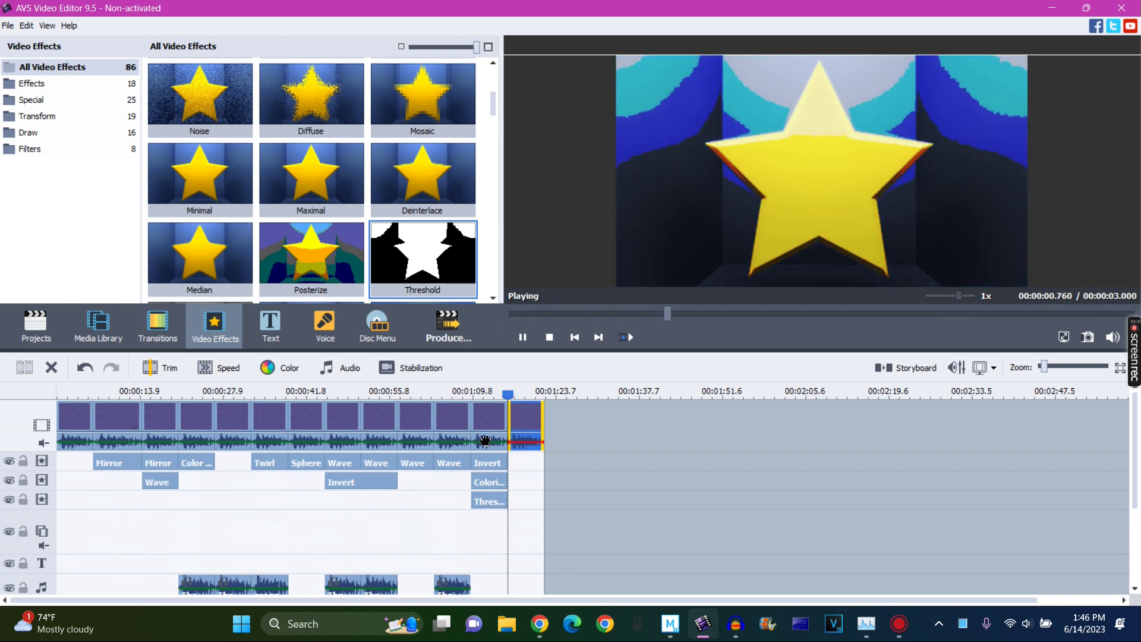
{"action": "left_click", "coordinate": [264, 369]}
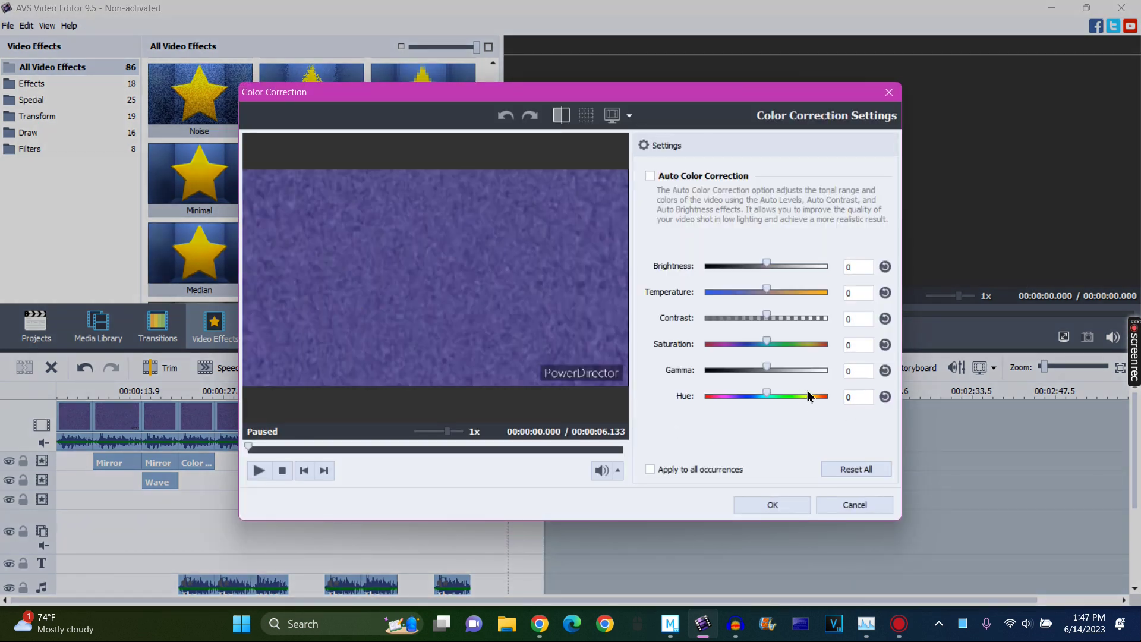
{"action": "left_click_drag", "start_coordinate": [808, 396], "coordinate": [809, 394]}
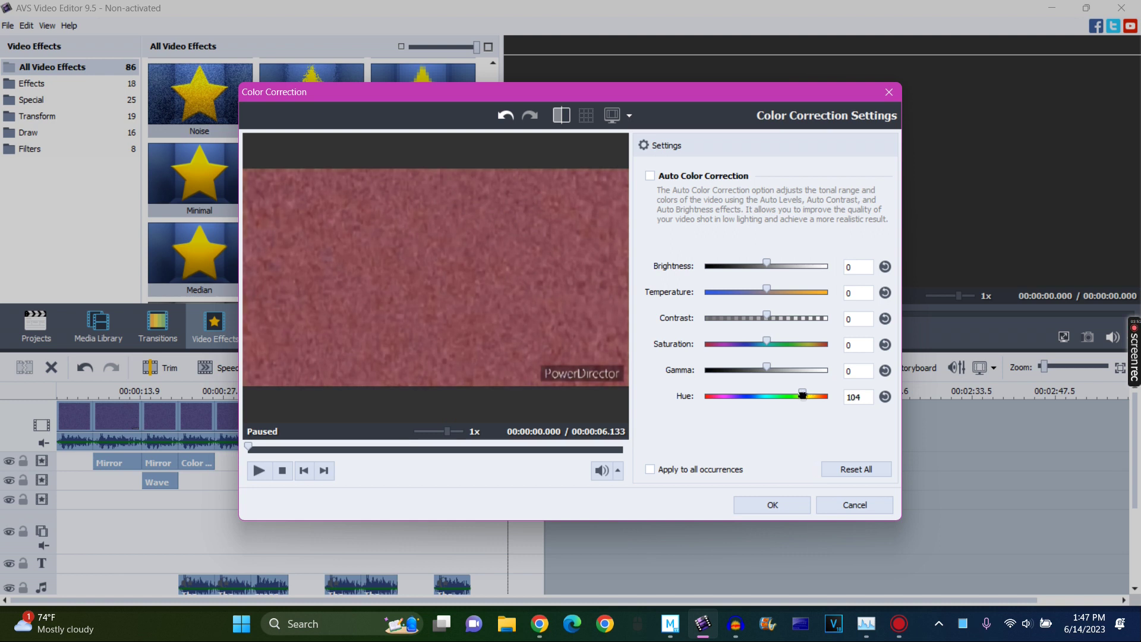
{"action": "left_click", "coordinate": [785, 506]}
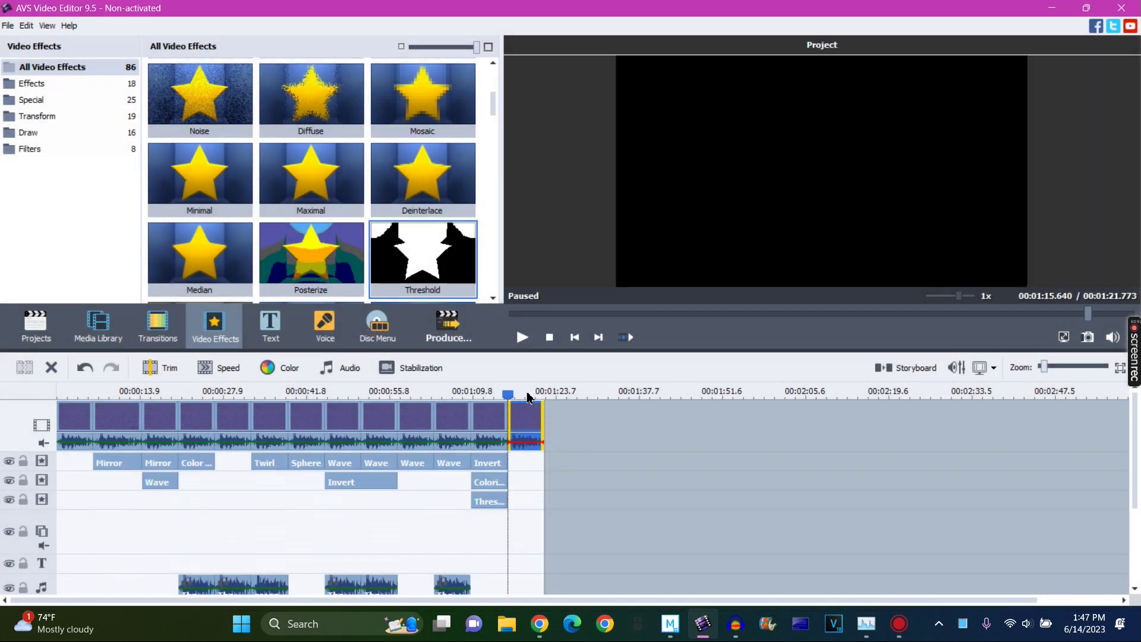
Add a Wave effect on the first effects track under the last clip, trimmed to the clip's length
{"action": "left_click", "coordinate": [525, 394]}
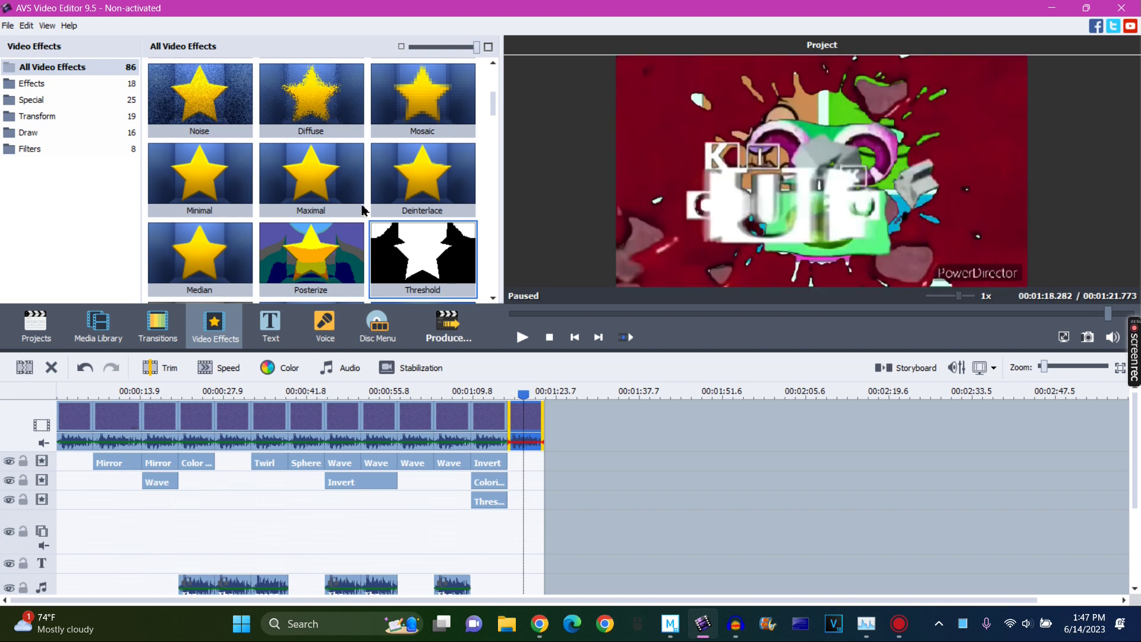
{"action": "scroll", "coordinate": [360, 196], "scroll_direction": "down", "scroll_amount": 6}
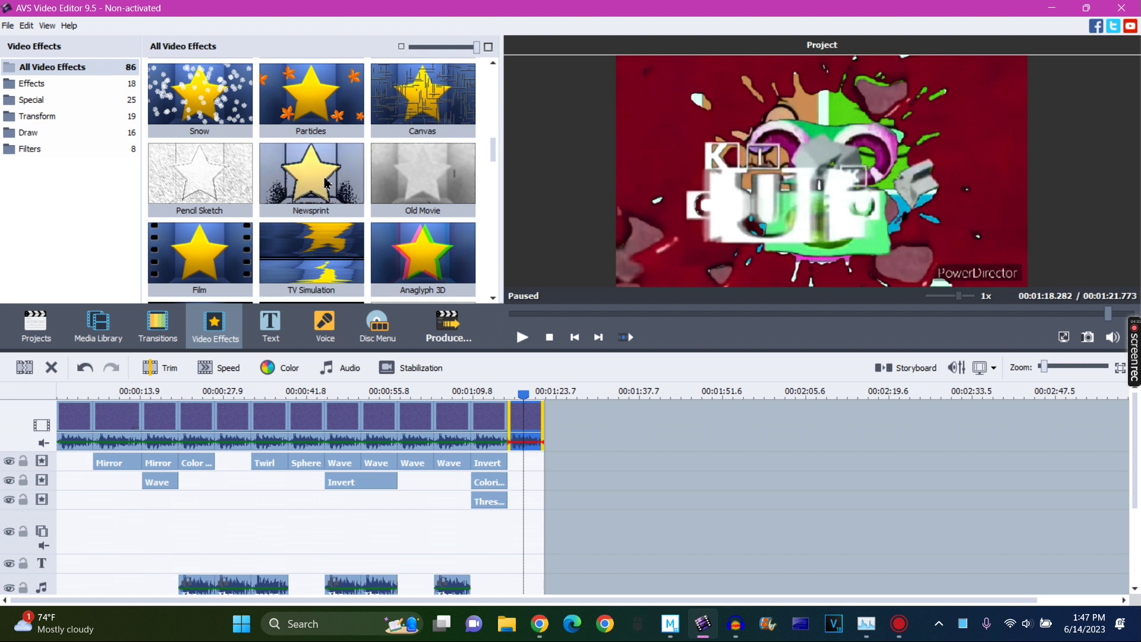
{"action": "scroll", "coordinate": [318, 186], "scroll_direction": "down", "scroll_amount": 5}
{"action": "left_click", "coordinate": [192, 173]}
{"action": "left_click_drag", "start_coordinate": [192, 173], "coordinate": [545, 501]}
{"action": "left_click", "coordinate": [523, 396]}
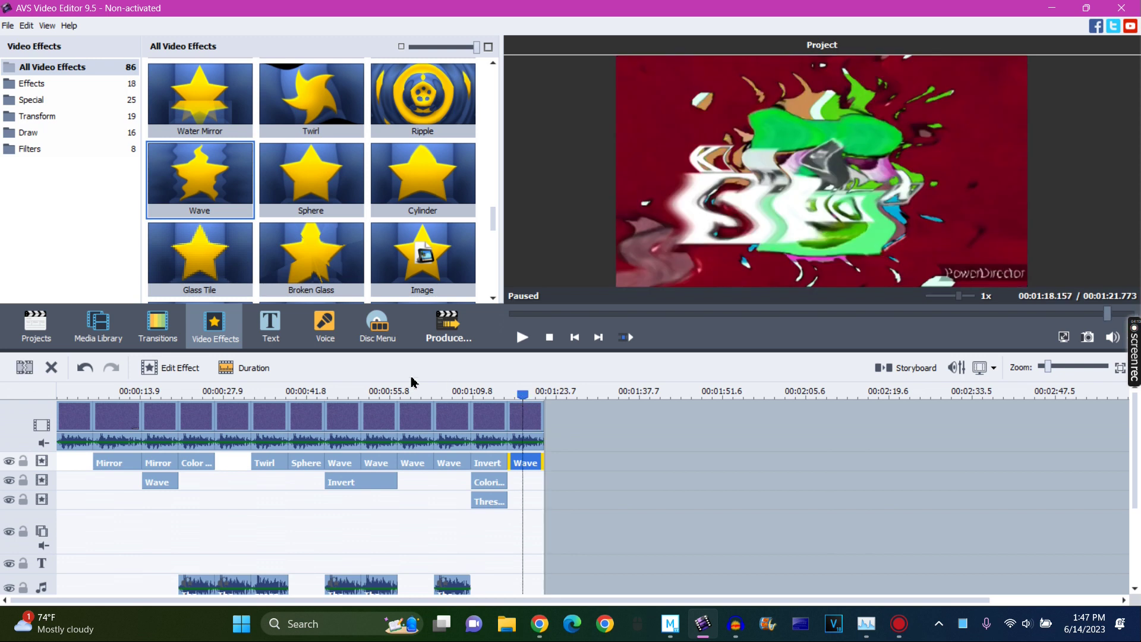
Add a Ripple effect on the second effects track beneath the last Wave and trim it to the clip's length
{"action": "left_click_drag", "start_coordinate": [416, 95], "coordinate": [516, 485]}
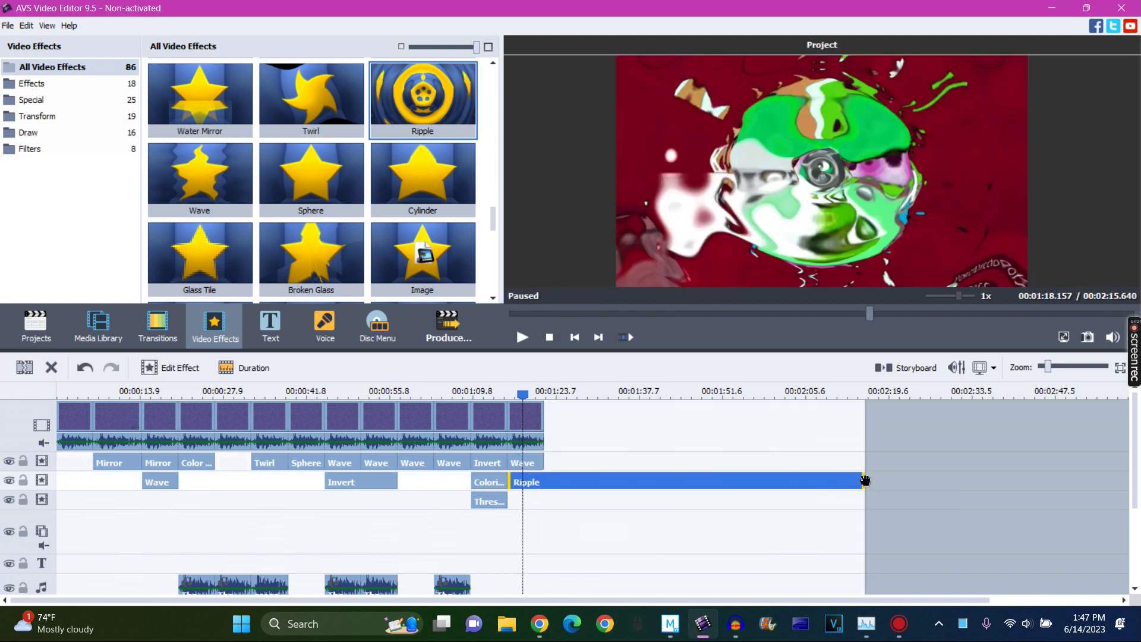
{"action": "left_click_drag", "start_coordinate": [844, 506], "coordinate": [546, 522]}
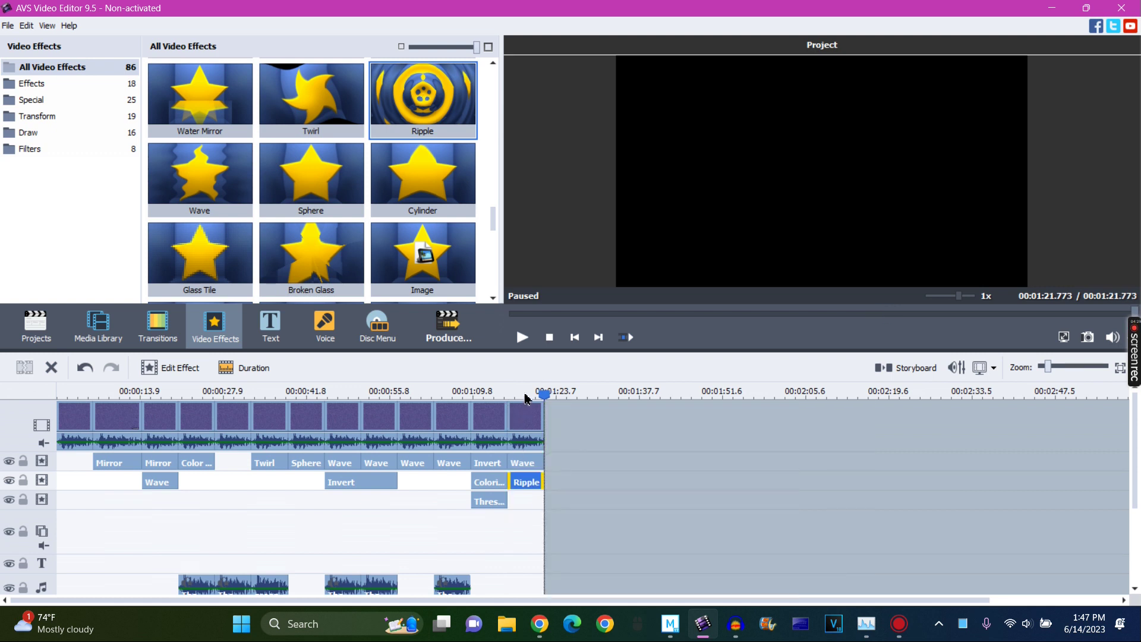
{"action": "left_click", "coordinate": [526, 394]}
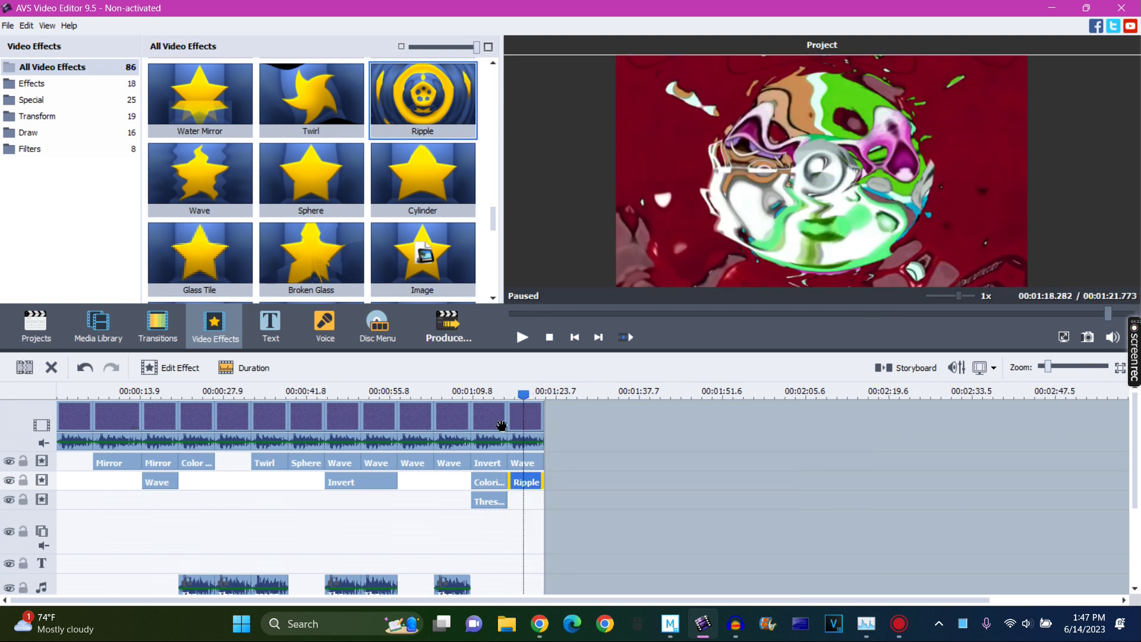
Set the Ripple effect's Omega to 10 and Speed to 3
{"action": "left_click", "coordinate": [183, 368]}
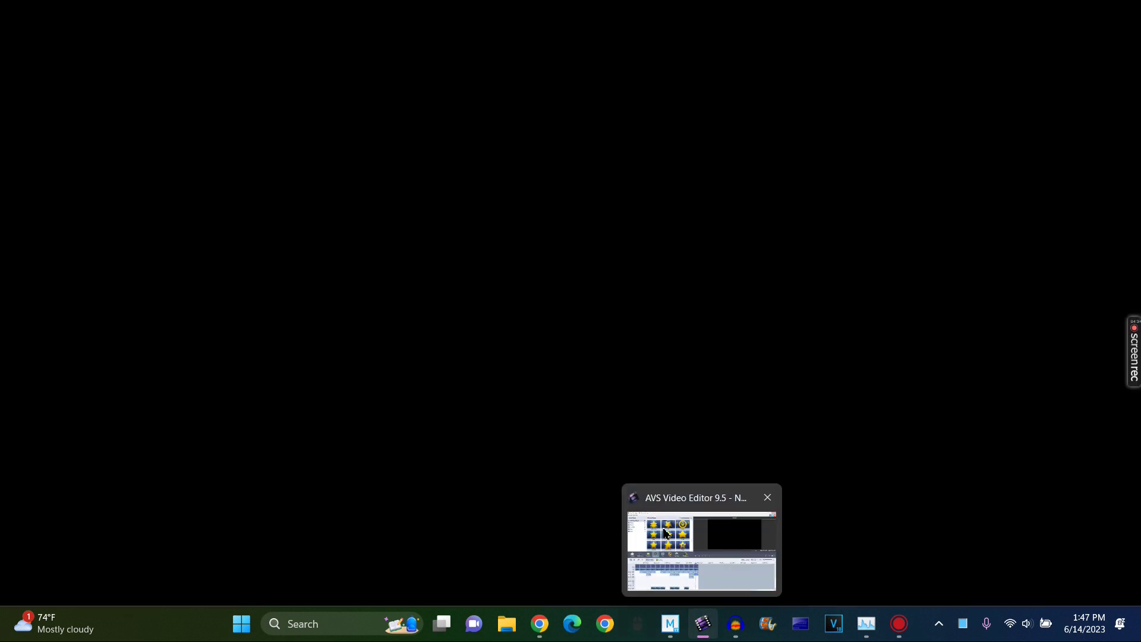
{"action": "left_click", "coordinate": [659, 529]}
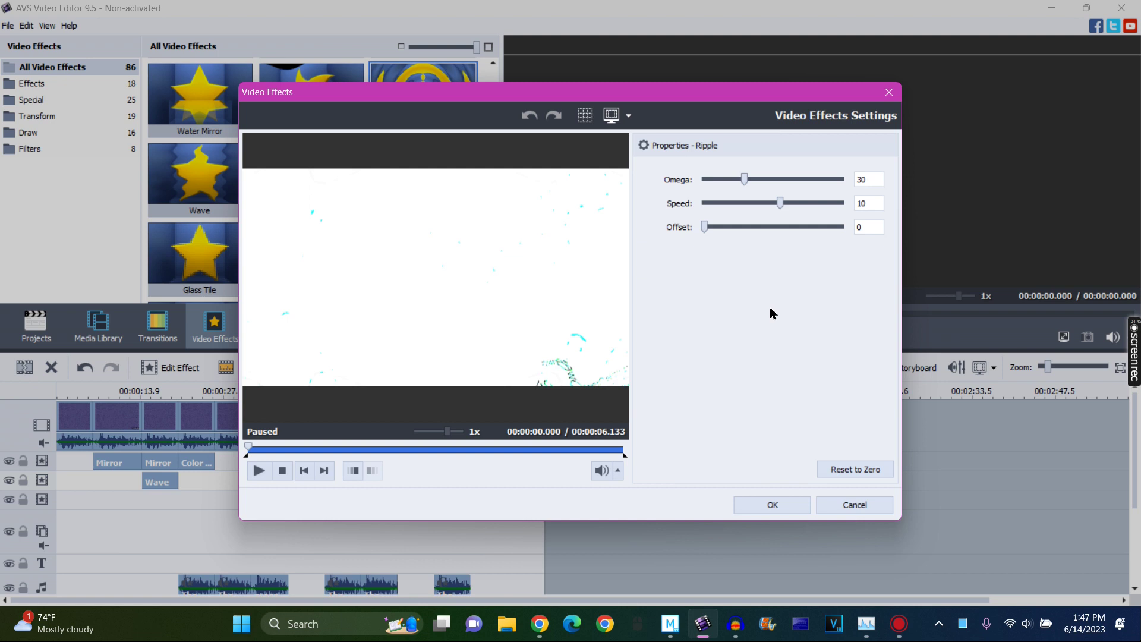
{"action": "left_click_drag", "start_coordinate": [747, 182], "coordinate": [720, 184]}
{"action": "mouse_move", "coordinate": [780, 204]}
{"action": "left_mouse_down"}
{"action": "mouse_move", "coordinate": [759, 204]}
{"action": "mouse_move", "coordinate": [783, 201]}
{"action": "left_mouse_up"}
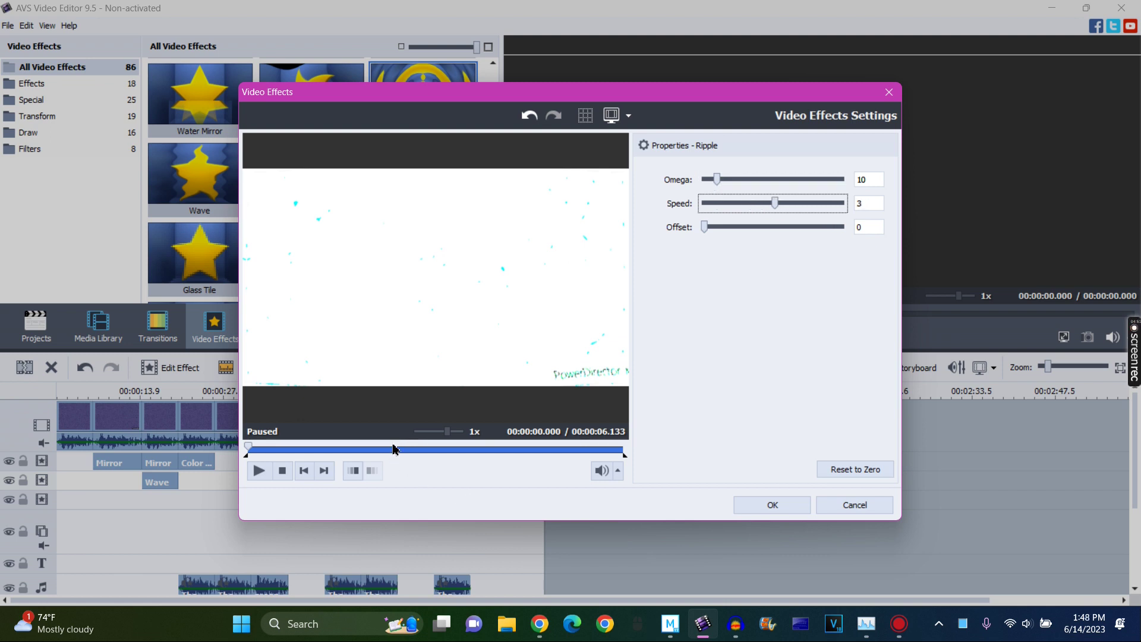
{"action": "left_click", "coordinate": [393, 448]}
{"action": "left_click", "coordinate": [796, 505]}
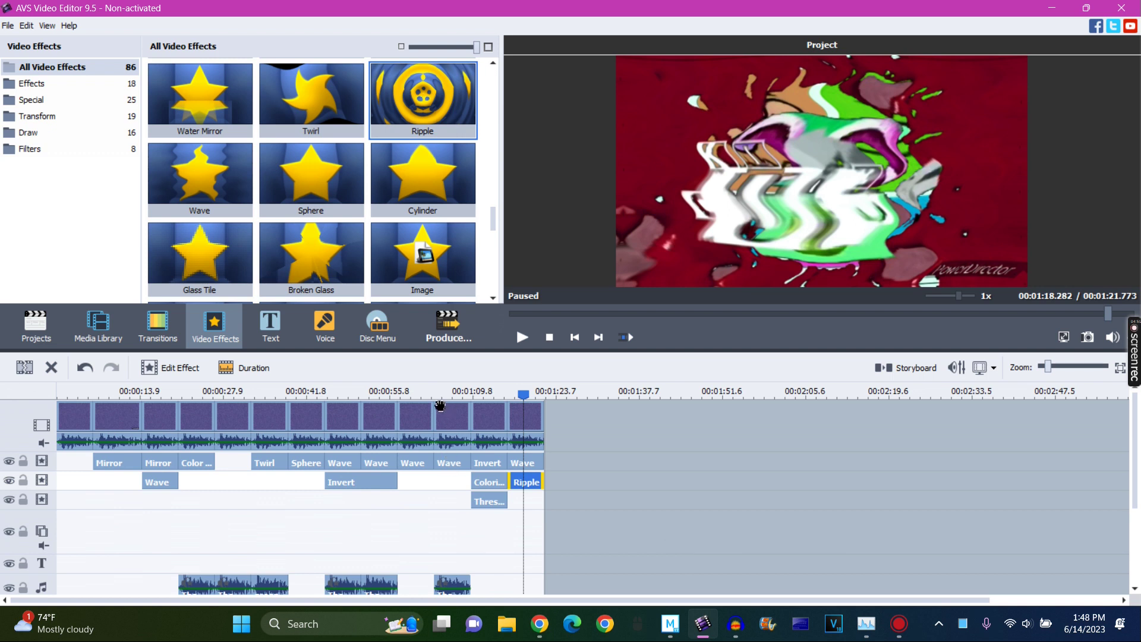
Enable Pitch Shift on the last clip's audio with a Rate of 150
{"action": "left_click", "coordinate": [525, 416]}
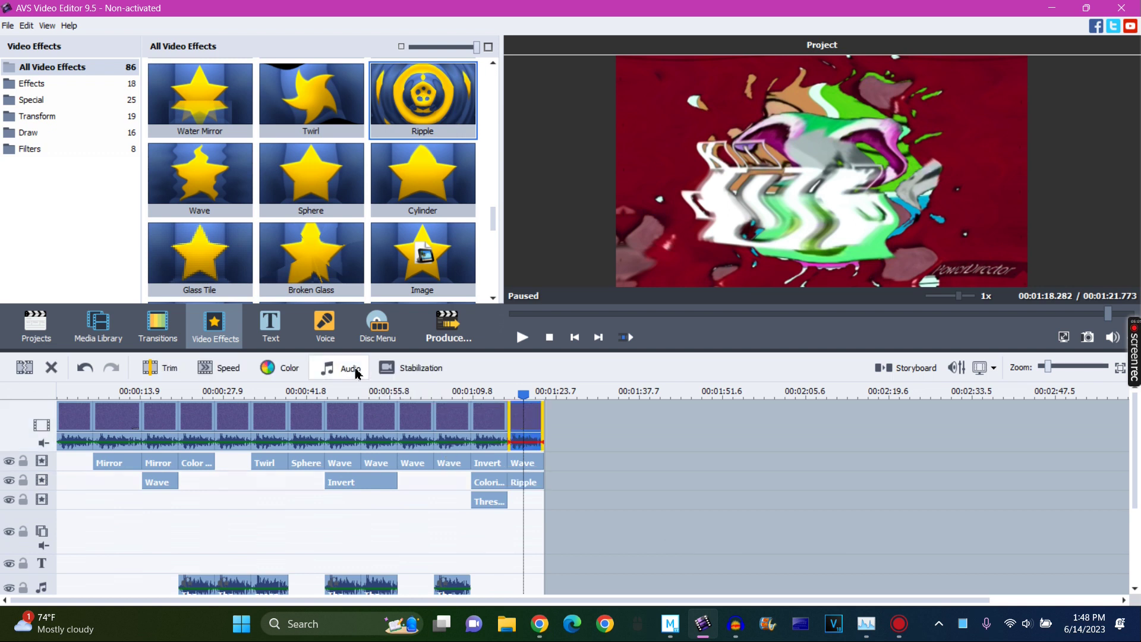
{"action": "left_click", "coordinate": [355, 369]}
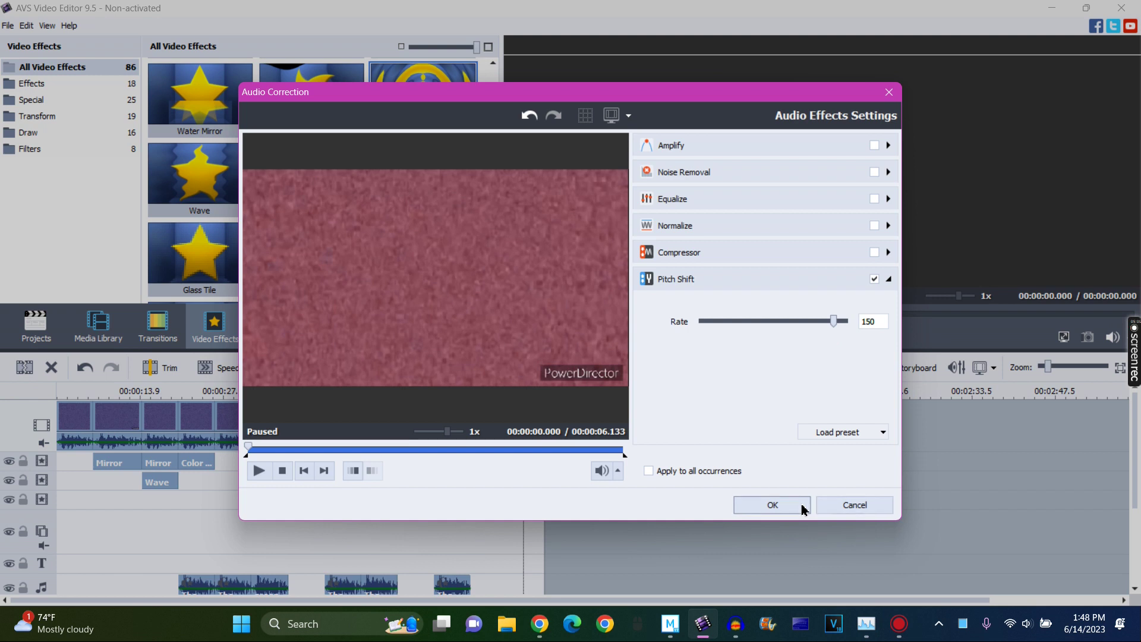
{"action": "left_click", "coordinate": [773, 505]}
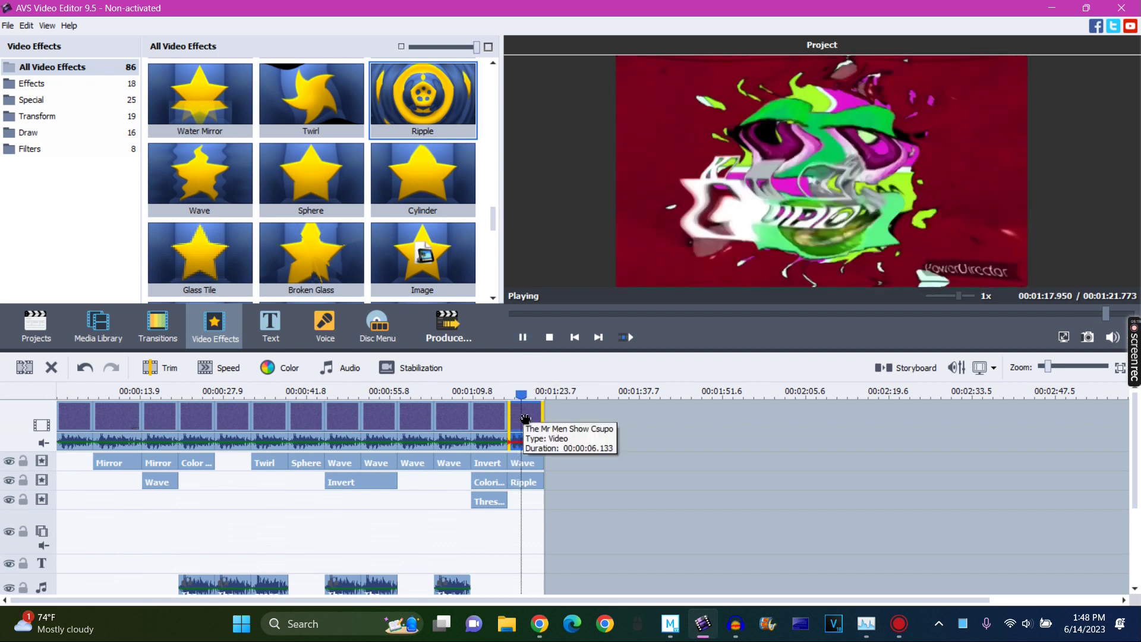
Append another copy of The Mr Men Show Csupo after the clip with the Wave and Ripple effects
{"action": "left_click", "coordinate": [99, 324]}
{"action": "left_click", "coordinate": [207, 118]}
{"action": "left_click_drag", "start_coordinate": [208, 117], "coordinate": [545, 419]}
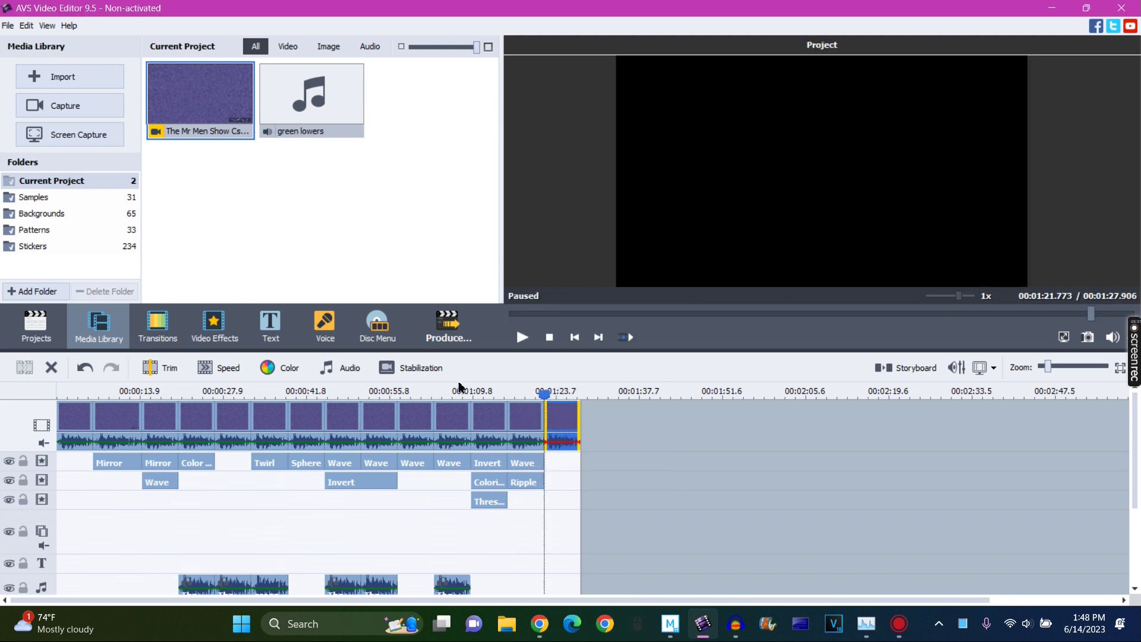
Set the Hue of the new last clip to -55 in its color correction
{"action": "left_click", "coordinate": [214, 324]}
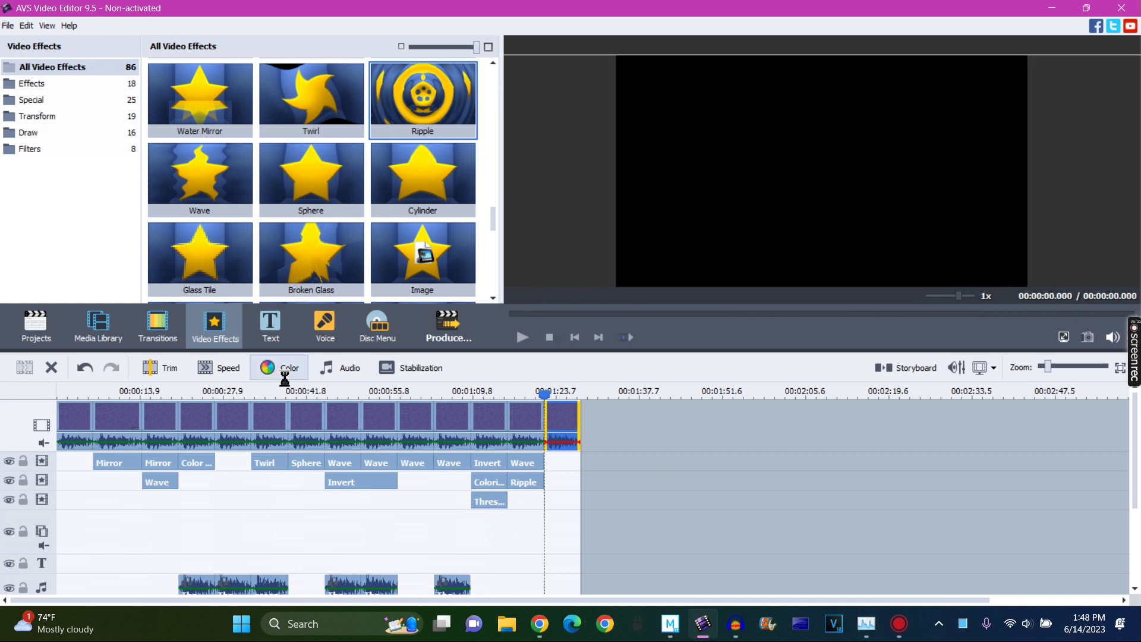
{"action": "left_click", "coordinate": [285, 377]}
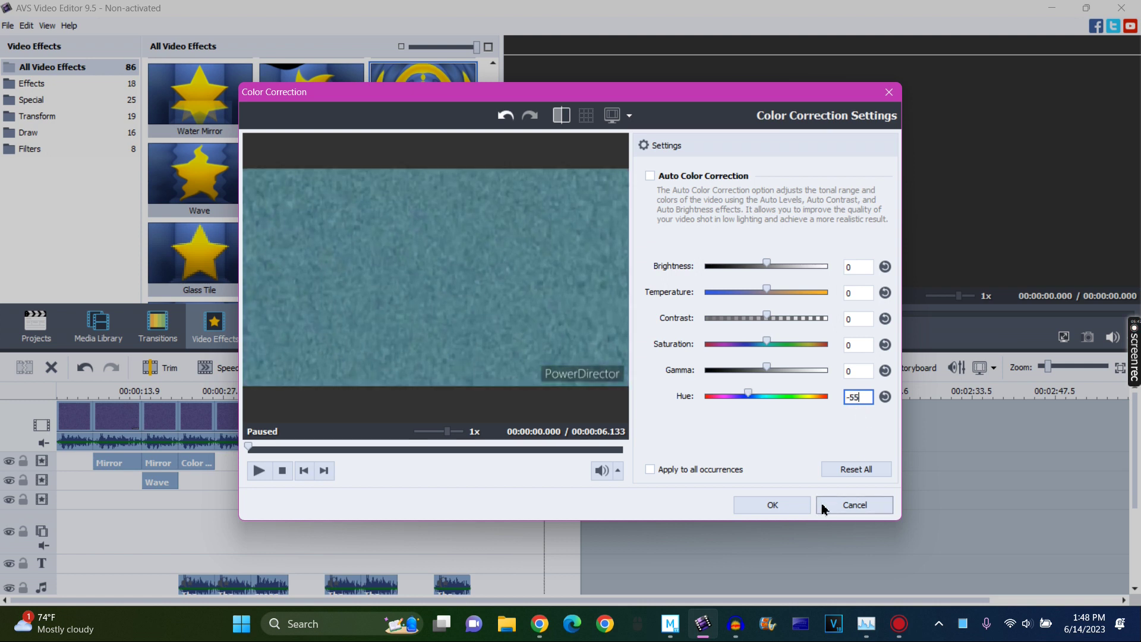
{"action": "left_click", "coordinate": [795, 504]}
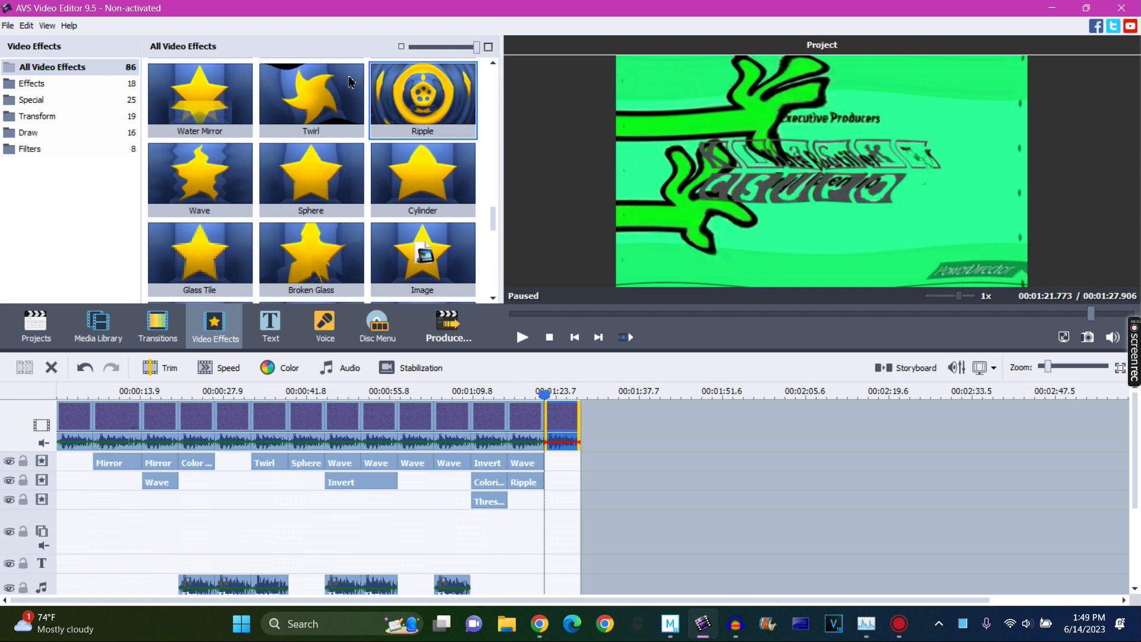
Add a Twirl effect trimmed to the last clip's length, then duplicate it and place the copy beneath the first
{"action": "left_click_drag", "start_coordinate": [301, 95], "coordinate": [548, 465]}
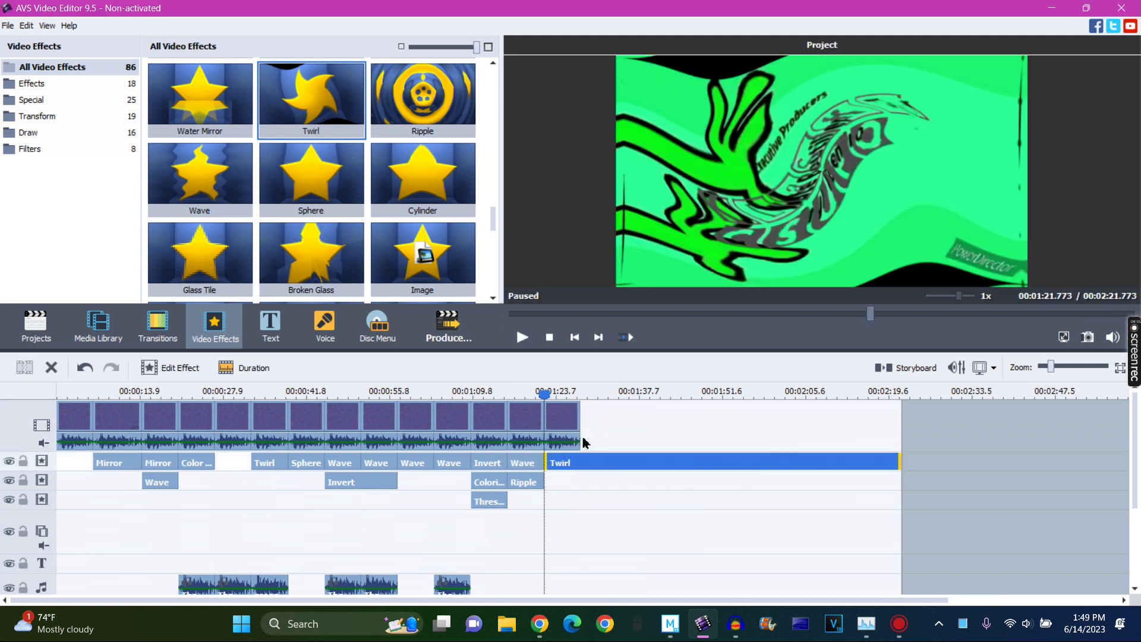
{"action": "left_click_drag", "start_coordinate": [898, 472], "coordinate": [581, 481]}
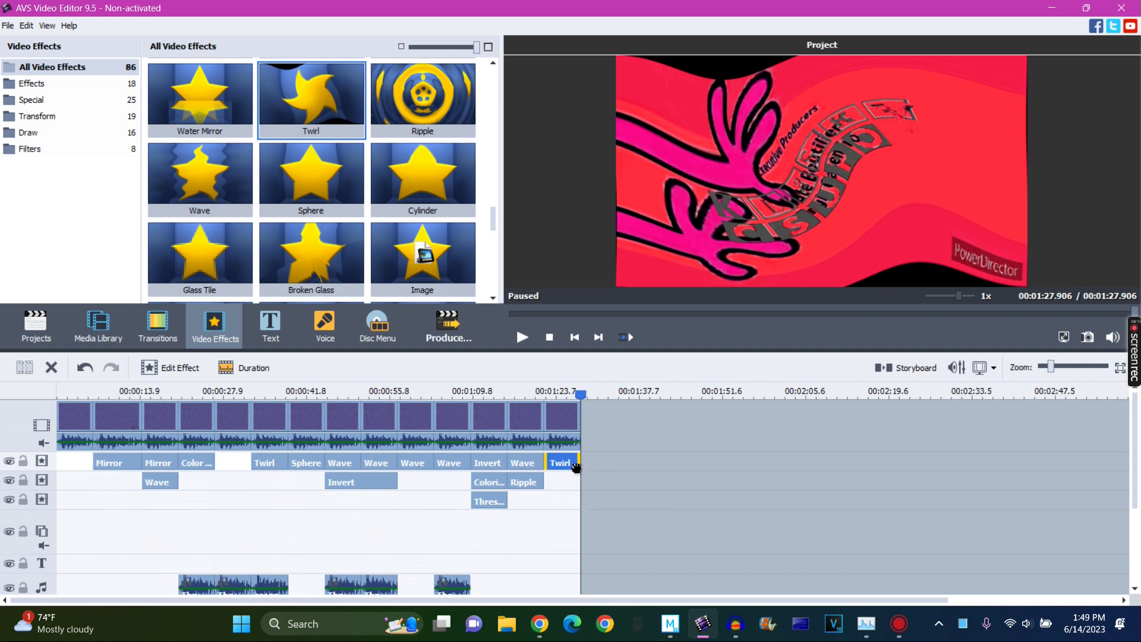
{"action": "right_click", "coordinate": [564, 468]}
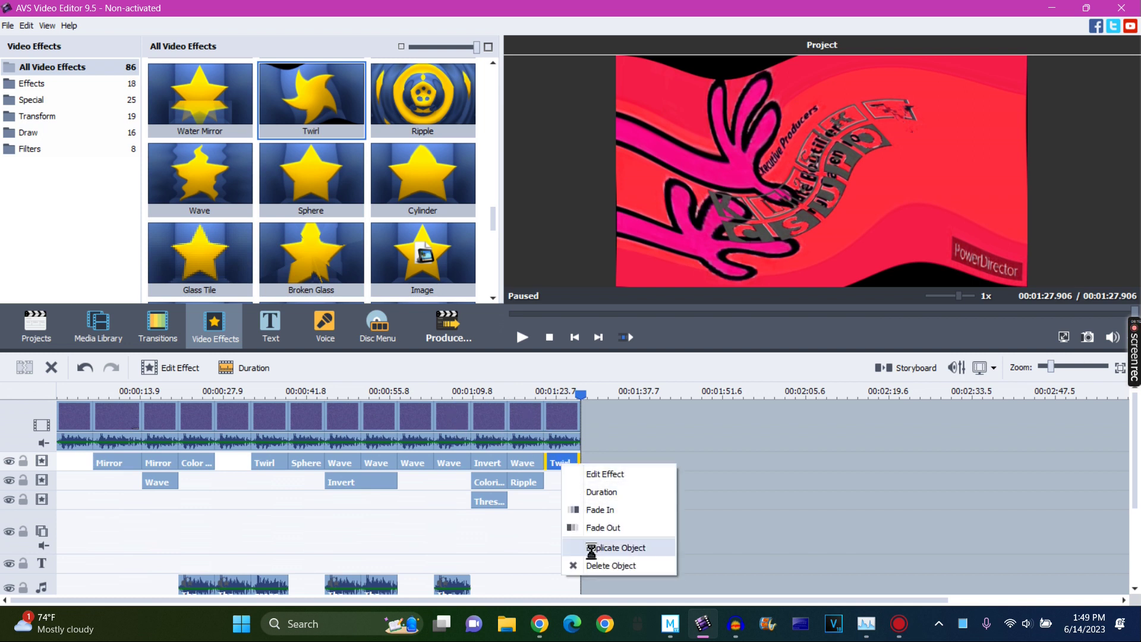
{"action": "left_click", "coordinate": [592, 547]}
{"action": "left_click_drag", "start_coordinate": [597, 464], "coordinate": [563, 507]}
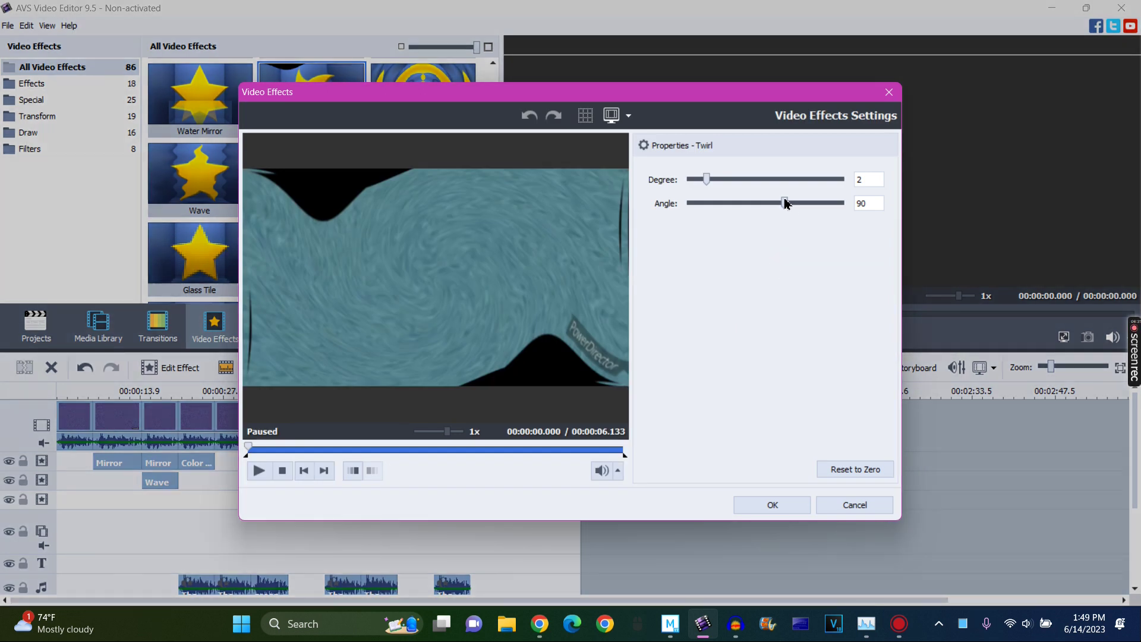
Set the Angle of the duplicated Twirl effect to -90
{"action": "left_click", "coordinate": [783, 204]}
{"action": "left_click_drag", "start_coordinate": [783, 207], "coordinate": [750, 213]}
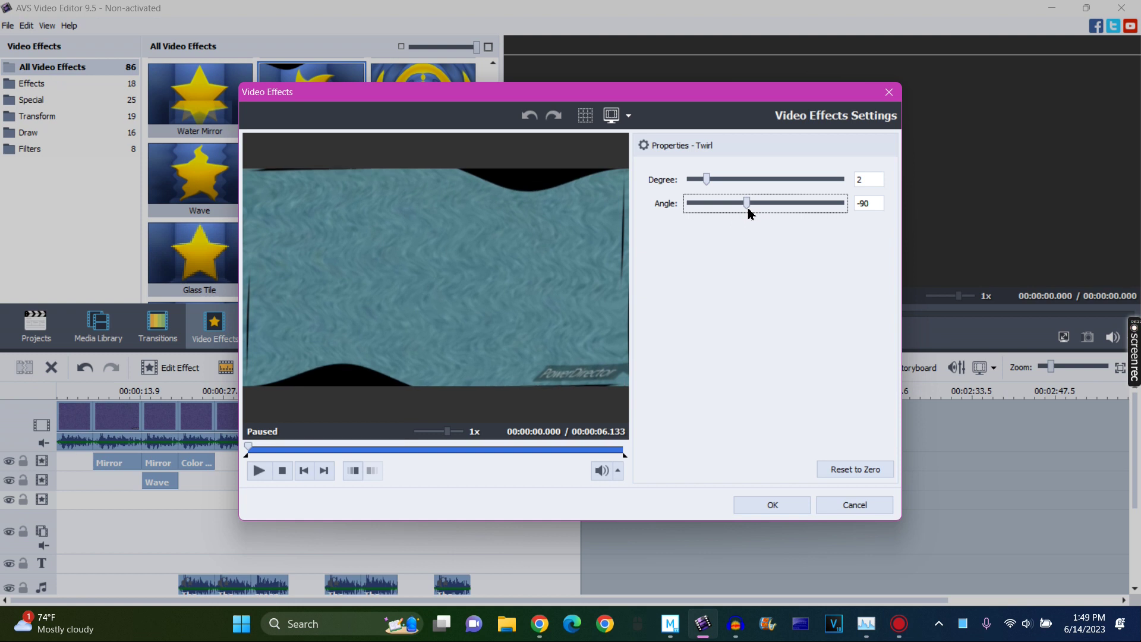
{"action": "left_click", "coordinate": [740, 505]}
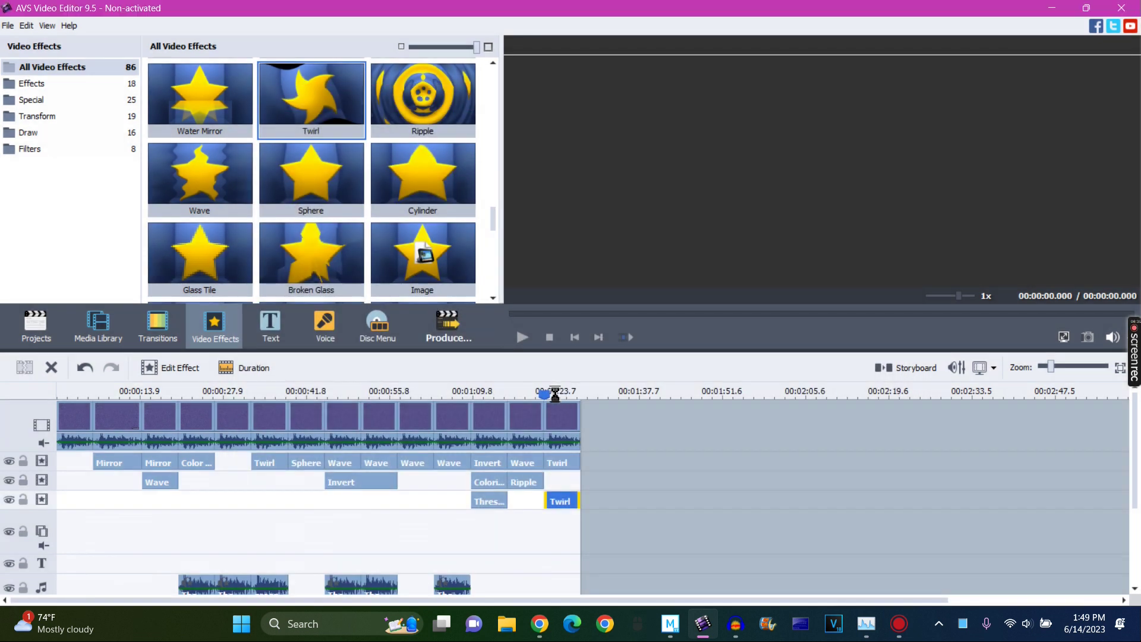
Add a Wave effect between the last clip's two Twirl effects and trim it to the clip's length
{"action": "left_click", "coordinate": [200, 179]}
{"action": "left_click_drag", "start_coordinate": [200, 179], "coordinate": [902, 483]}
{"action": "left_click", "coordinate": [652, 512]}
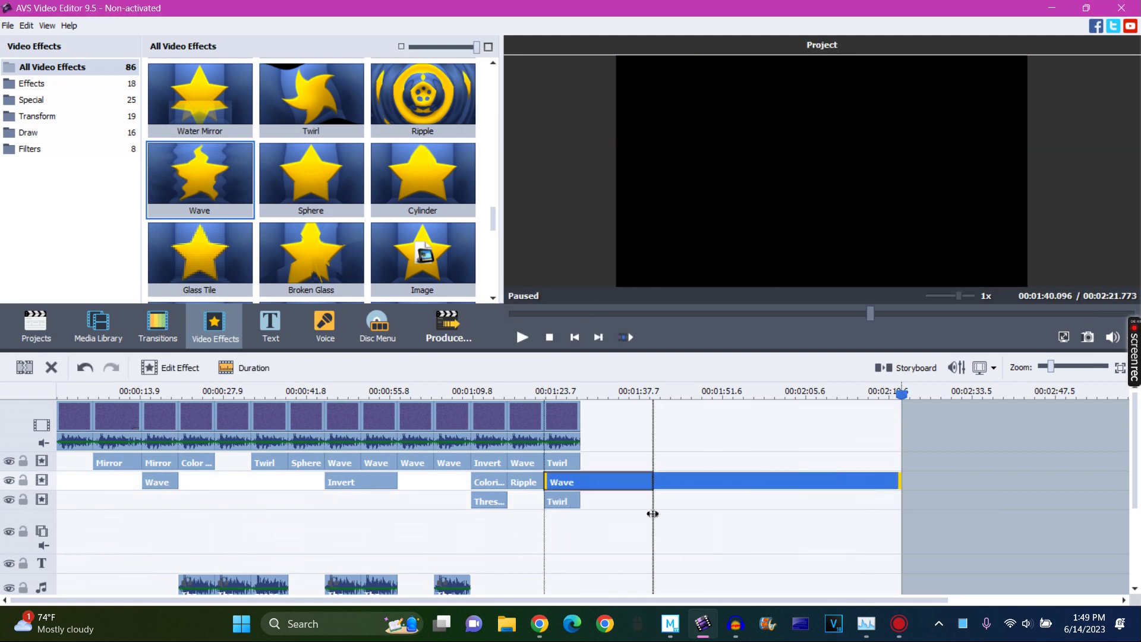
{"action": "left_click", "coordinate": [588, 511]}
{"action": "left_click_drag", "start_coordinate": [588, 511], "coordinate": [585, 512]}
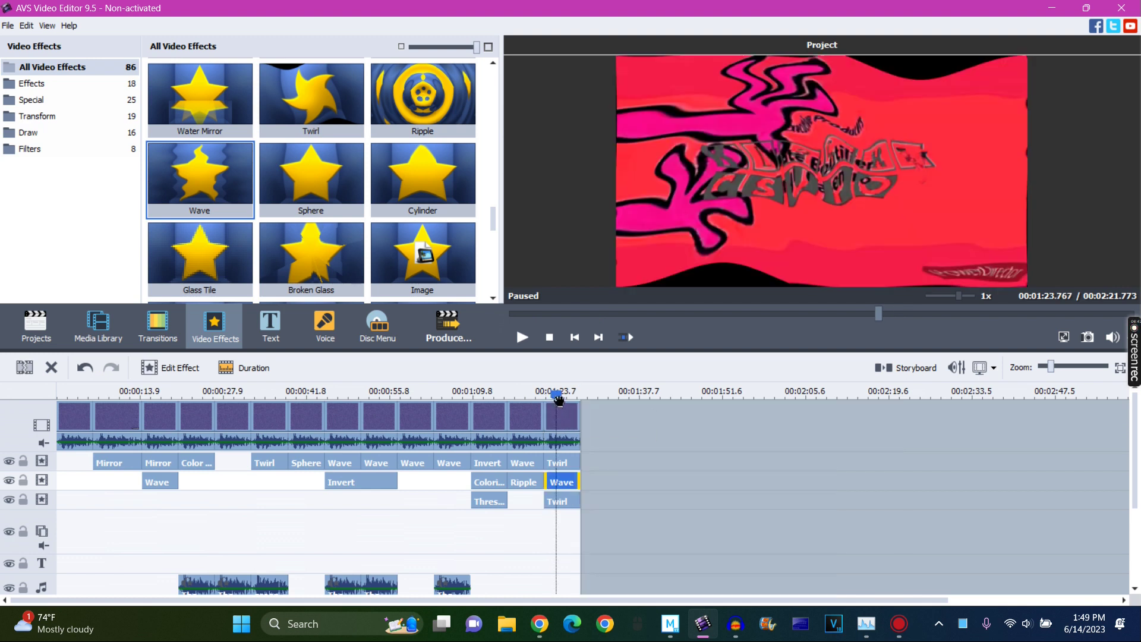
{"action": "left_click", "coordinate": [558, 393]}
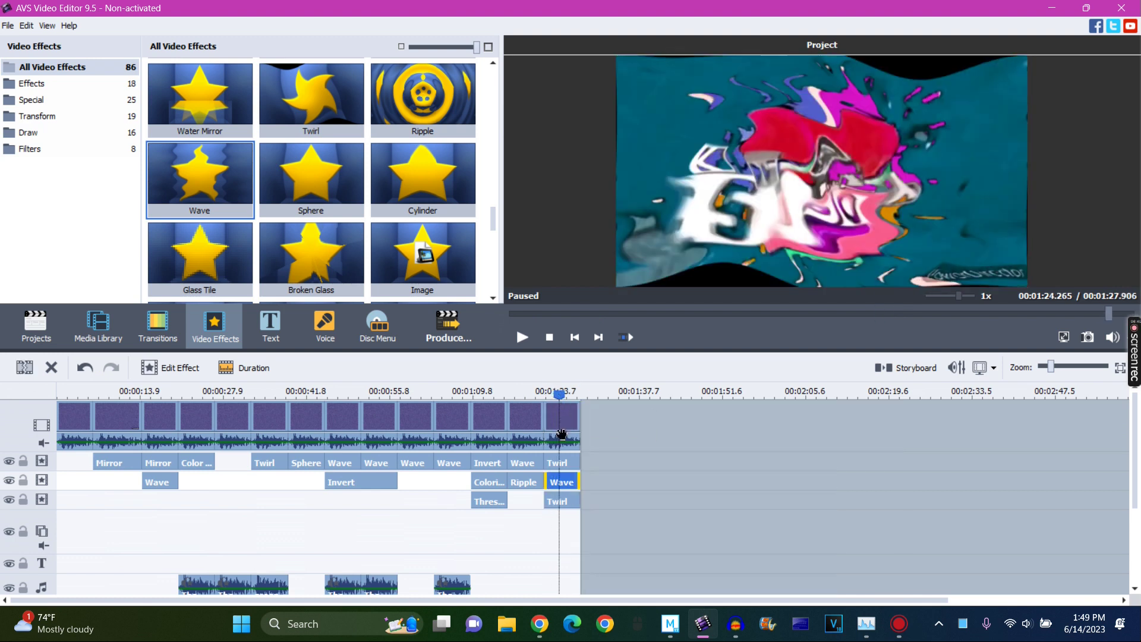
Enable Pitch Shift with a Rate of 155 on the last clip's audio and play the clip
{"action": "left_click", "coordinate": [561, 429]}
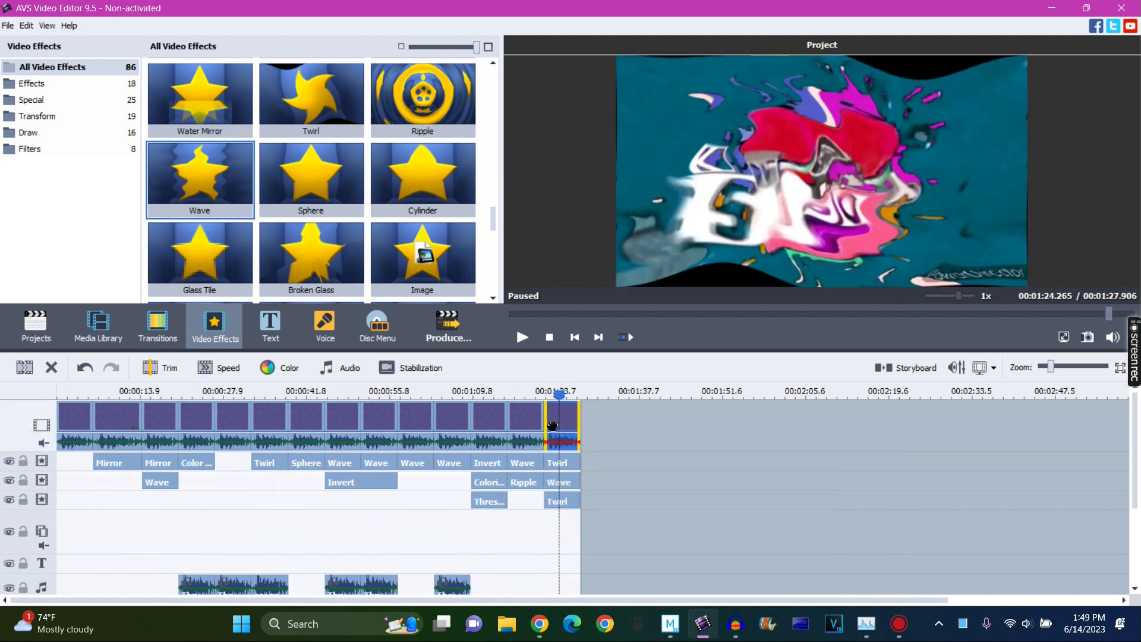
{"action": "left_click", "coordinate": [332, 366]}
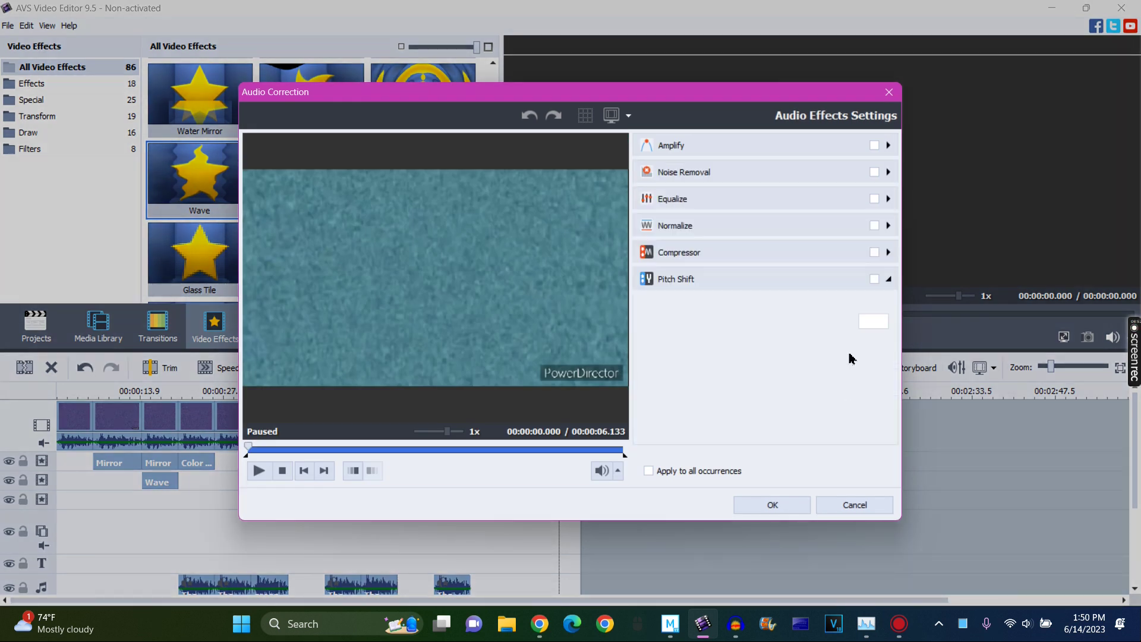
{"action": "left_click", "coordinate": [832, 324]}
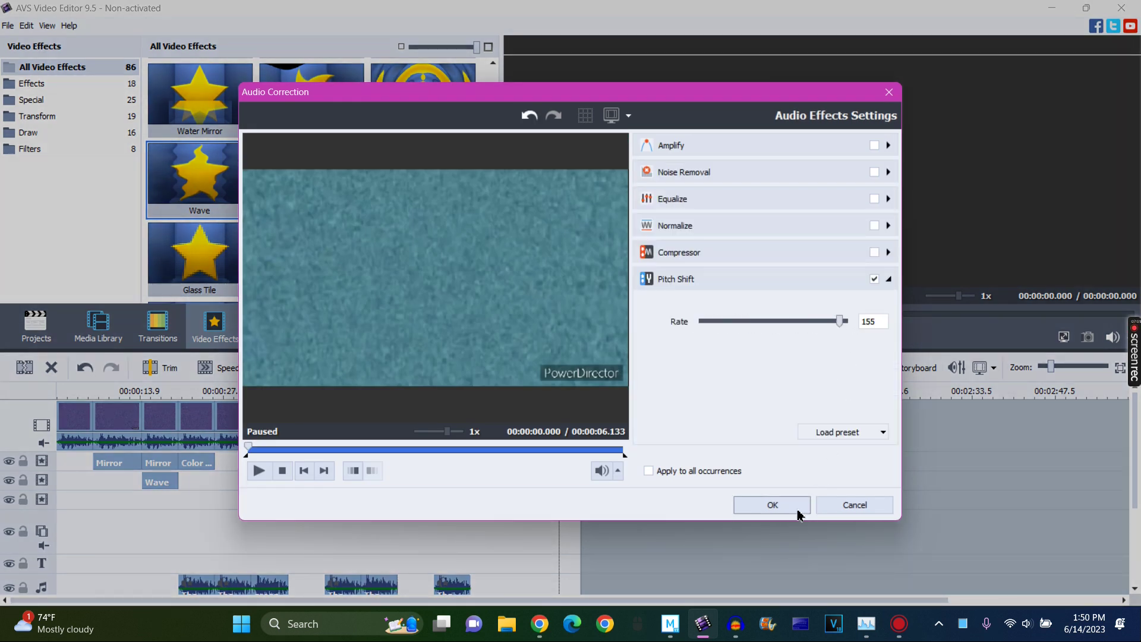
{"action": "left_click", "coordinate": [797, 513]}
{"action": "left_click", "coordinate": [545, 390]}
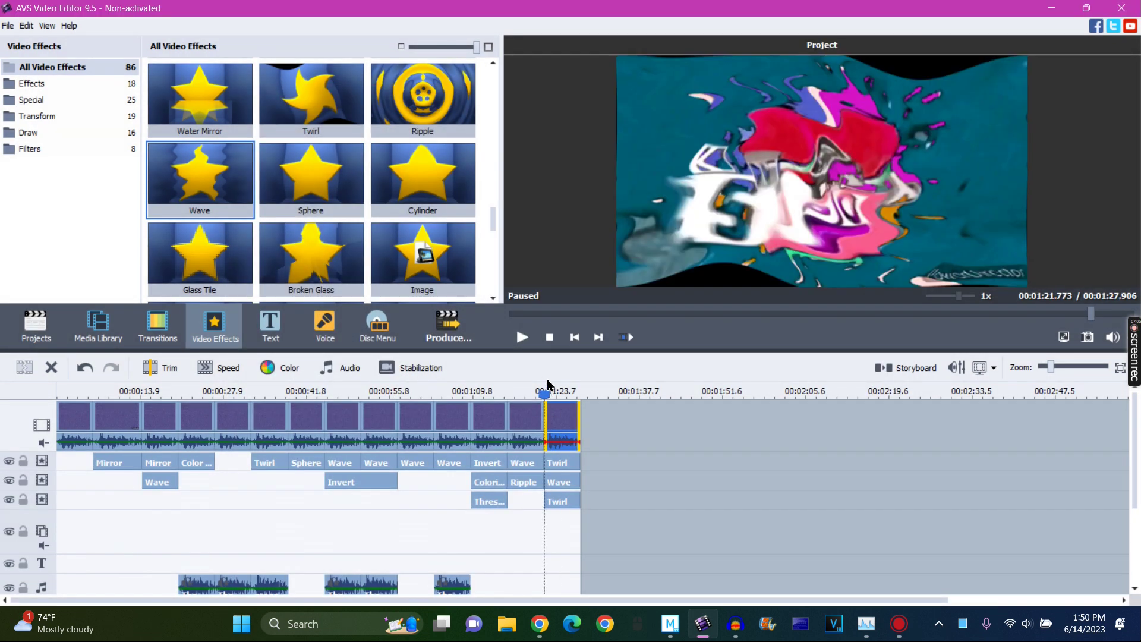
{"action": "left_click", "coordinate": [523, 337]}
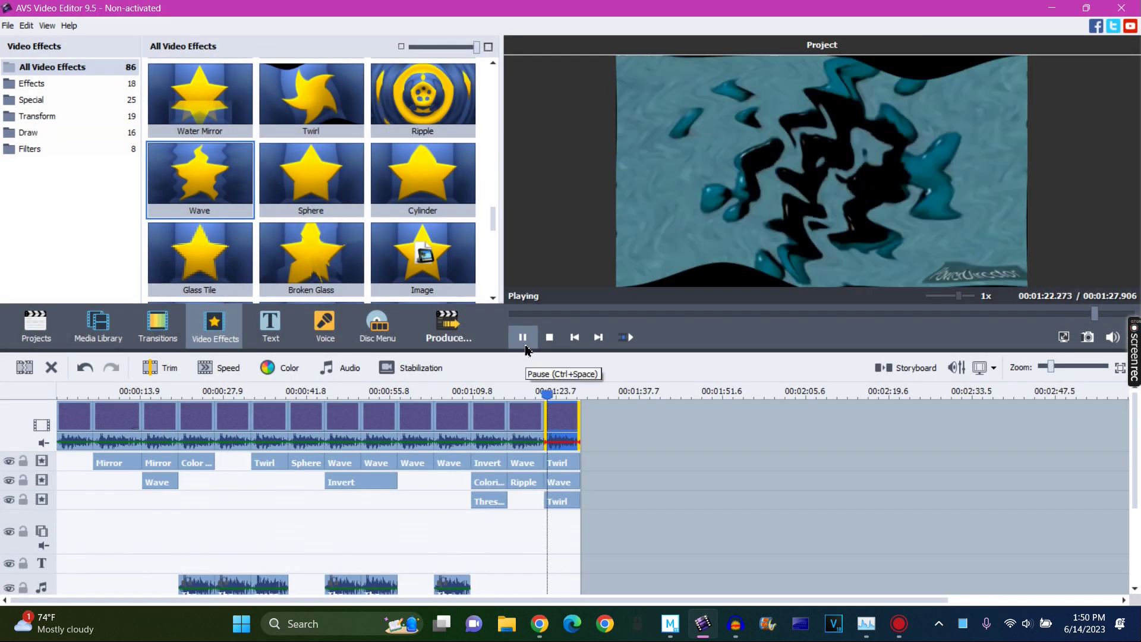
Append another copy of The Mr Men Show Csupo after the clip with the Twirl and Wave effects
{"action": "left_click", "coordinate": [98, 330]}
{"action": "left_click_drag", "start_coordinate": [221, 109], "coordinate": [595, 395]}
{"action": "left_click", "coordinate": [593, 392]}
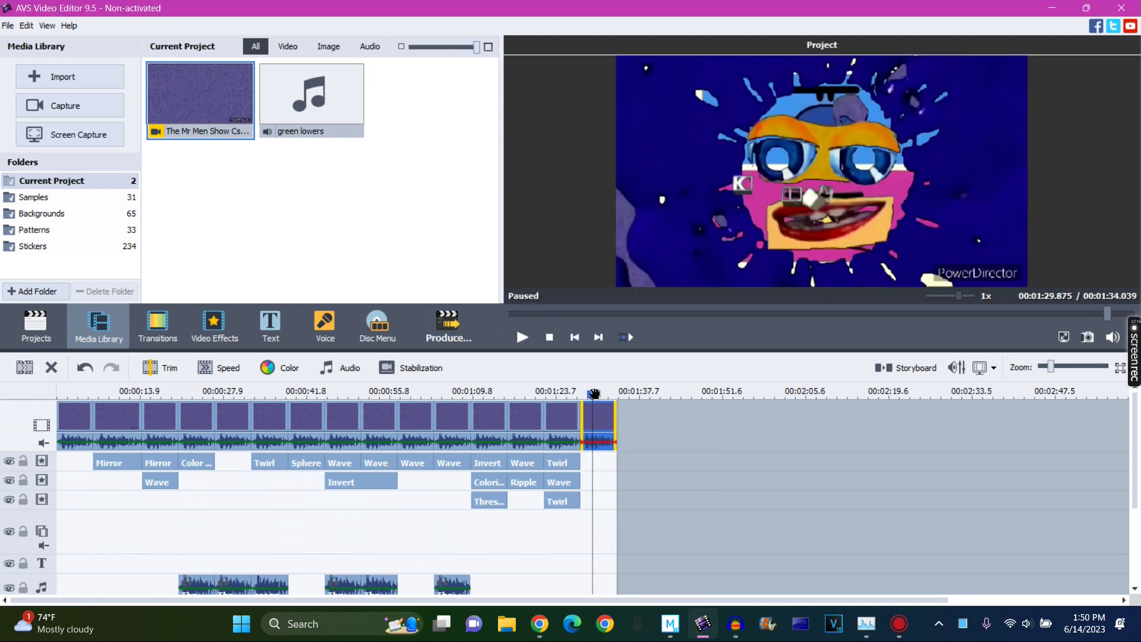
Add a Cylinder effect under the new last clip and trim it to the clip's length
{"action": "left_click", "coordinate": [214, 324]}
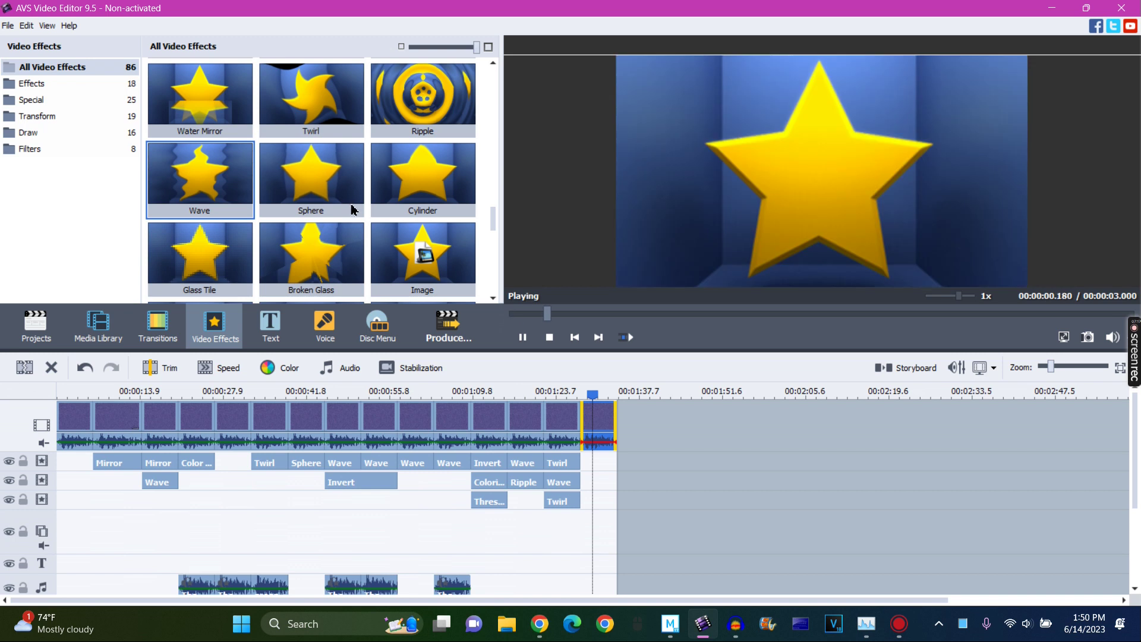
{"action": "left_click_drag", "start_coordinate": [387, 213], "coordinate": [592, 459]}
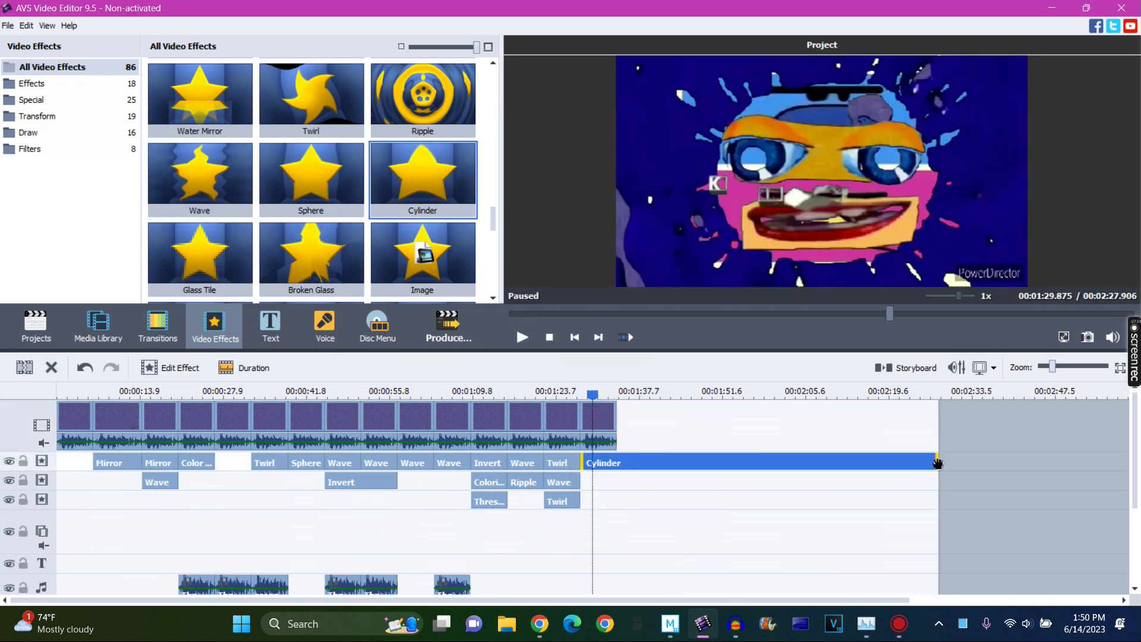
{"action": "left_click_drag", "start_coordinate": [939, 465], "coordinate": [617, 465]}
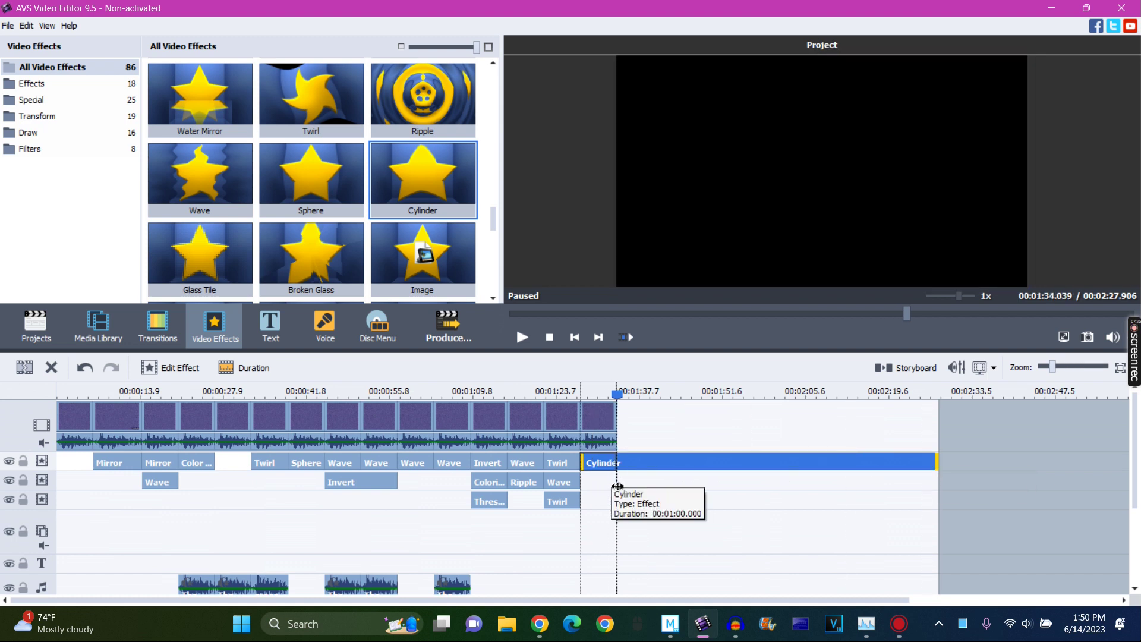
{"action": "left_click", "coordinate": [597, 394]}
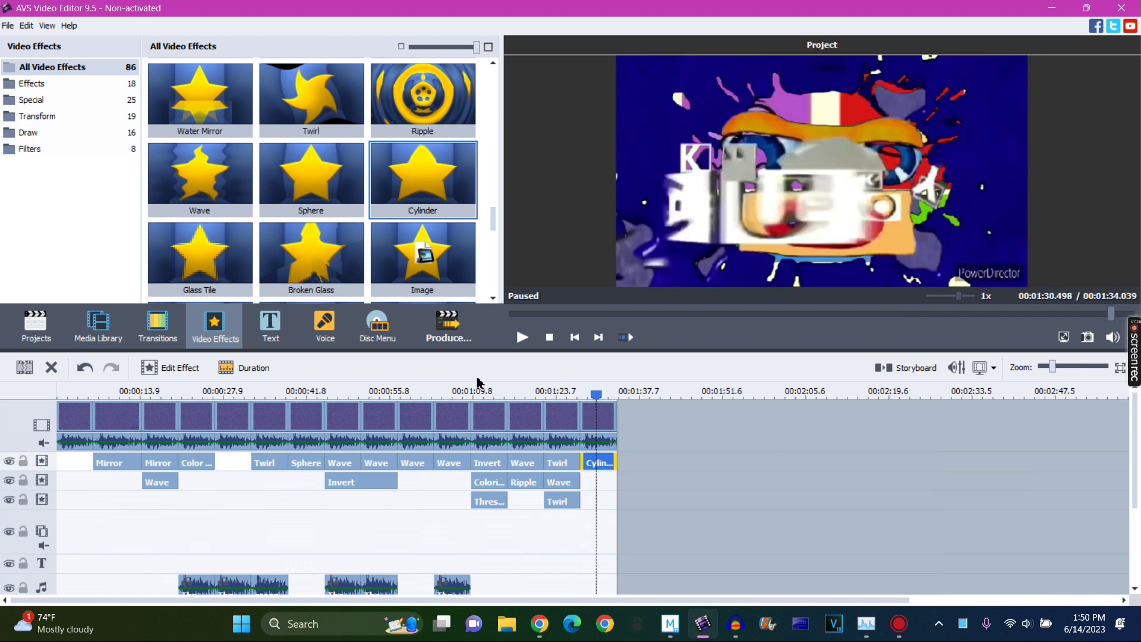
Set the Cylinder effect's Radius to 640 and Degree to 10, and adjust its fade
{"action": "left_click", "coordinate": [185, 369]}
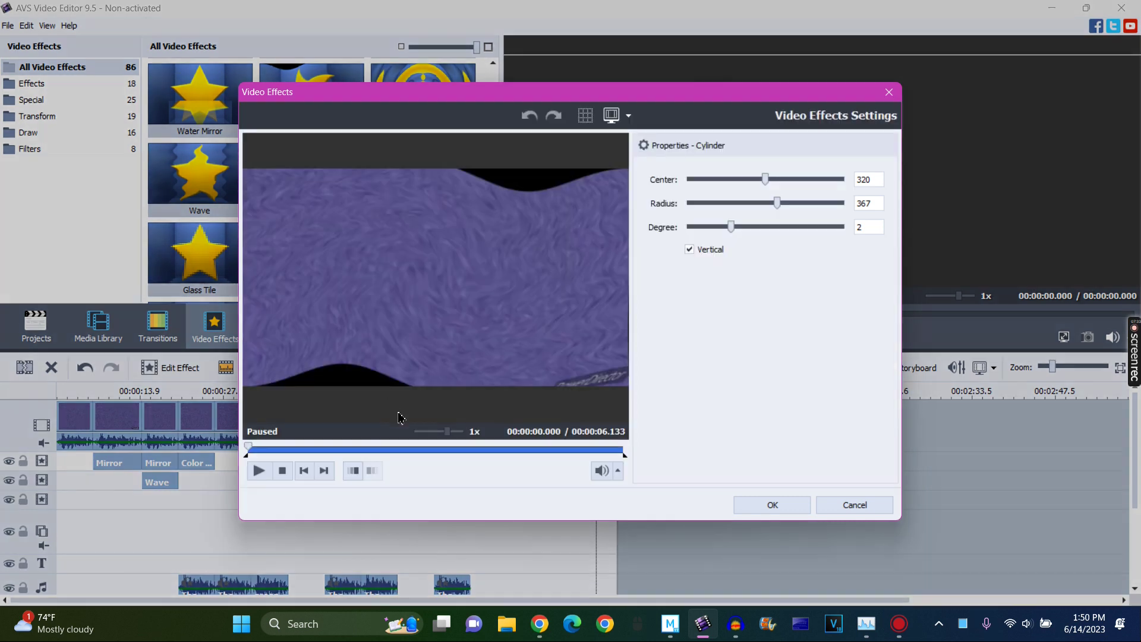
{"action": "left_click", "coordinate": [398, 448]}
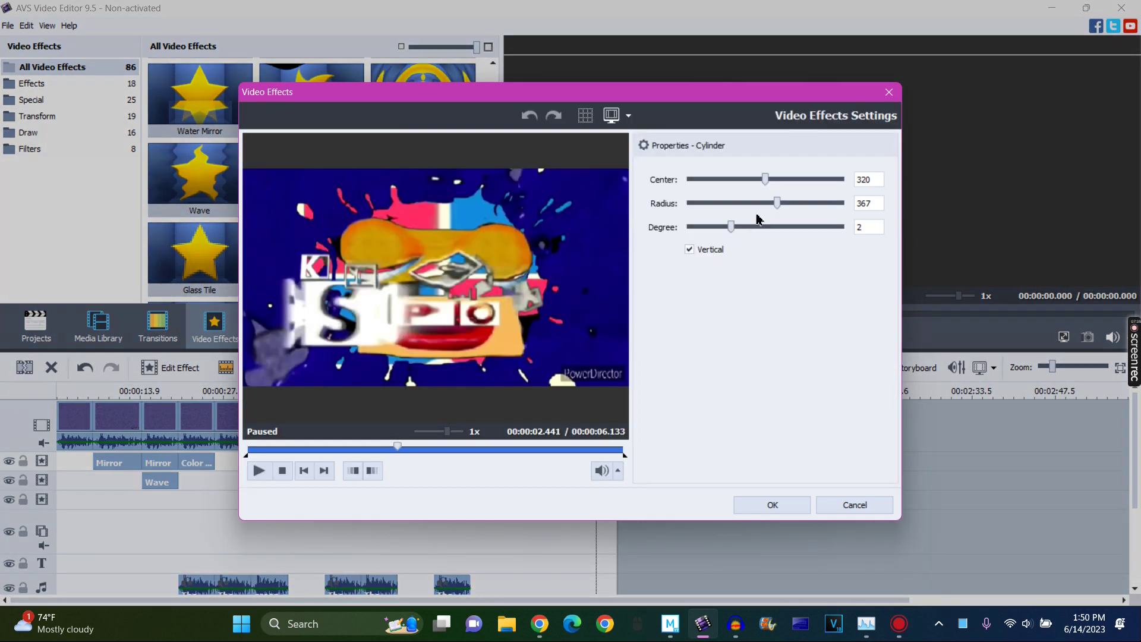
{"action": "left_click_drag", "start_coordinate": [778, 203], "coordinate": [857, 235]}
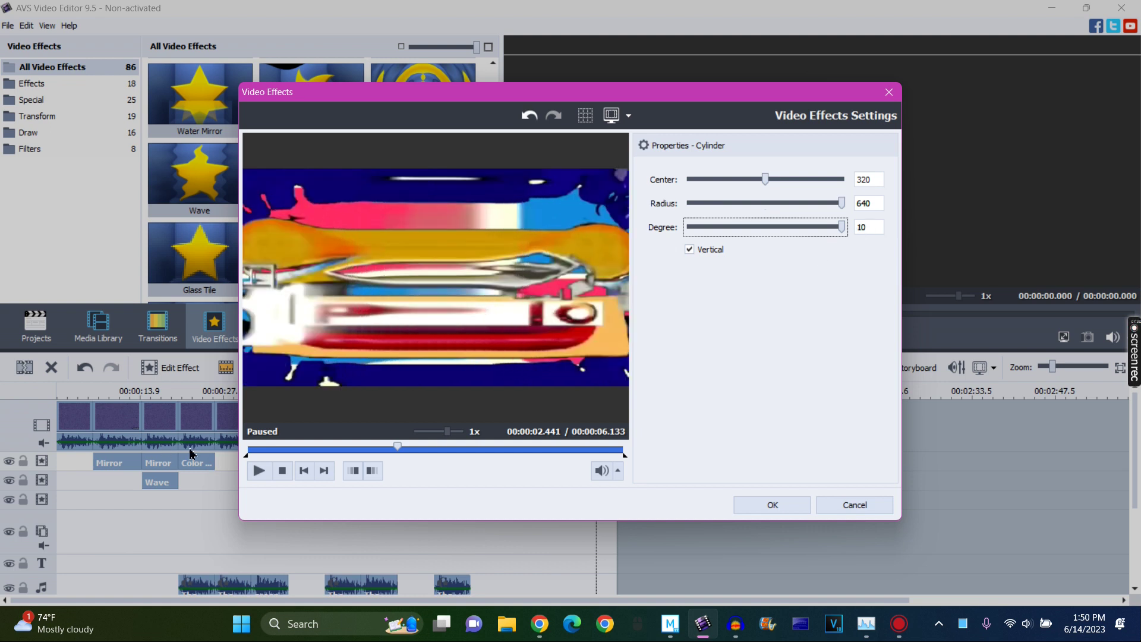
{"action": "left_click", "coordinate": [373, 470]}
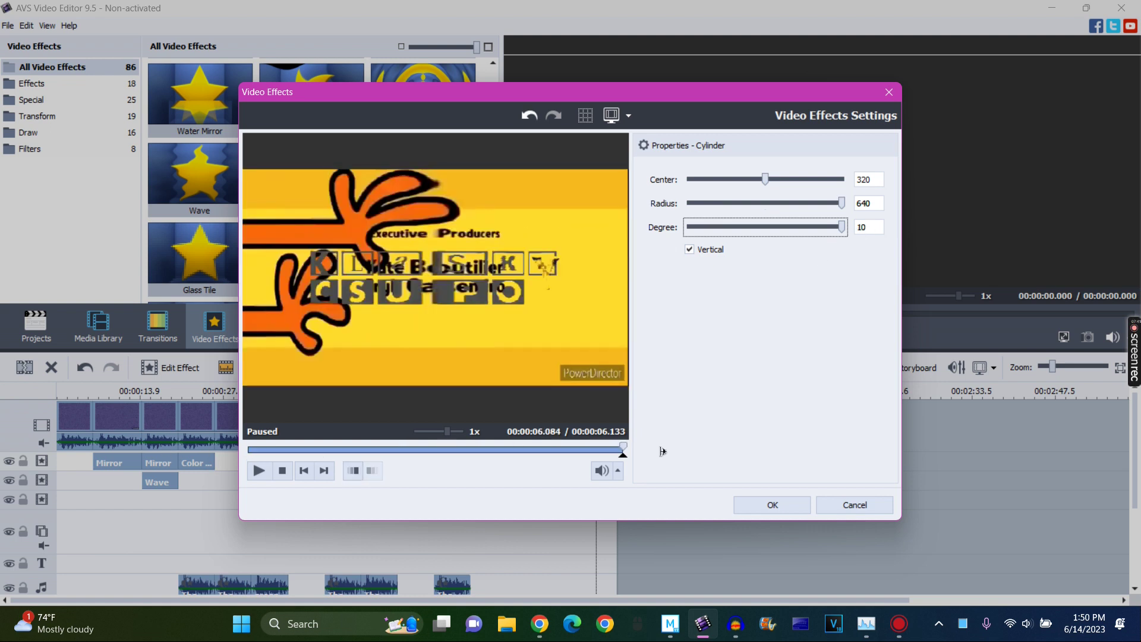
{"action": "left_click", "coordinate": [758, 508]}
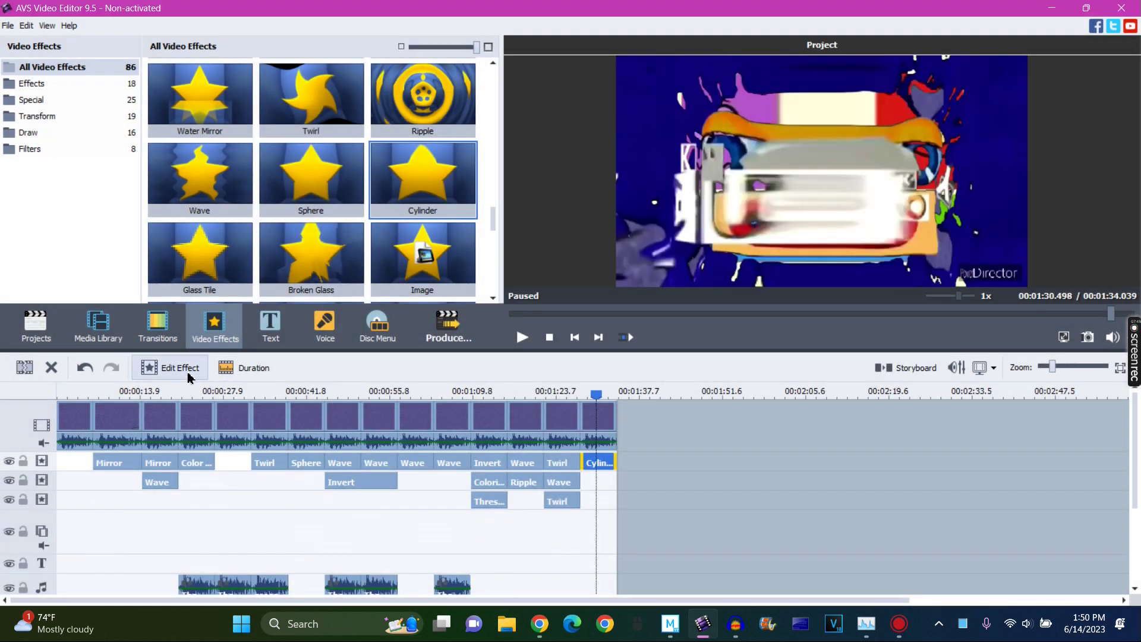
Enable Pitch Shift on the Cylinder clip's audio with a Rate of 118
{"action": "left_click", "coordinate": [597, 416]}
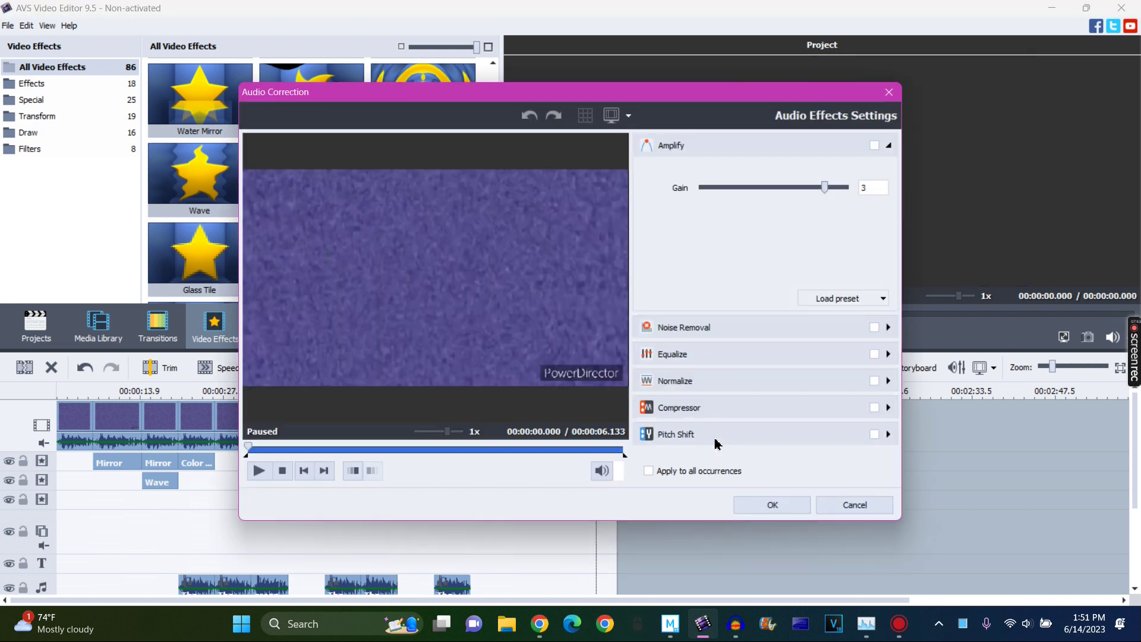
{"action": "left_click", "coordinate": [721, 433]}
{"action": "left_click", "coordinate": [750, 322]}
{"action": "left_click_drag", "start_coordinate": [773, 326], "coordinate": [783, 326]}
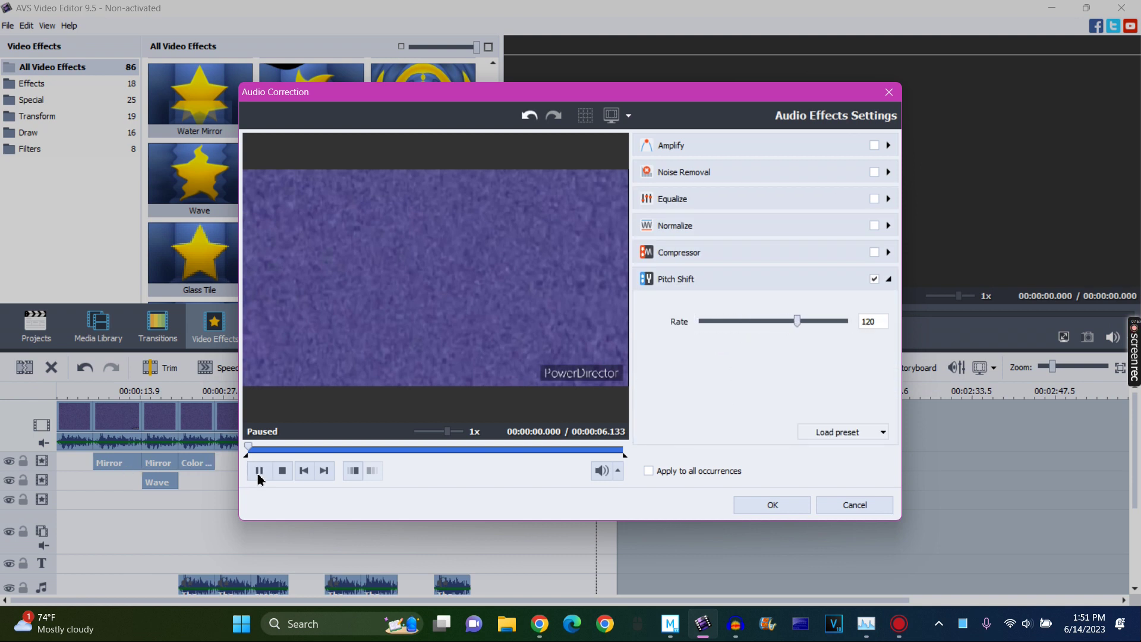
{"action": "left_click", "coordinate": [799, 328]}
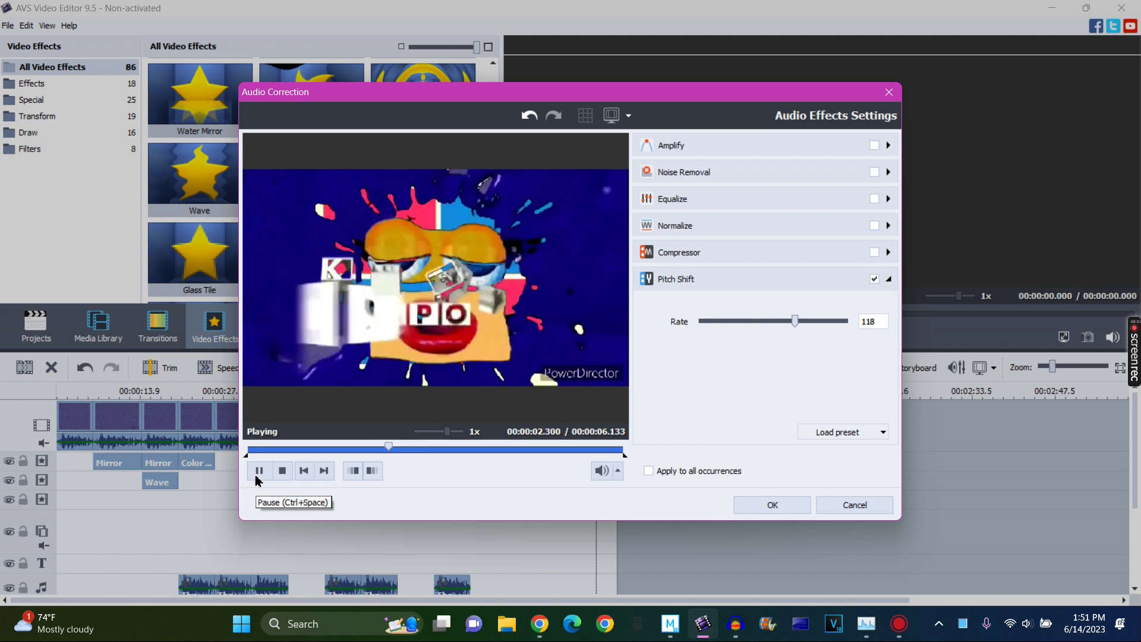
{"action": "left_click", "coordinate": [267, 474]}
{"action": "left_click", "coordinate": [778, 509]}
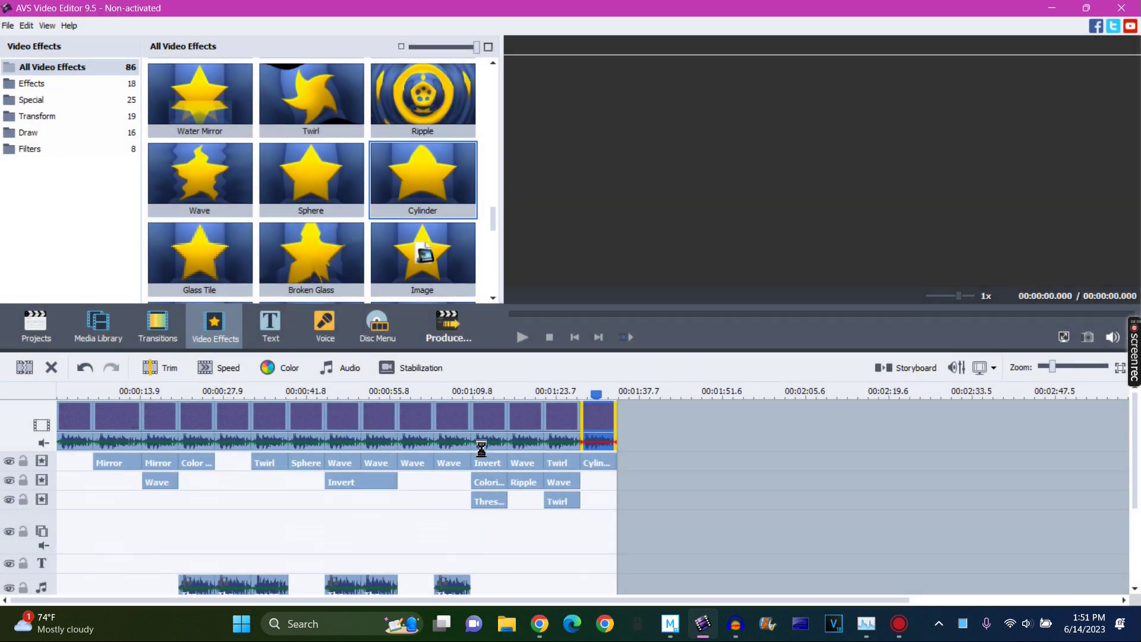
Add The Mr Men Show Csupo to the audio mix, aligned with the start of the Cylinder clip
{"action": "left_click", "coordinate": [110, 333]}
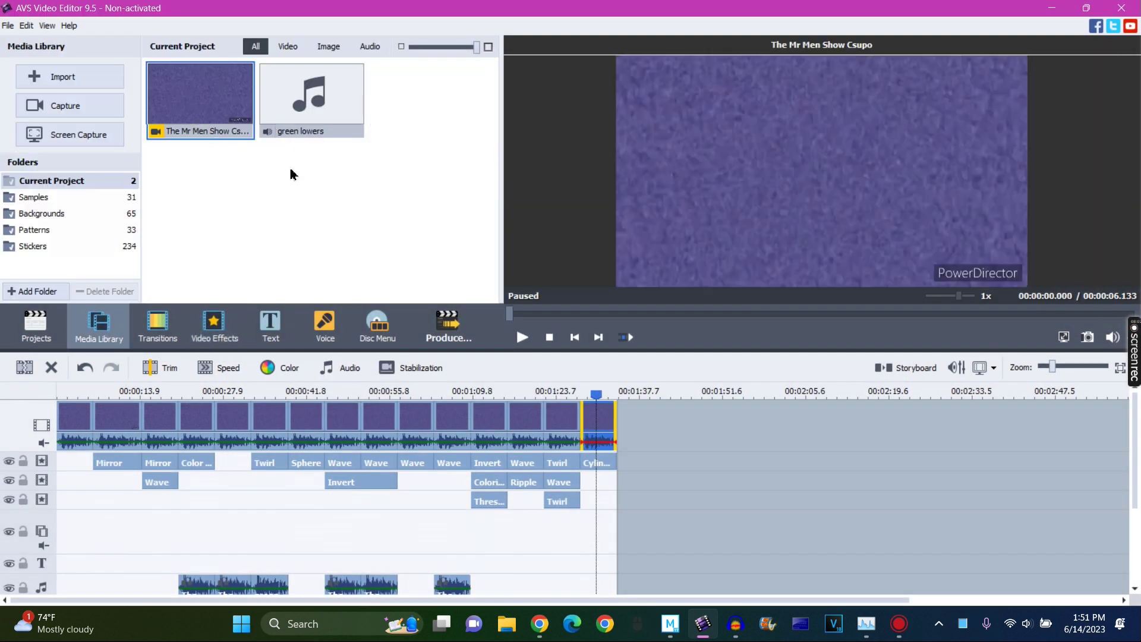
{"action": "left_click_drag", "start_coordinate": [600, 393], "coordinate": [581, 392]}
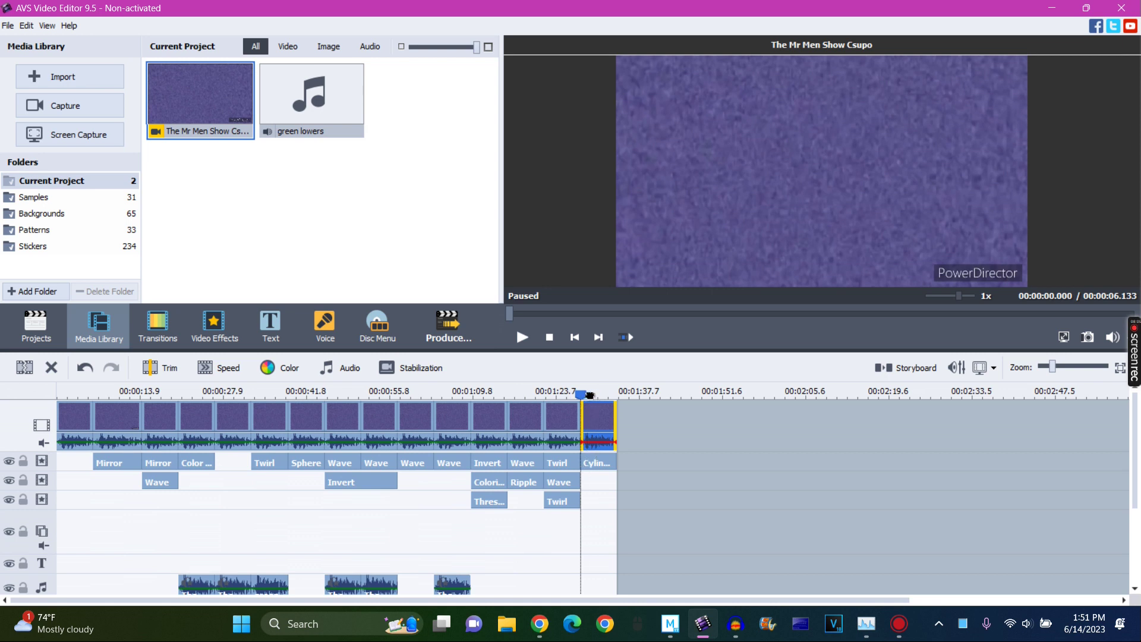
{"action": "right_click", "coordinate": [187, 118]}
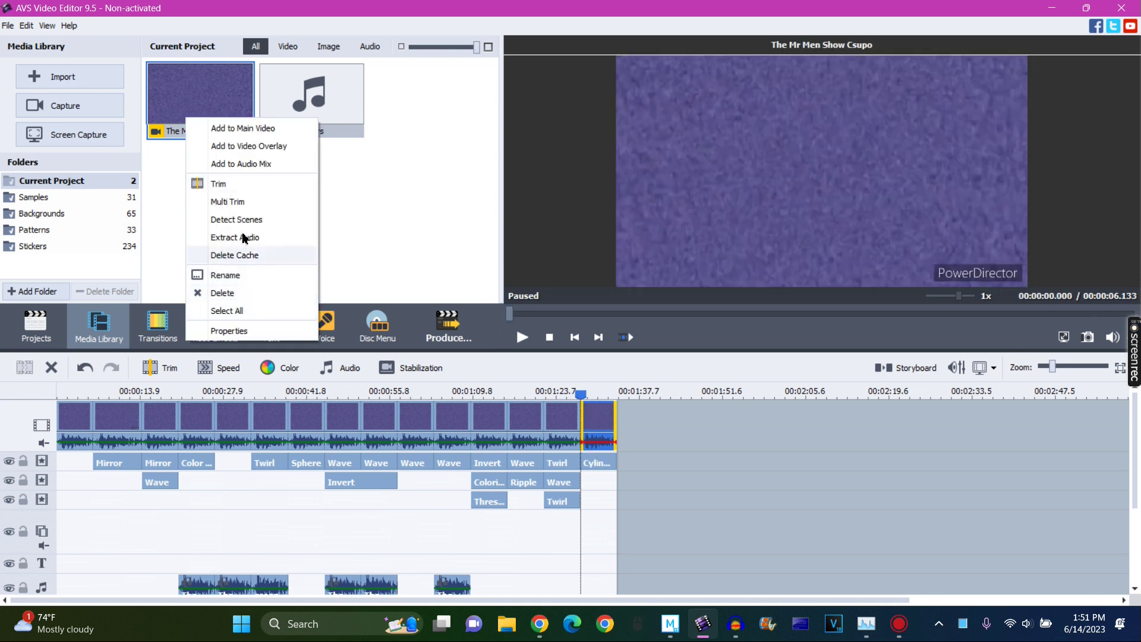
{"action": "left_click", "coordinate": [244, 169]}
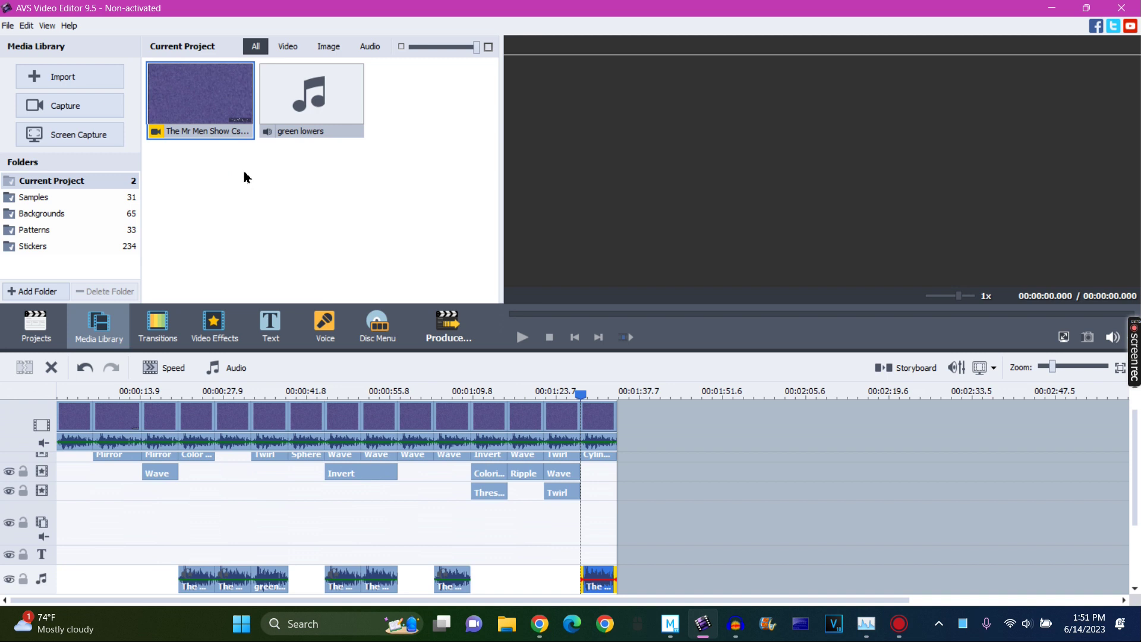
Apply Pitch Shift to the audio copy beneath the Cylinder clip and play the layered result
{"action": "left_click", "coordinate": [227, 369]}
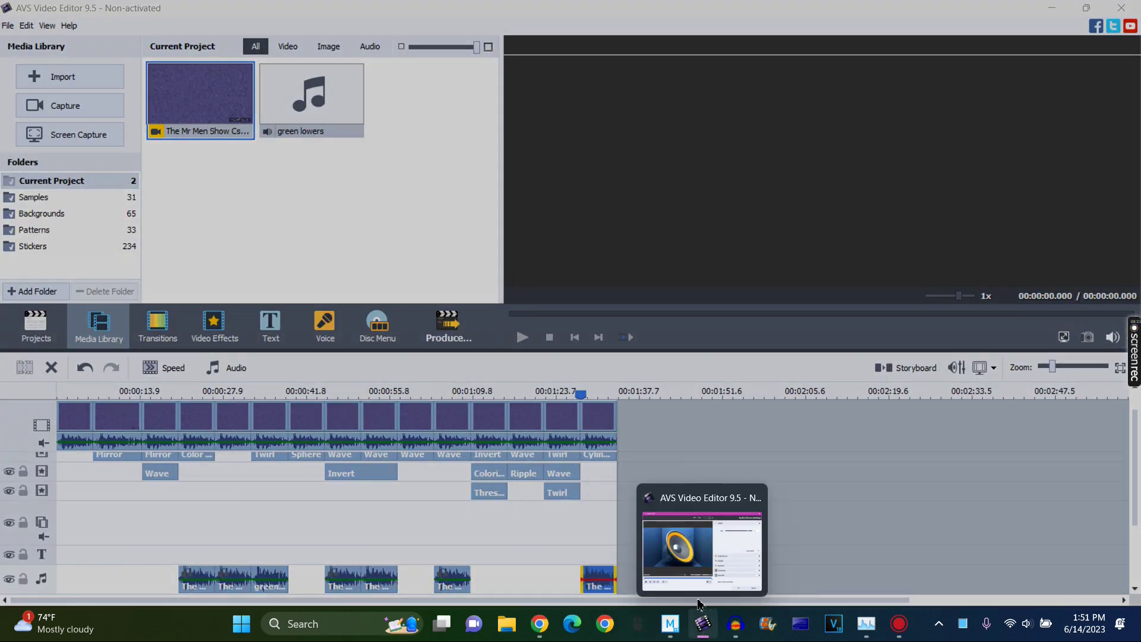
{"action": "left_click", "coordinate": [707, 578]}
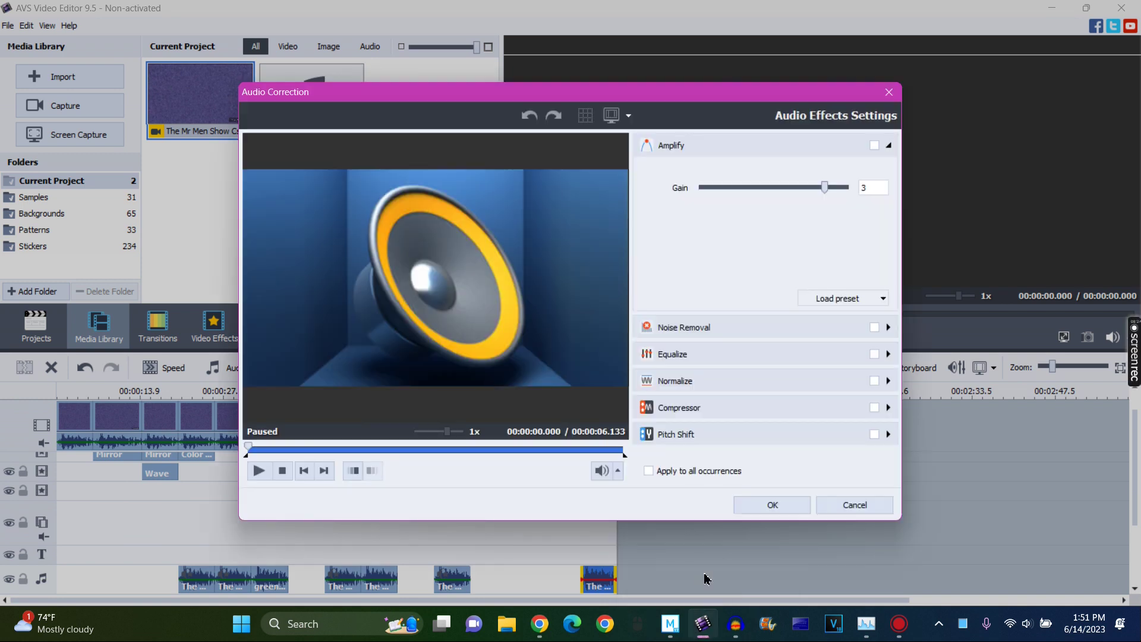
{"action": "left_click", "coordinate": [716, 437]}
{"action": "left_click", "coordinate": [796, 506]}
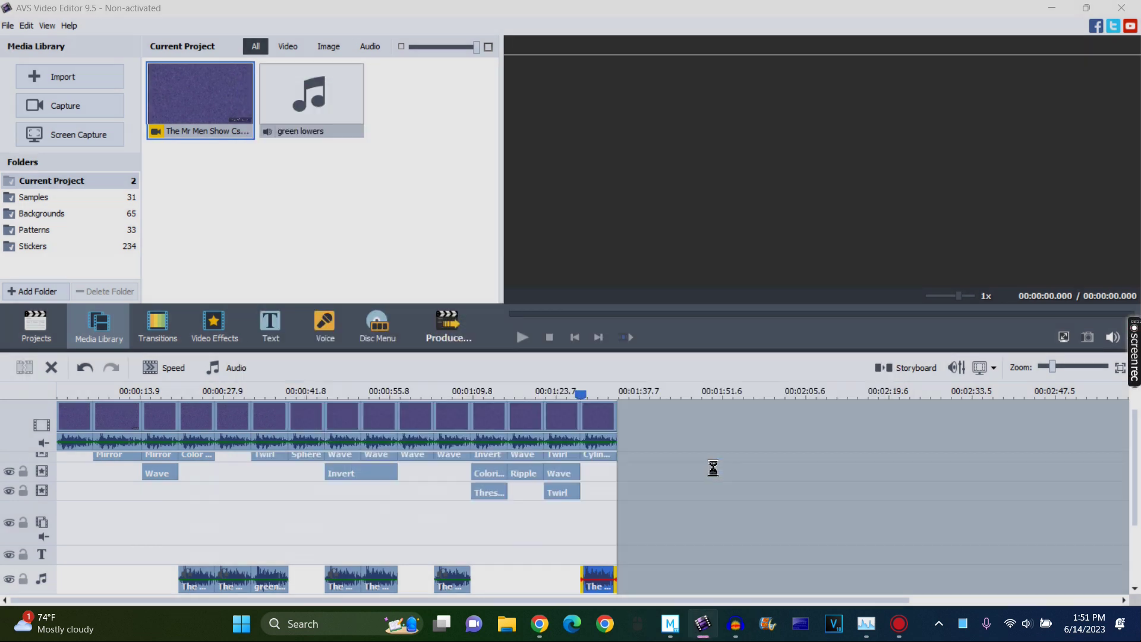
{"action": "left_click", "coordinate": [523, 349]}
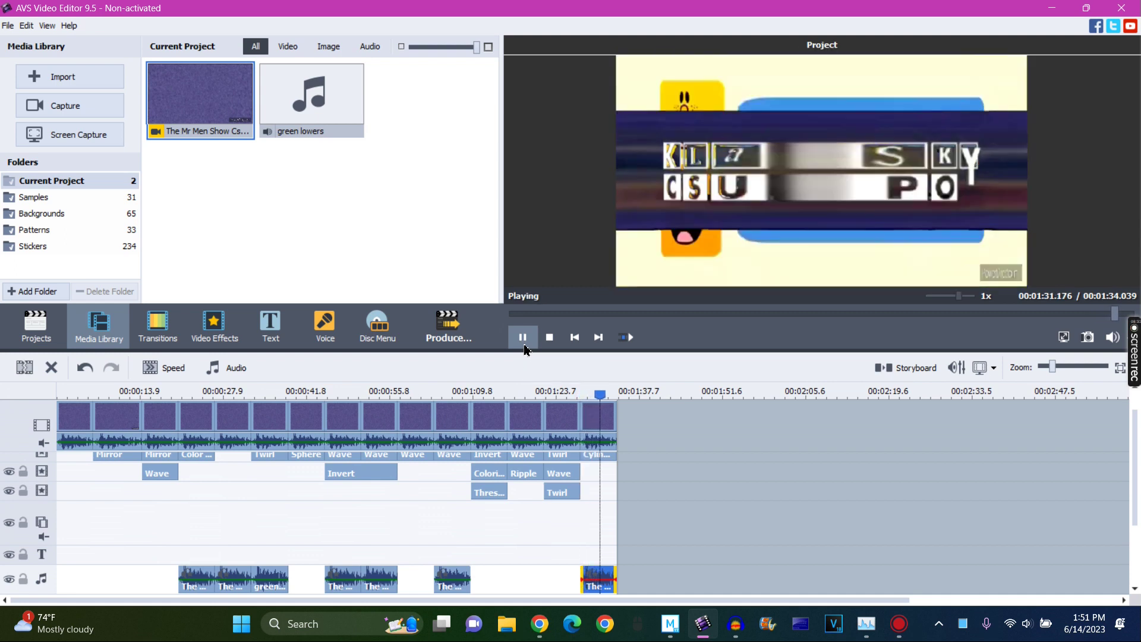
Append The Mr Men Show Csupo after the Cylinder clip and add an Invert effect spanning exactly that new clip
{"action": "left_click_drag", "start_coordinate": [184, 119], "coordinate": [708, 437]}
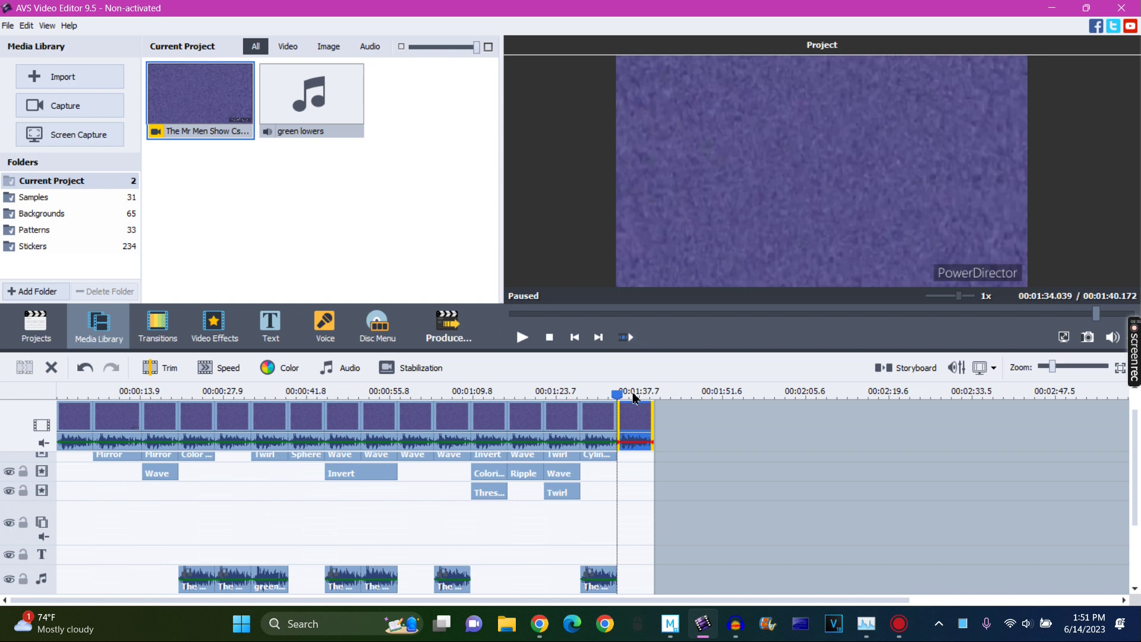
{"action": "left_click", "coordinate": [631, 392]}
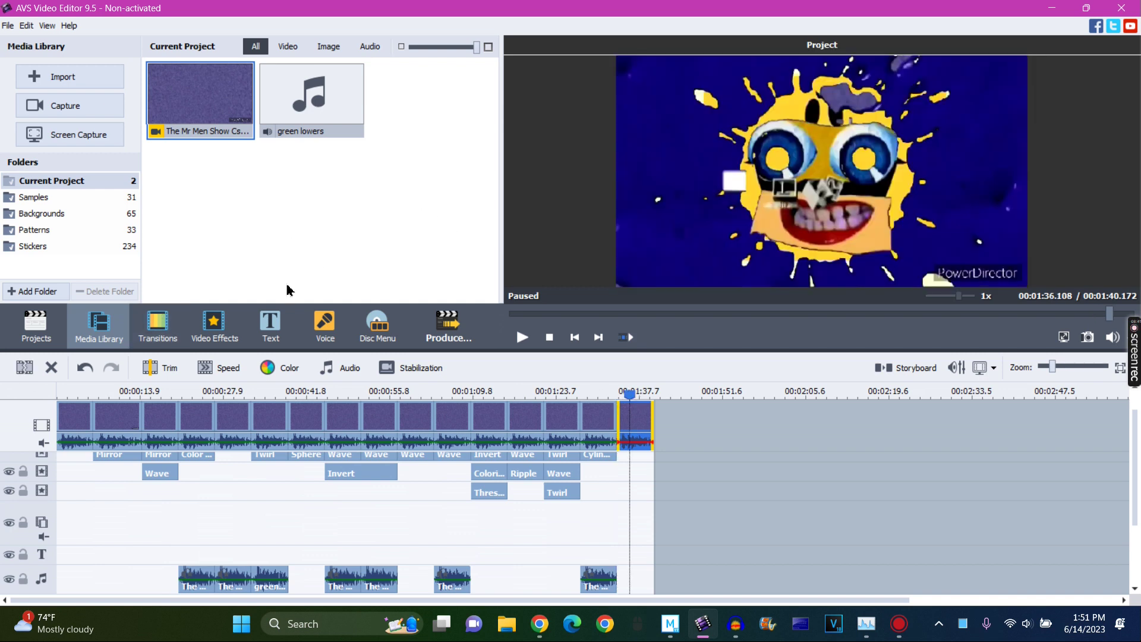
{"action": "left_click", "coordinate": [214, 325]}
{"action": "scroll", "coordinate": [250, 223], "scroll_direction": "up", "scroll_amount": 5}
{"action": "left_click_drag", "start_coordinate": [311, 98], "coordinate": [621, 461]}
{"action": "left_click_drag", "start_coordinate": [884, 448], "coordinate": [979, 469]}
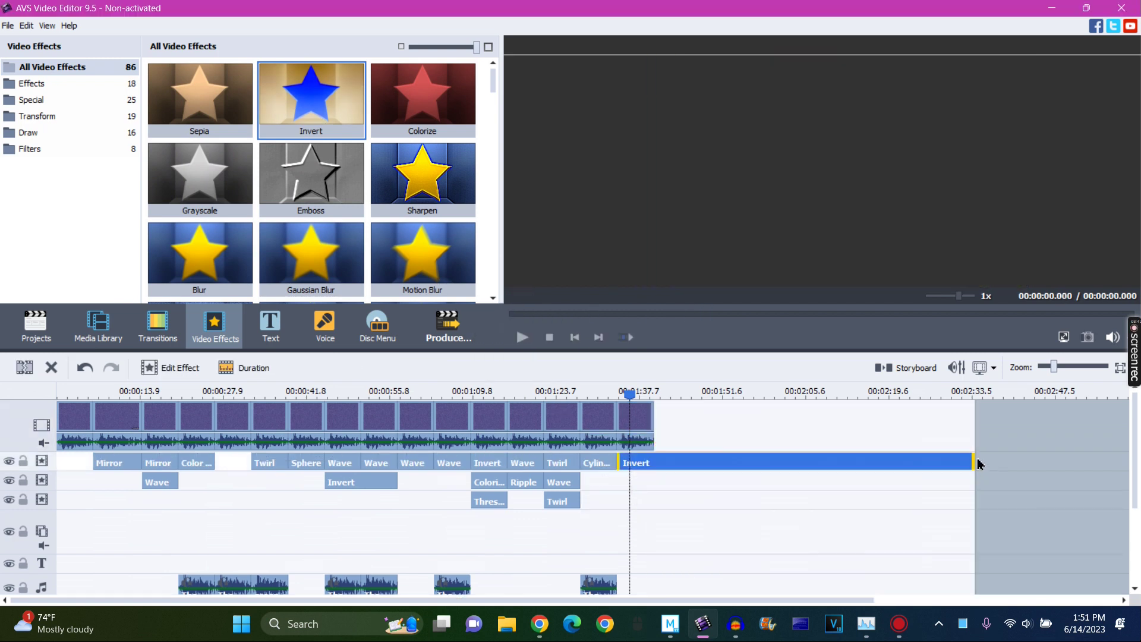
{"action": "left_click", "coordinate": [654, 506]}
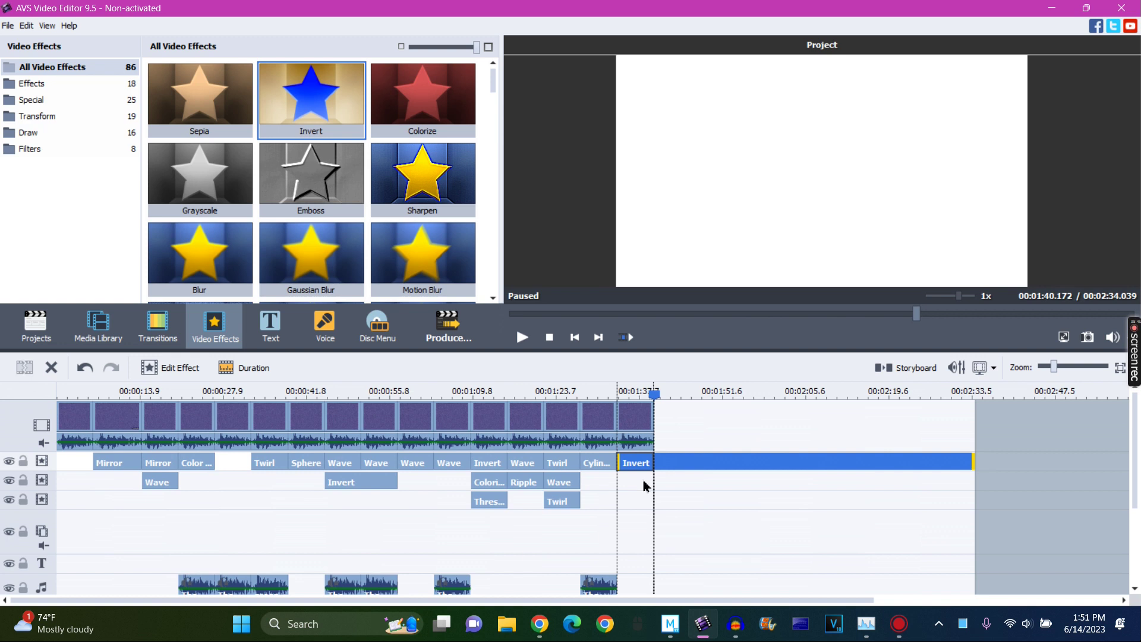
Set the Hue of the newly added inverted clip to 180 in its color correction
{"action": "left_click", "coordinate": [633, 415]}
{"action": "right_click", "coordinate": [636, 424]}
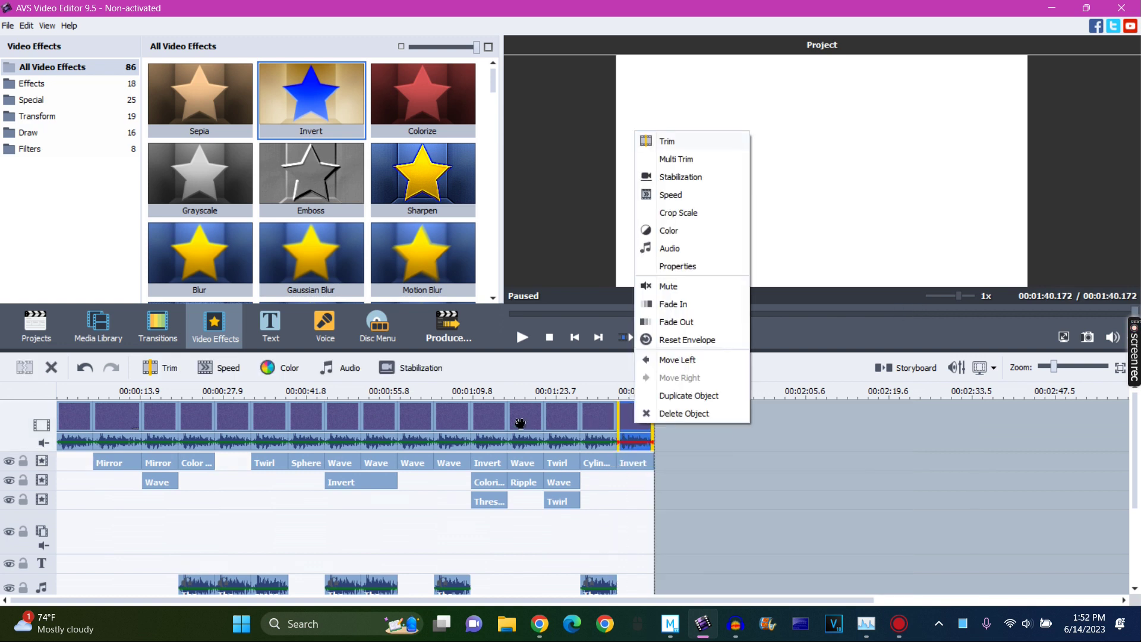
{"action": "left_click", "coordinate": [284, 368]}
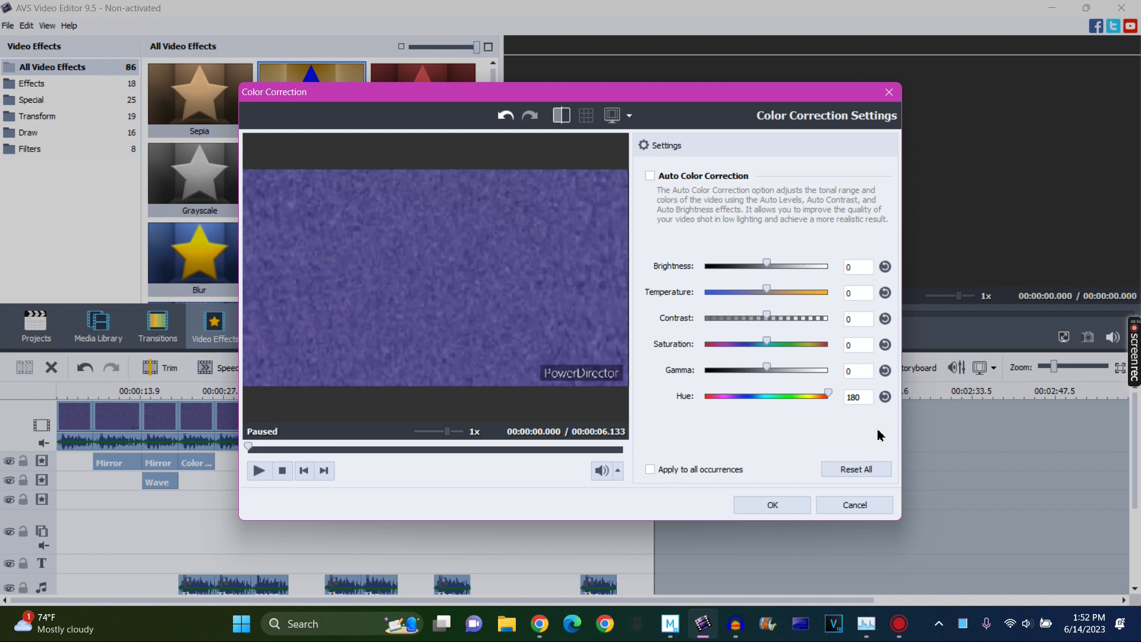
{"action": "left_click", "coordinate": [773, 505]}
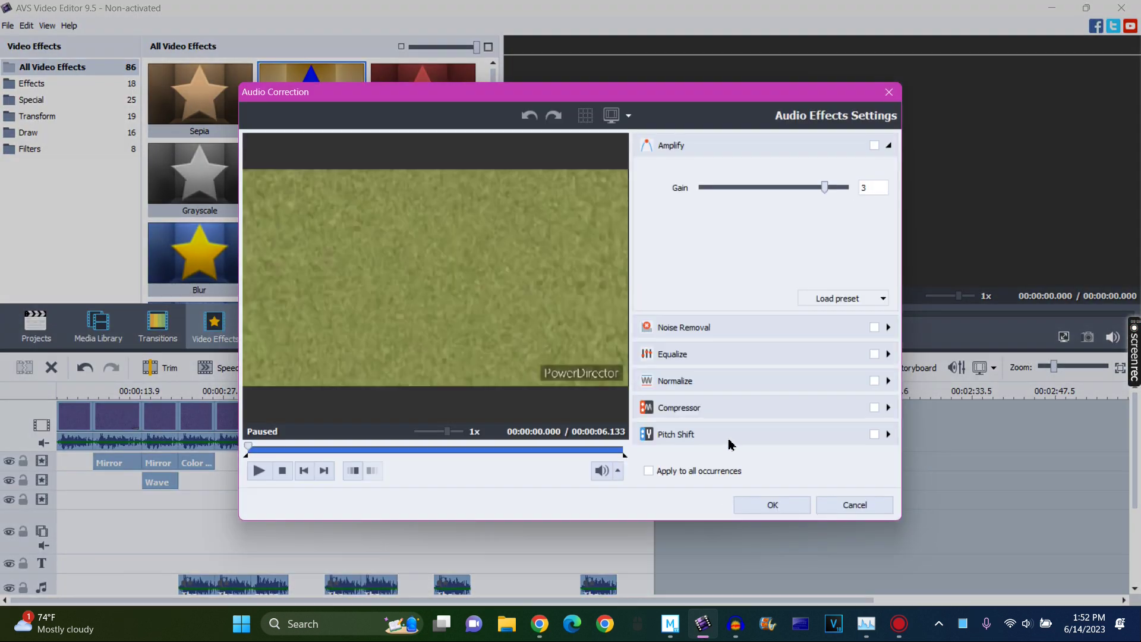
Enable Pitch Shift on the inverted clip's audio with a Rate of 63 and play the clip
{"action": "left_click", "coordinate": [731, 436]}
{"action": "left_click", "coordinate": [731, 323]}
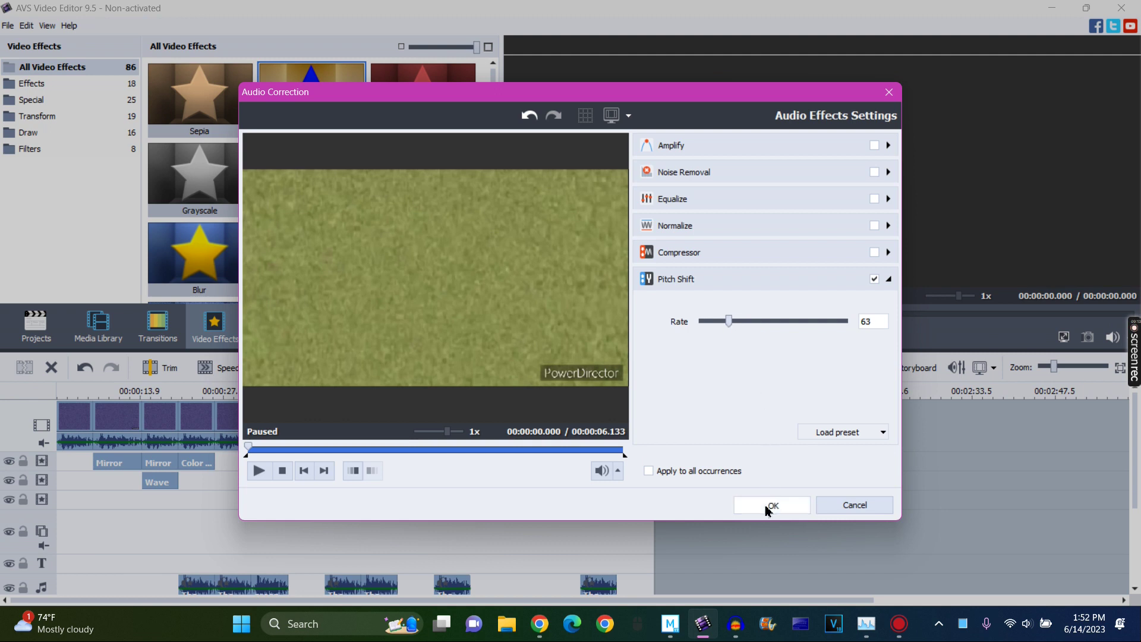
{"action": "left_click", "coordinate": [767, 504]}
{"action": "left_click_drag", "start_coordinate": [645, 398], "coordinate": [623, 400]}
{"action": "left_click", "coordinate": [522, 337]}
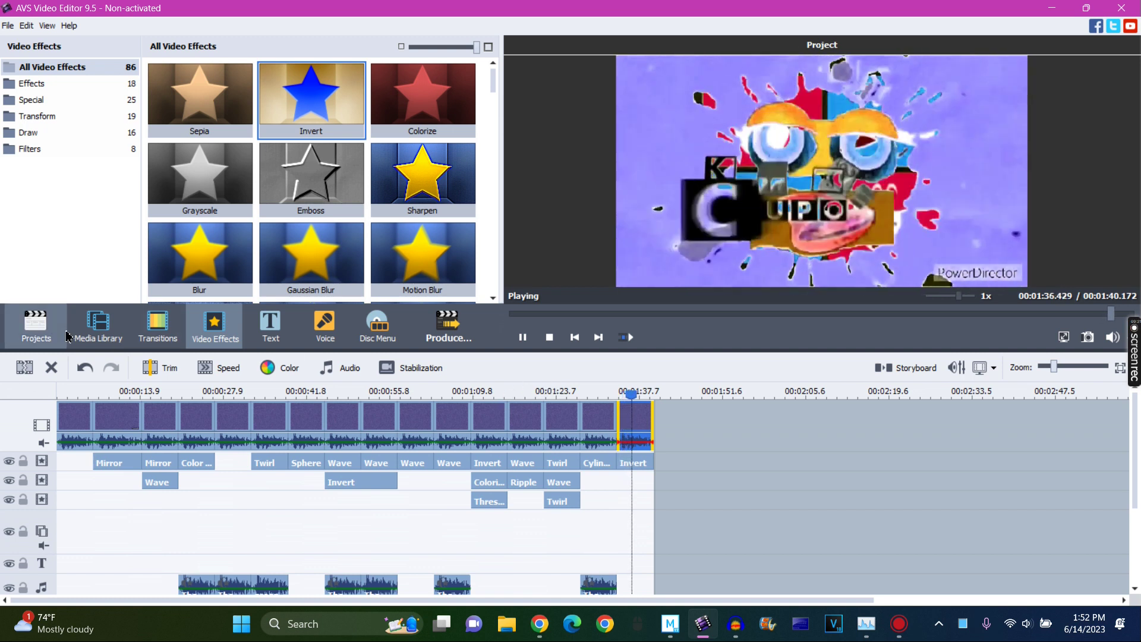
Append another The Mr Men Show Csupo clip and extend the Invert effect to the end of it
{"action": "left_click", "coordinate": [100, 331]}
{"action": "left_click", "coordinate": [225, 125]}
{"action": "left_click_drag", "start_coordinate": [225, 125], "coordinate": [690, 463]}
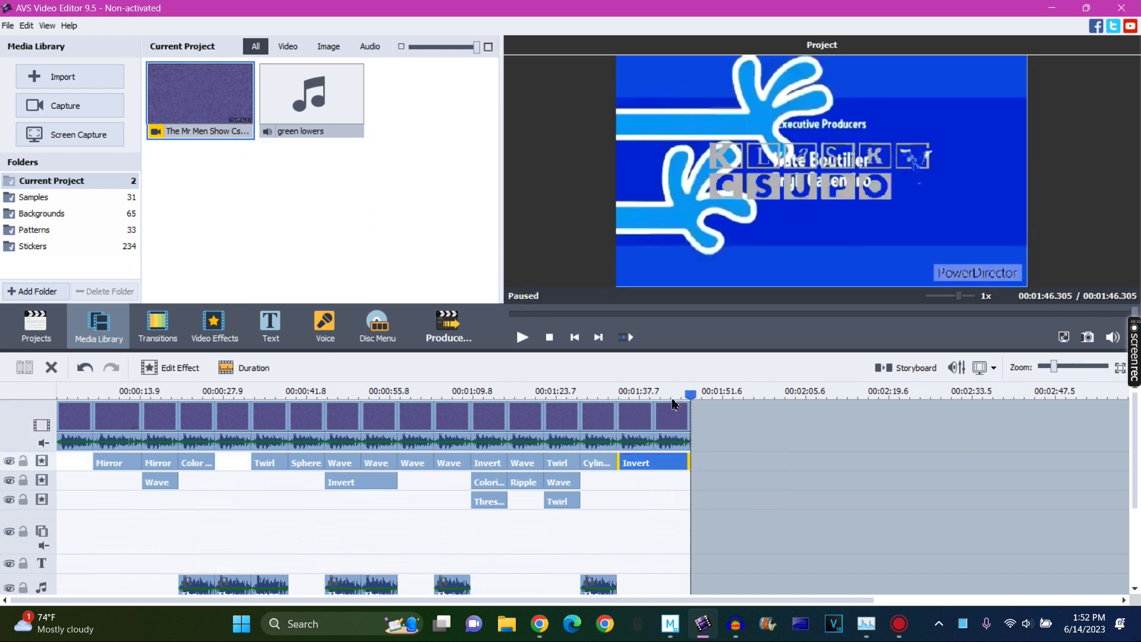
{"action": "left_click", "coordinate": [675, 397]}
Apply color correction with a Hue of 180 to the second inverted clip
{"action": "left_click", "coordinate": [674, 427]}
{"action": "left_click", "coordinate": [274, 367]}
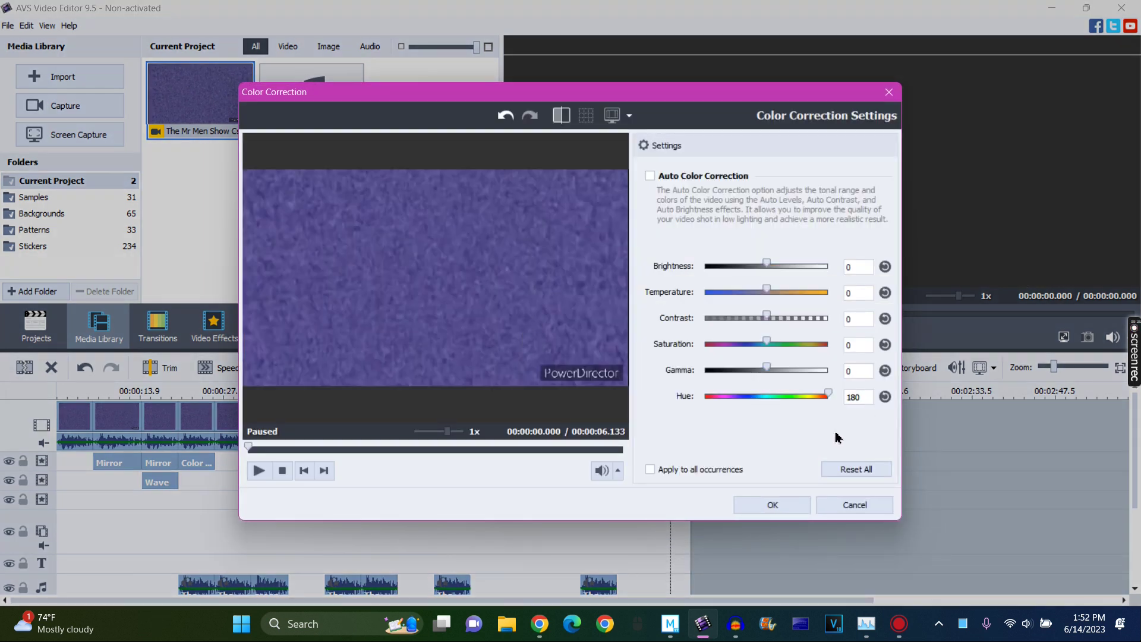
{"action": "left_click", "coordinate": [786, 503]}
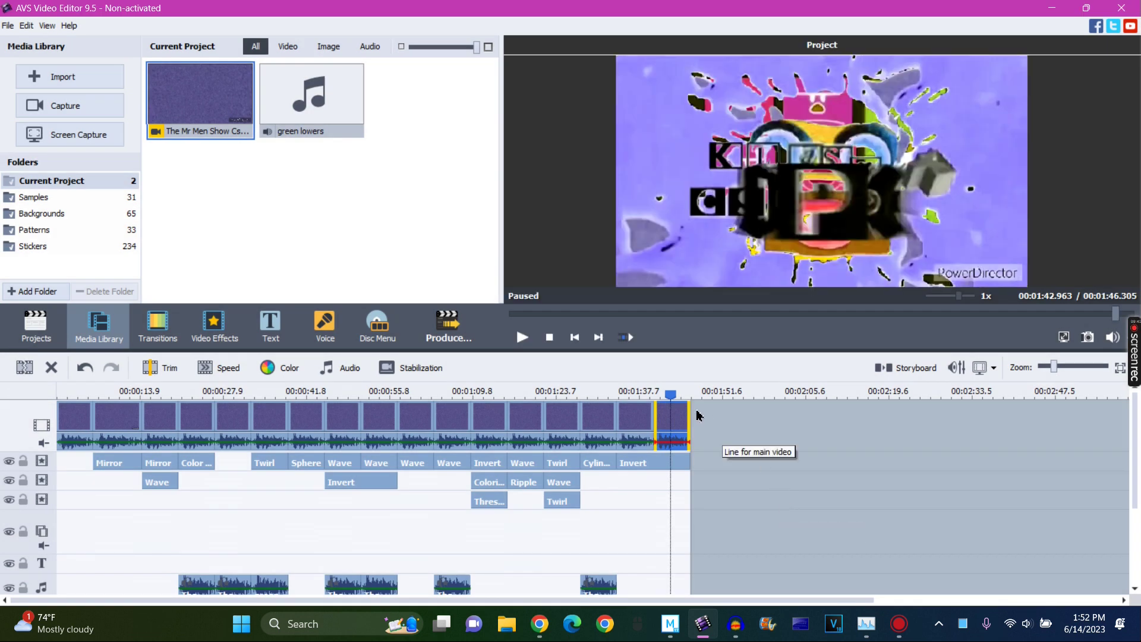
Enable Pitch Shift with a raised Rate on the second inverted clip's audio and play it from its start
{"action": "left_click", "coordinate": [336, 370]}
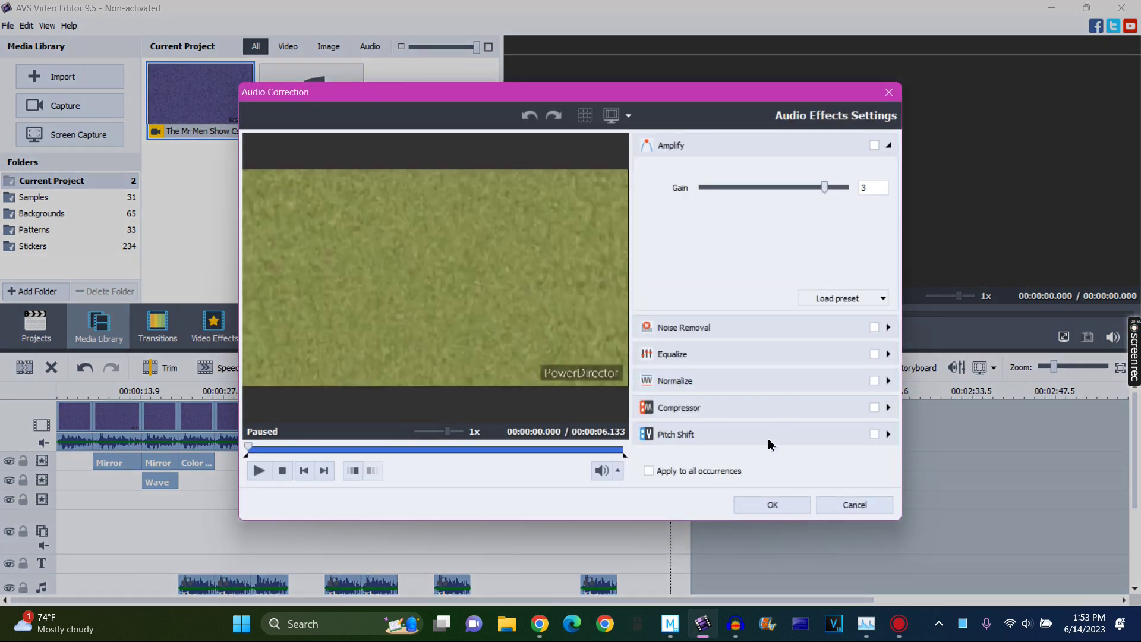
{"action": "left_click", "coordinate": [768, 439]}
{"action": "left_click", "coordinate": [801, 322]}
{"action": "left_click", "coordinate": [779, 507]}
{"action": "left_click_drag", "start_coordinate": [670, 393], "coordinate": [659, 395]}
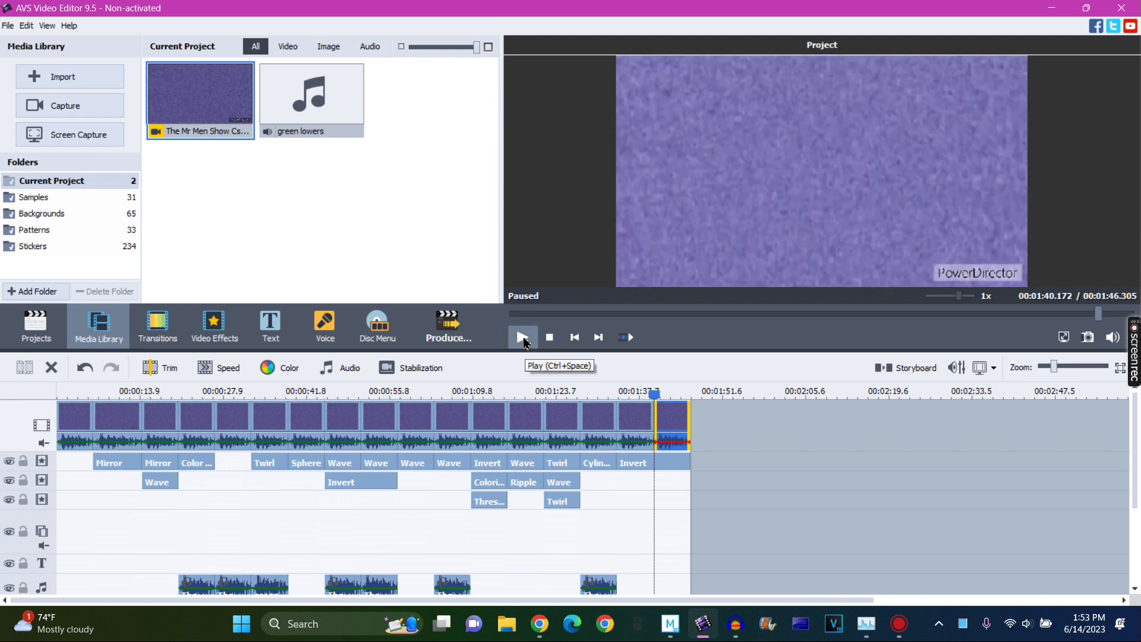
{"action": "left_click", "coordinate": [523, 338]}
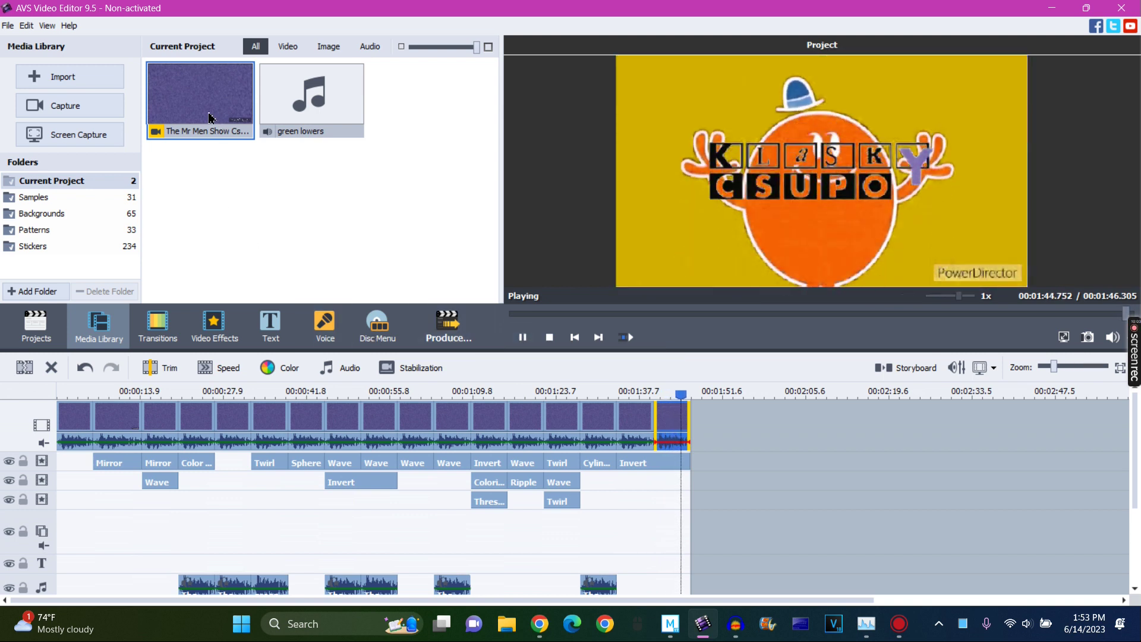
Add a third The Mr Men Show Csupo clip under the Invert effect, stretching the effect to the new clip's end
{"action": "left_click_drag", "start_coordinate": [209, 116], "coordinate": [731, 423]}
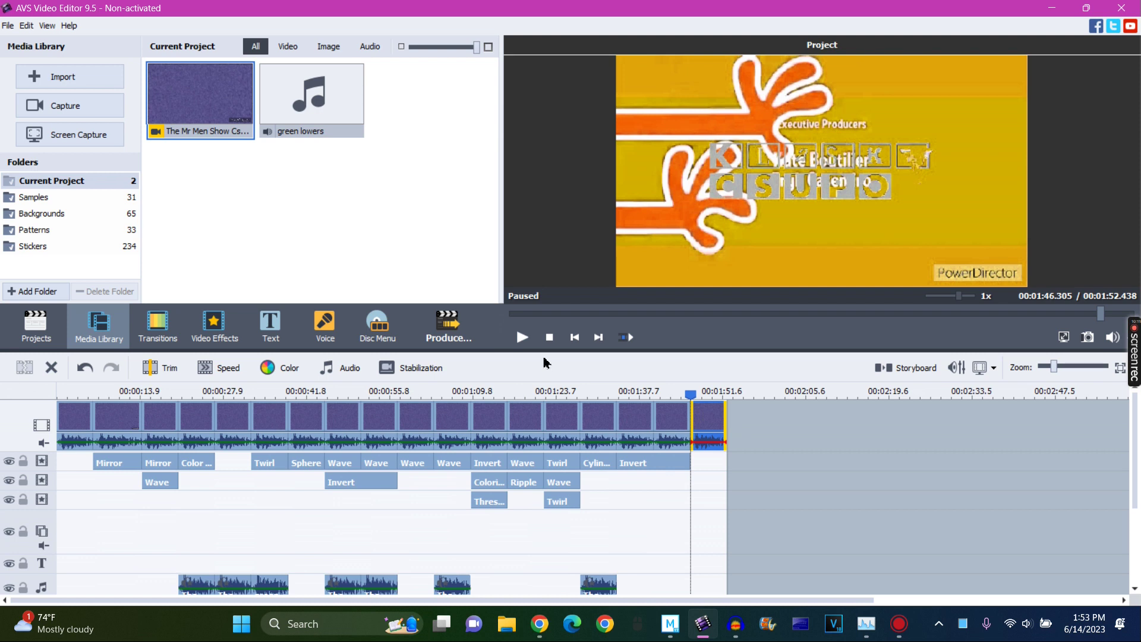
{"action": "left_click", "coordinate": [706, 393]}
{"action": "left_click_drag", "start_coordinate": [707, 393], "coordinate": [691, 393]}
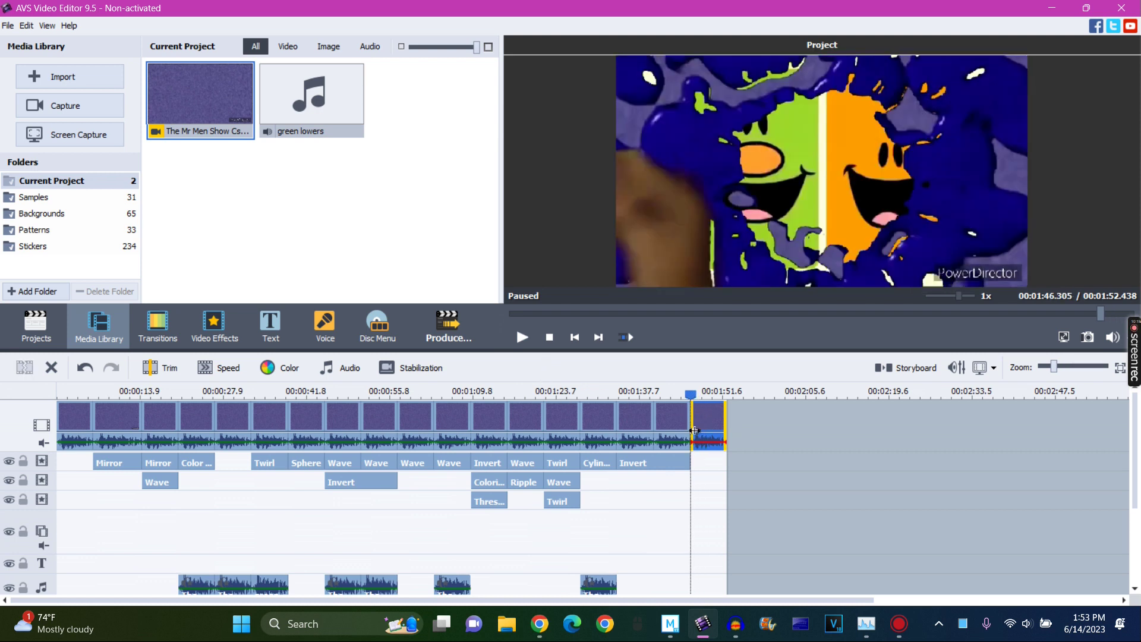
{"action": "left_click", "coordinate": [680, 464]}
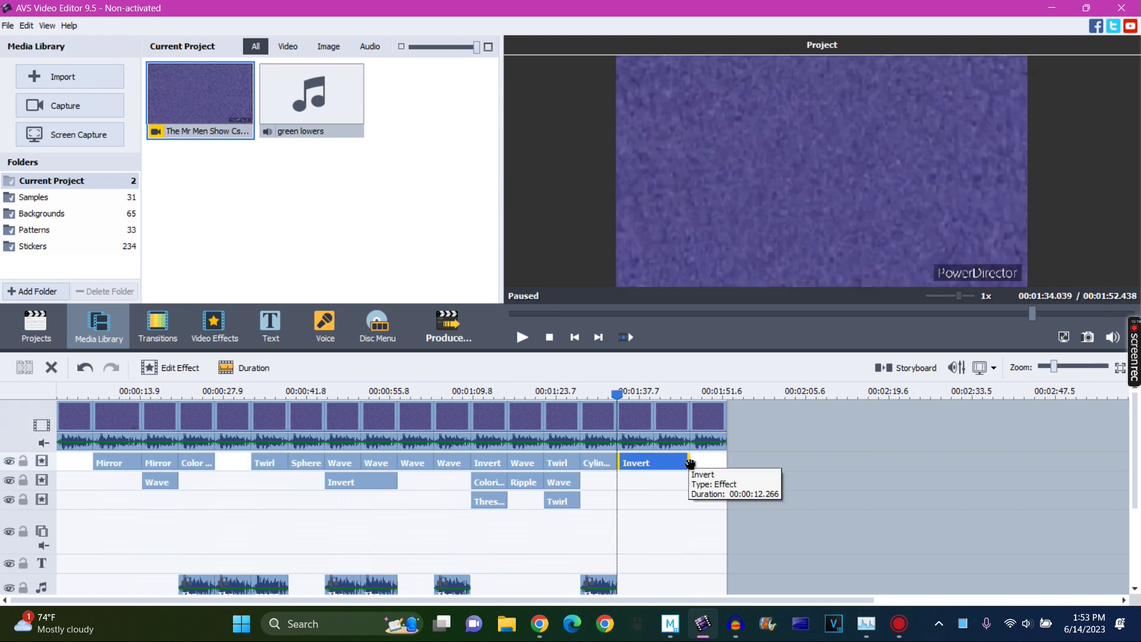
{"action": "left_click_drag", "start_coordinate": [690, 463], "coordinate": [725, 464]}
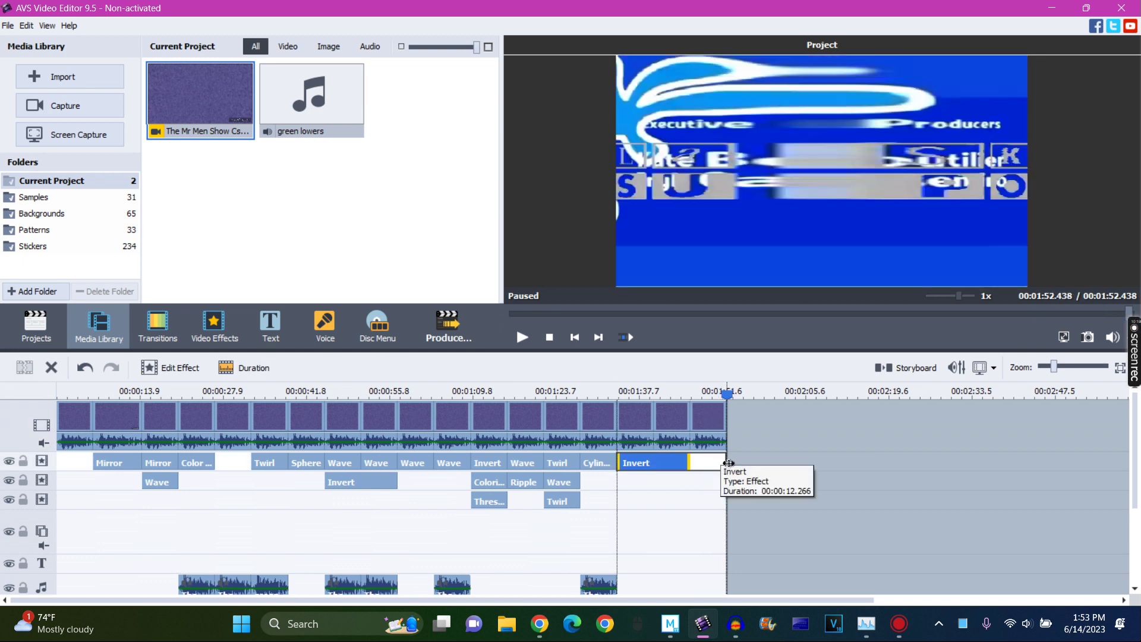
{"action": "left_click", "coordinate": [709, 405]}
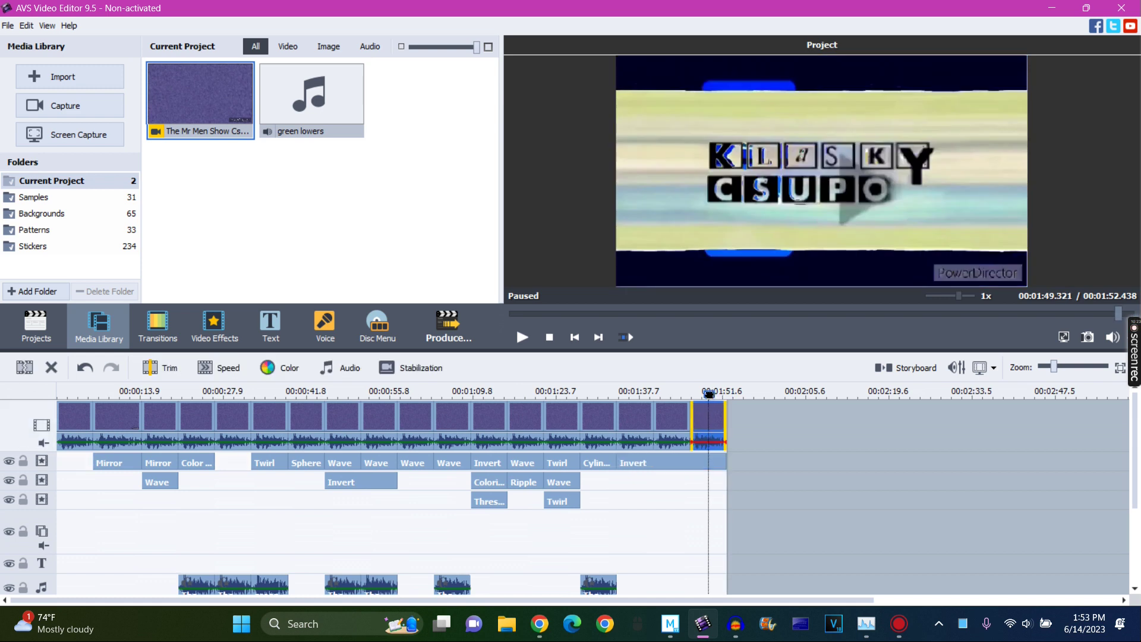
{"action": "left_click", "coordinate": [705, 393]}
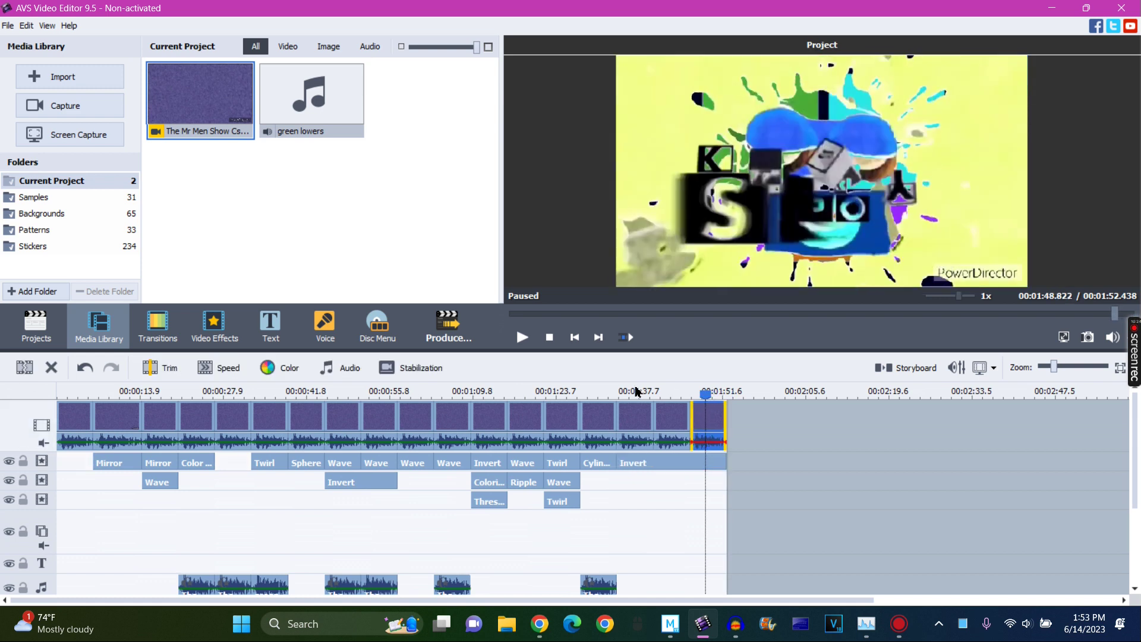
Enable Pitch Shift on the third inverted clip's audio with a Rate of 51, preview it and play the clip
{"action": "left_click", "coordinate": [345, 366]}
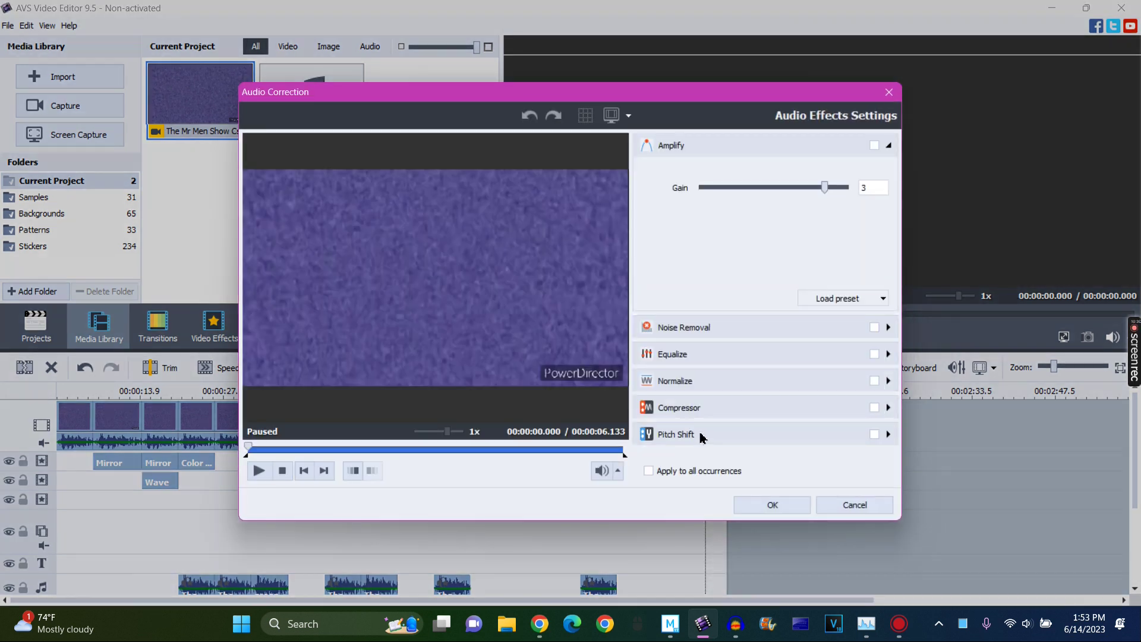
{"action": "left_click", "coordinate": [684, 432]}
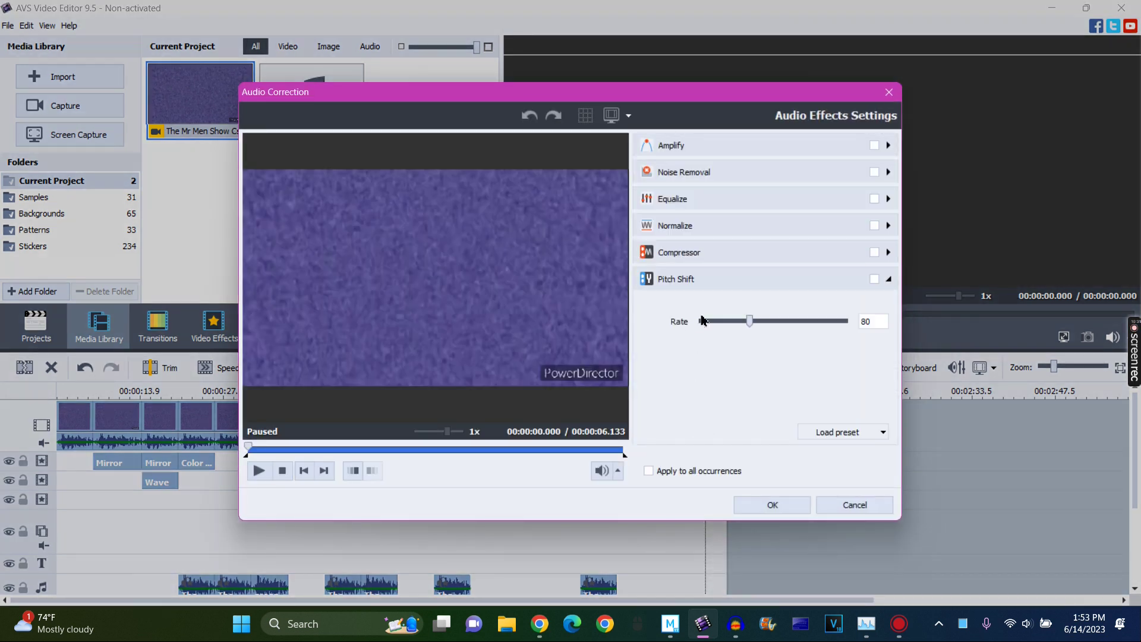
{"action": "left_click_drag", "start_coordinate": [751, 331], "coordinate": [731, 333]}
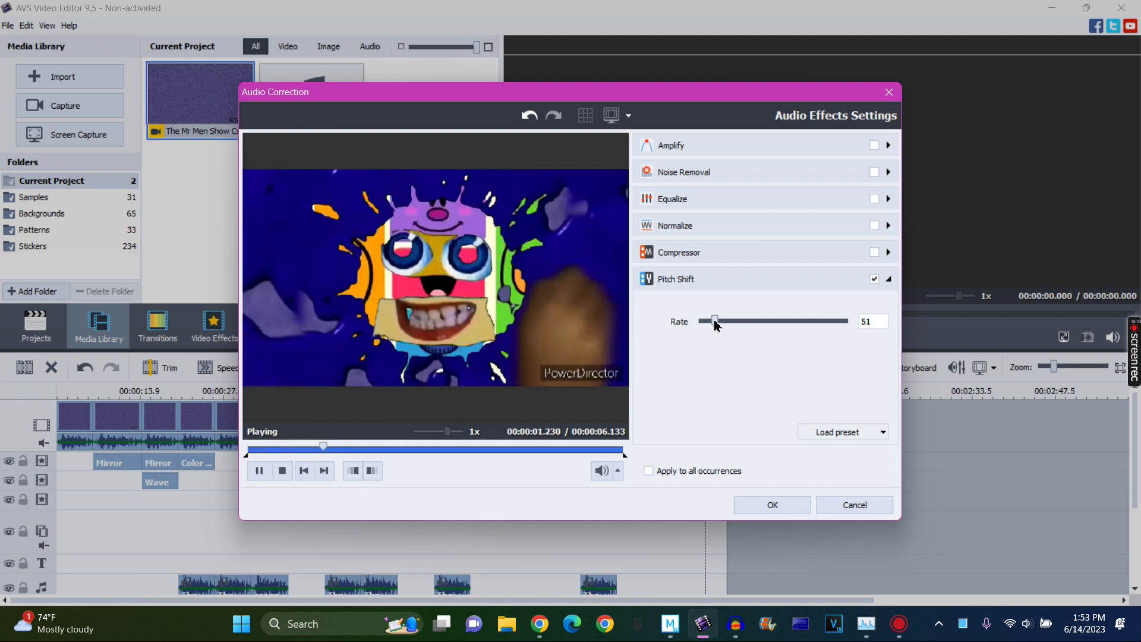
{"action": "left_click_drag", "start_coordinate": [717, 324], "coordinate": [719, 324]}
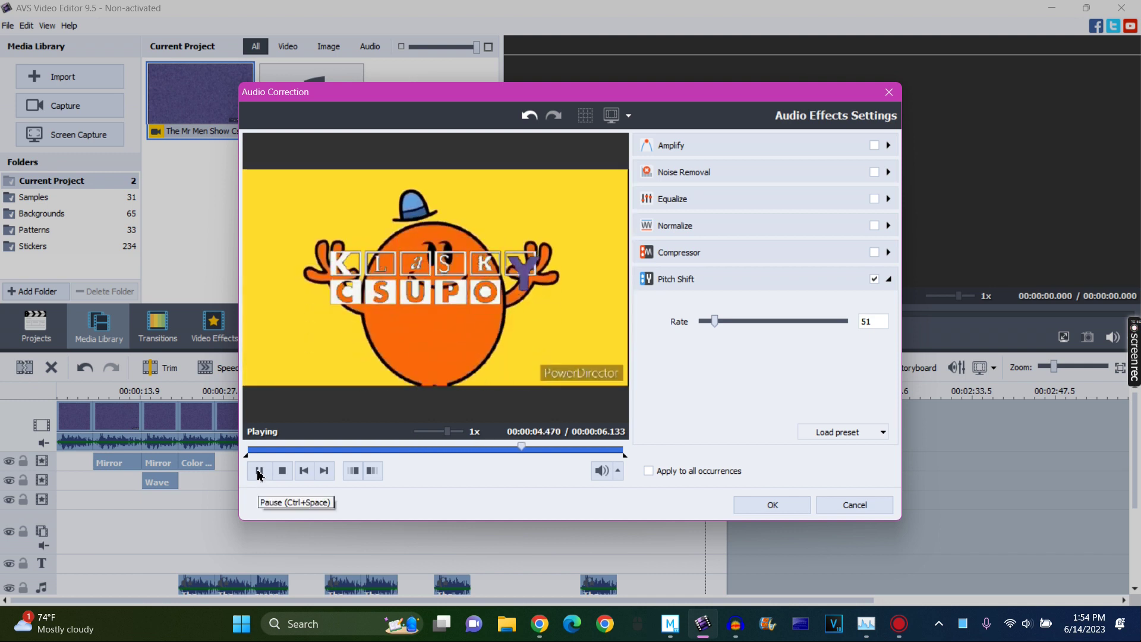
{"action": "left_click", "coordinate": [259, 471]}
{"action": "left_click", "coordinate": [784, 506]}
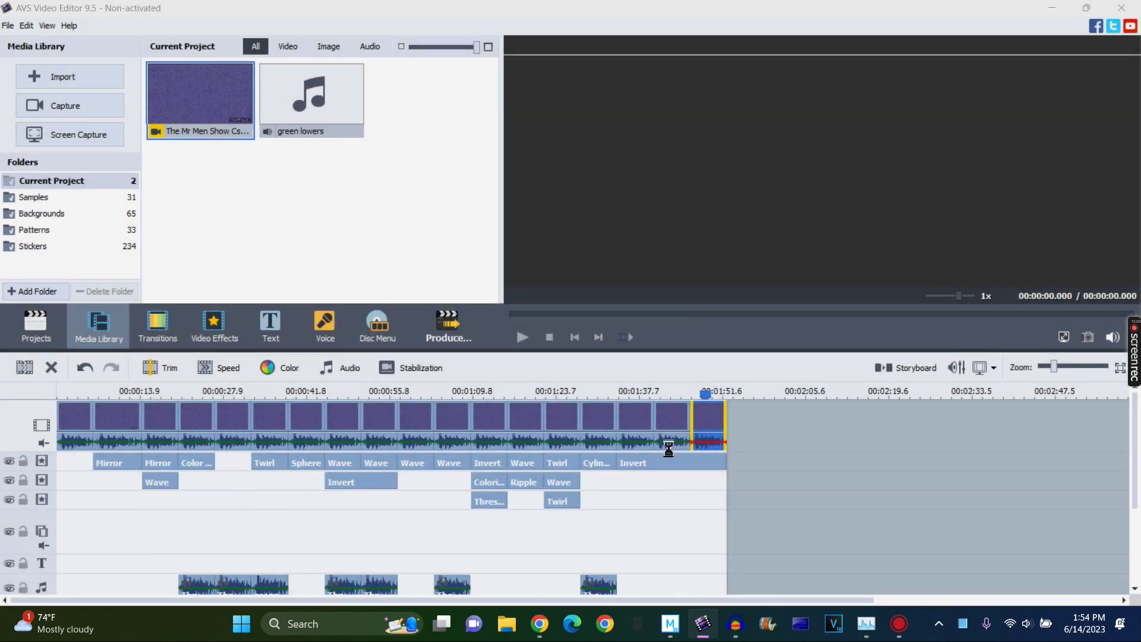
{"action": "left_click_drag", "start_coordinate": [705, 396], "coordinate": [691, 395]}
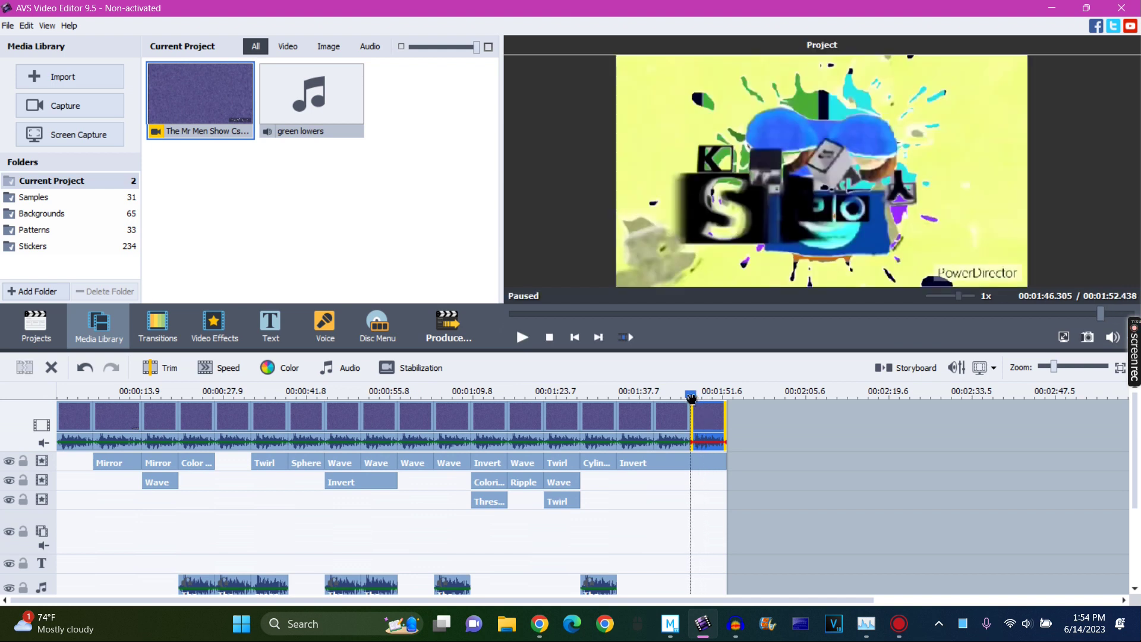
{"action": "left_click", "coordinate": [522, 339]}
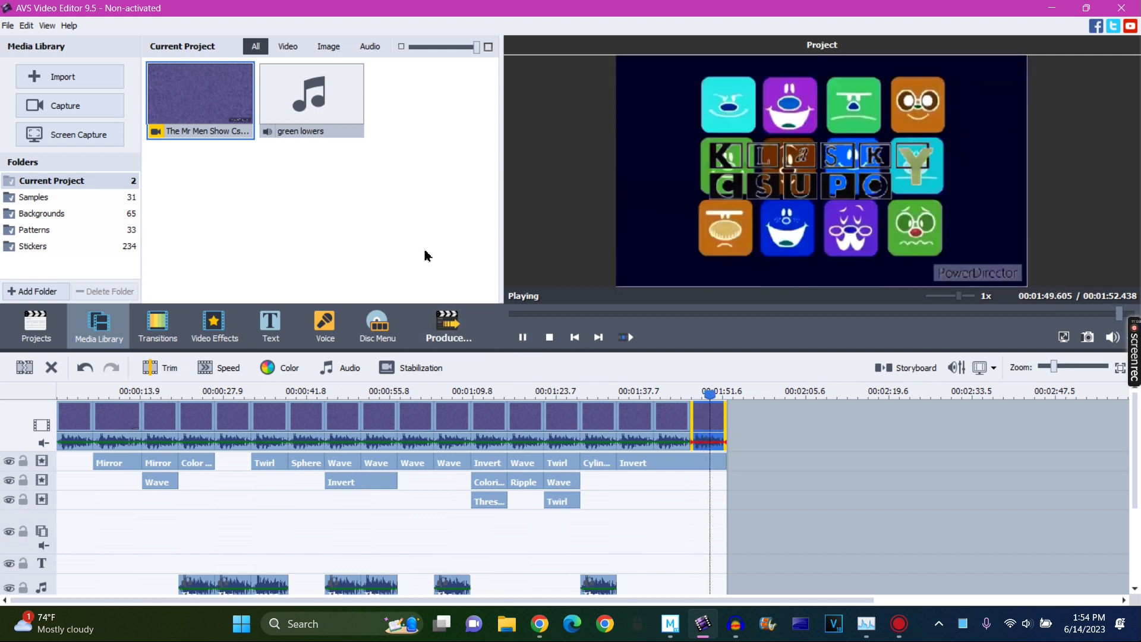
Append another The Mr Men Show Csupo clip after the inverted clips and position the playhead at its start
{"action": "left_click_drag", "start_coordinate": [201, 95], "coordinate": [743, 411]}
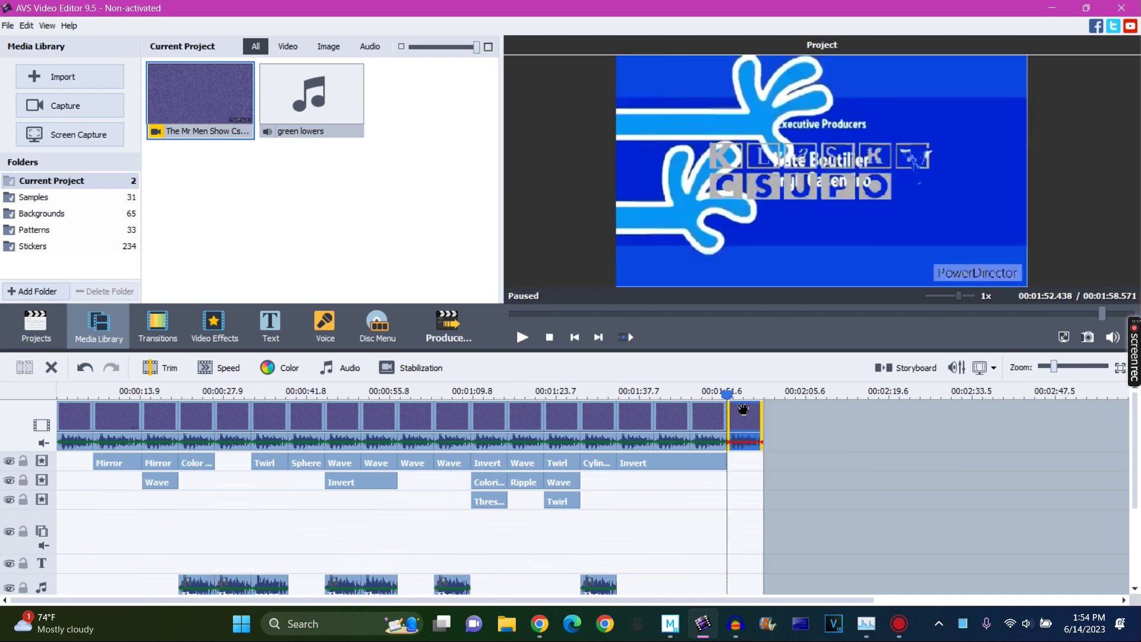
{"action": "left_click", "coordinate": [743, 392]}
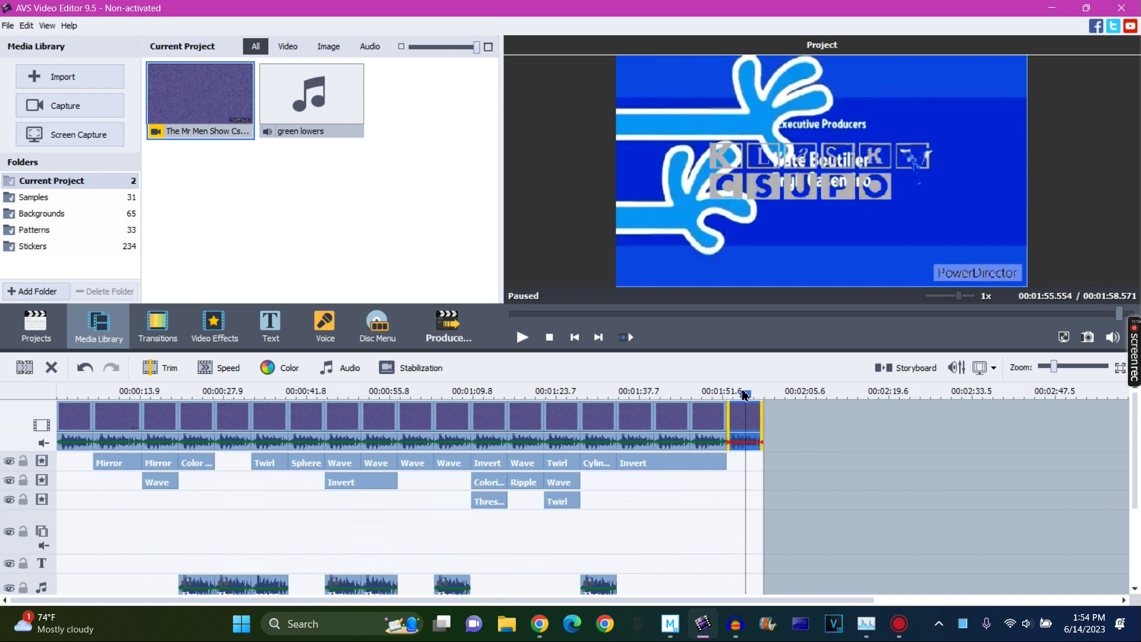
{"action": "left_click_drag", "start_coordinate": [746, 394], "coordinate": [728, 393]}
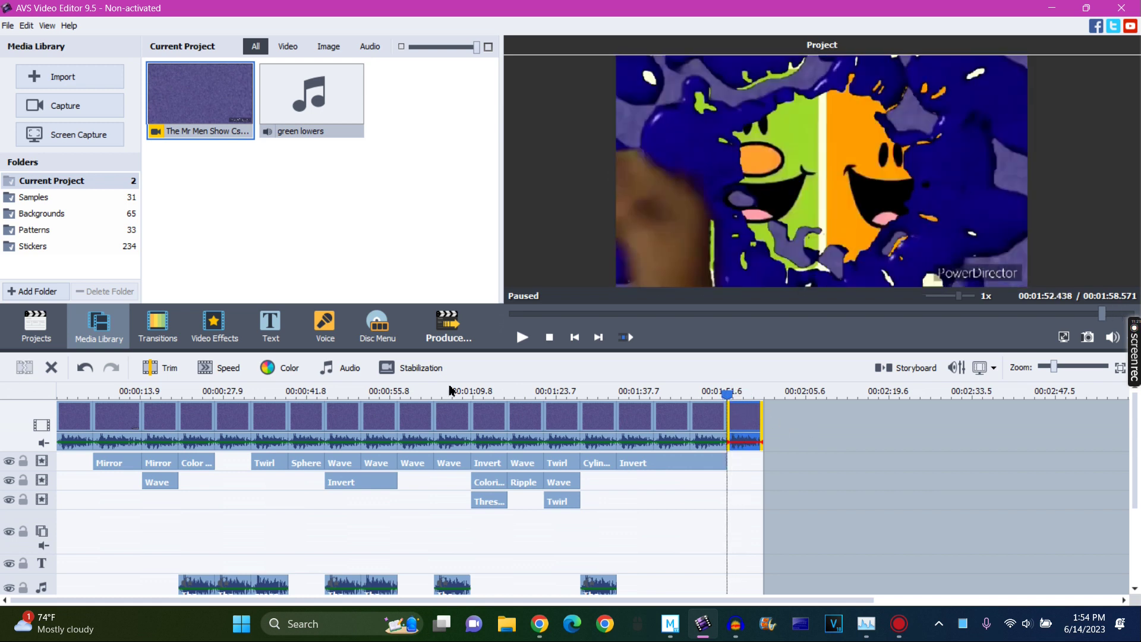
Add a Wave effect over the last clip and trim it to the clip's end
{"action": "left_click", "coordinate": [199, 334]}
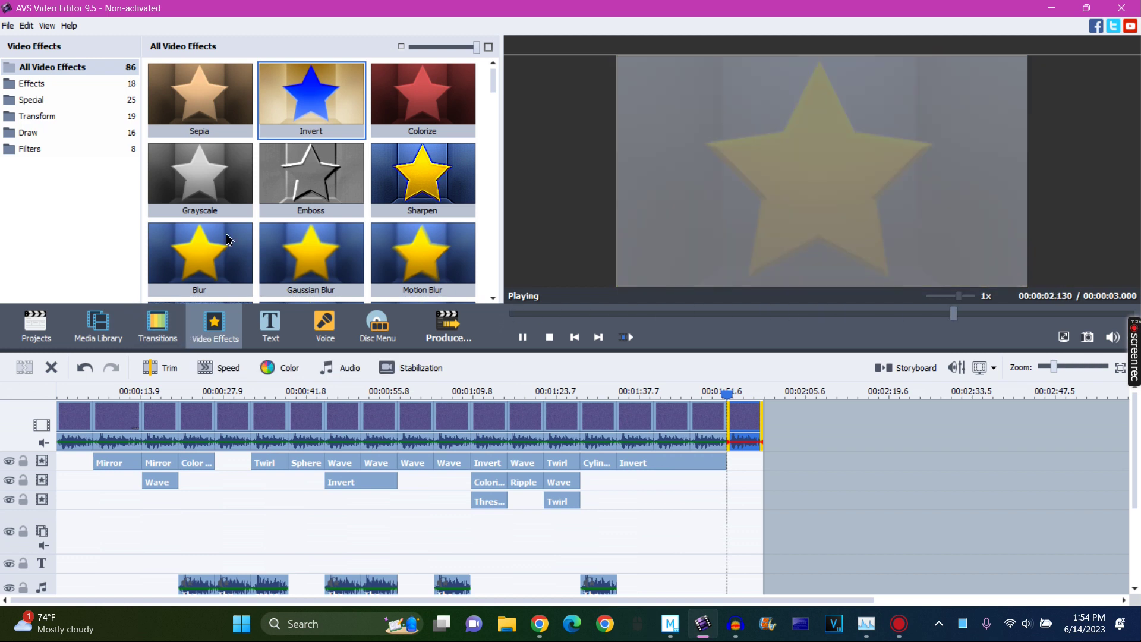
{"action": "scroll", "coordinate": [286, 183], "scroll_direction": "down", "scroll_amount": 10}
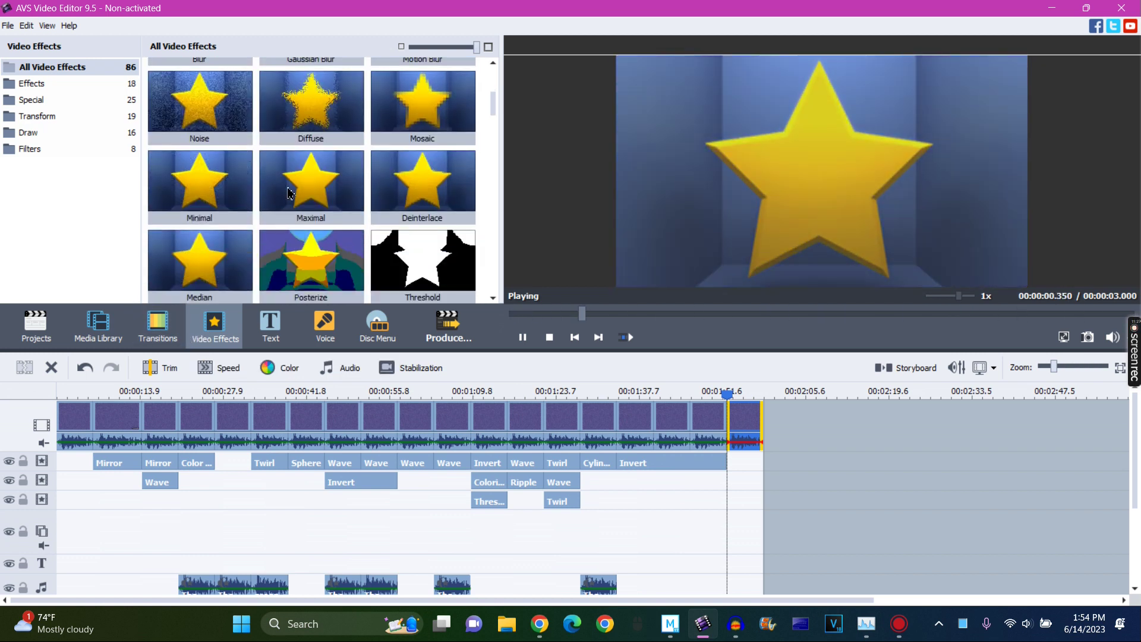
{"action": "scroll", "coordinate": [285, 182], "scroll_direction": "down", "scroll_amount": 6}
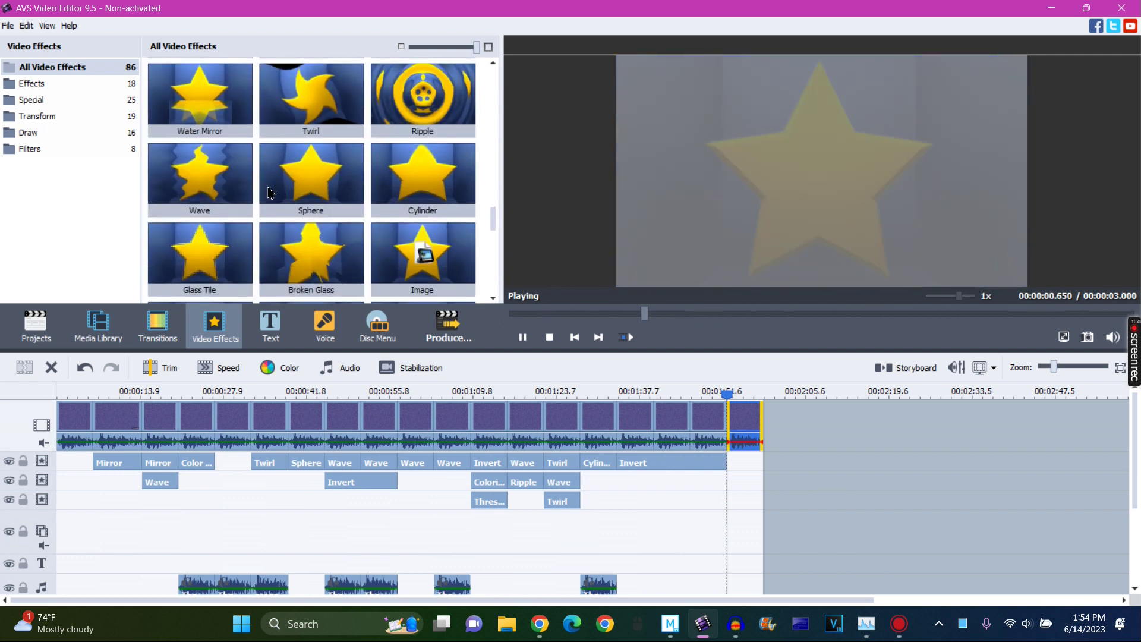
{"action": "scroll", "coordinate": [376, 193], "scroll_direction": "down", "scroll_amount": 5}
{"action": "scroll", "coordinate": [376, 193], "scroll_direction": "down", "scroll_amount": 3}
{"action": "scroll", "coordinate": [312, 203], "scroll_direction": "up", "scroll_amount": 4}
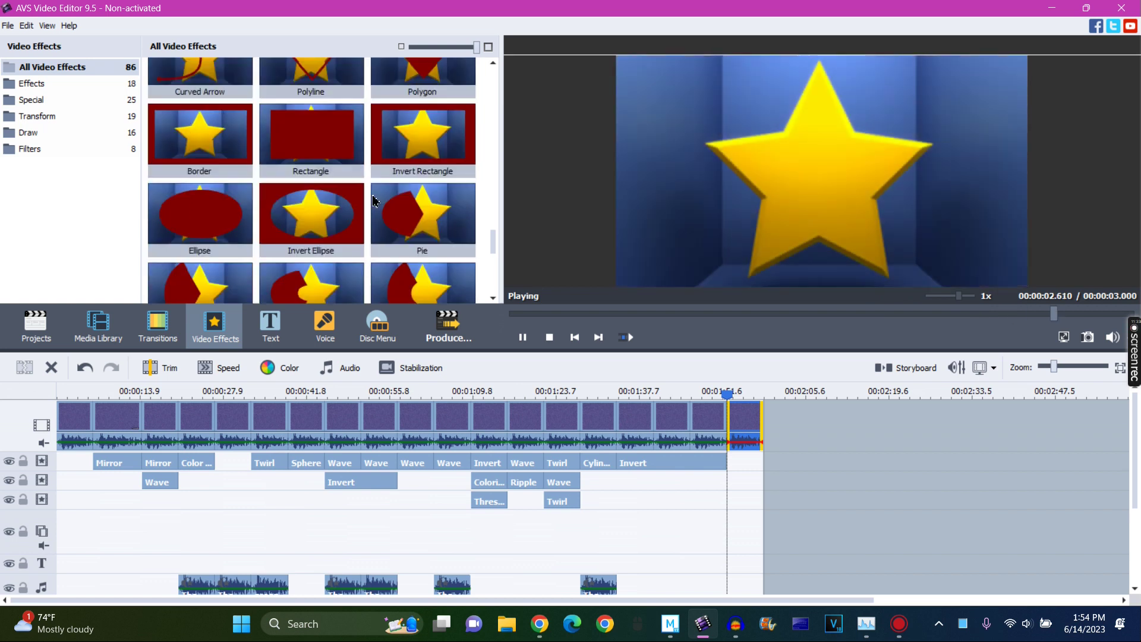
{"action": "scroll", "coordinate": [228, 199], "scroll_direction": "up", "scroll_amount": 4}
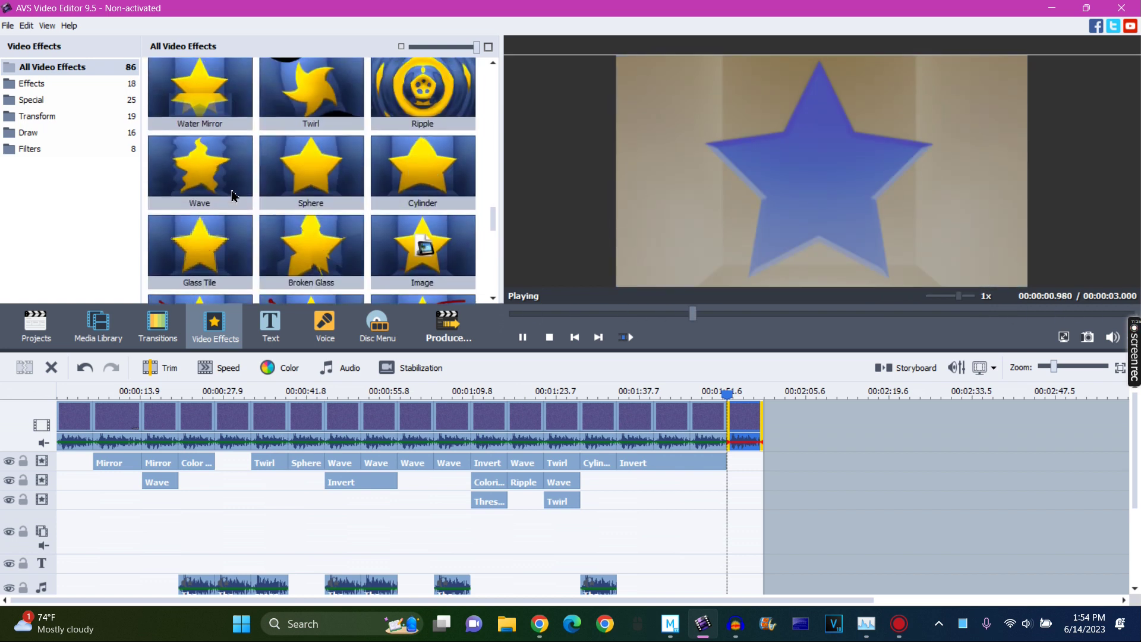
{"action": "left_click_drag", "start_coordinate": [228, 205], "coordinate": [734, 466]}
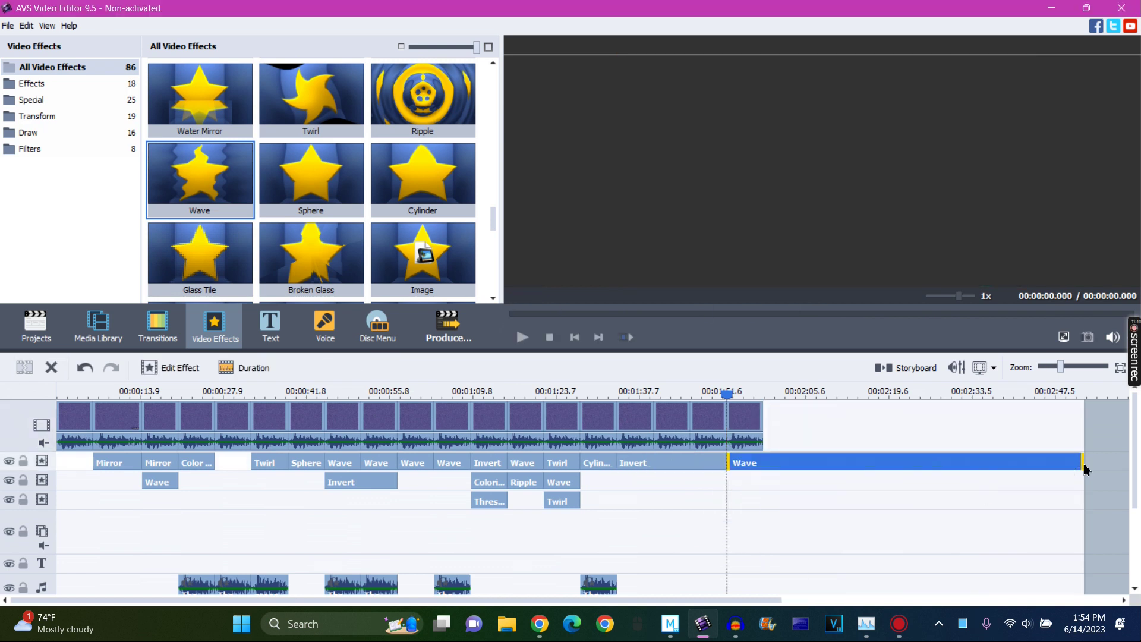
{"action": "left_click", "coordinate": [771, 467]}
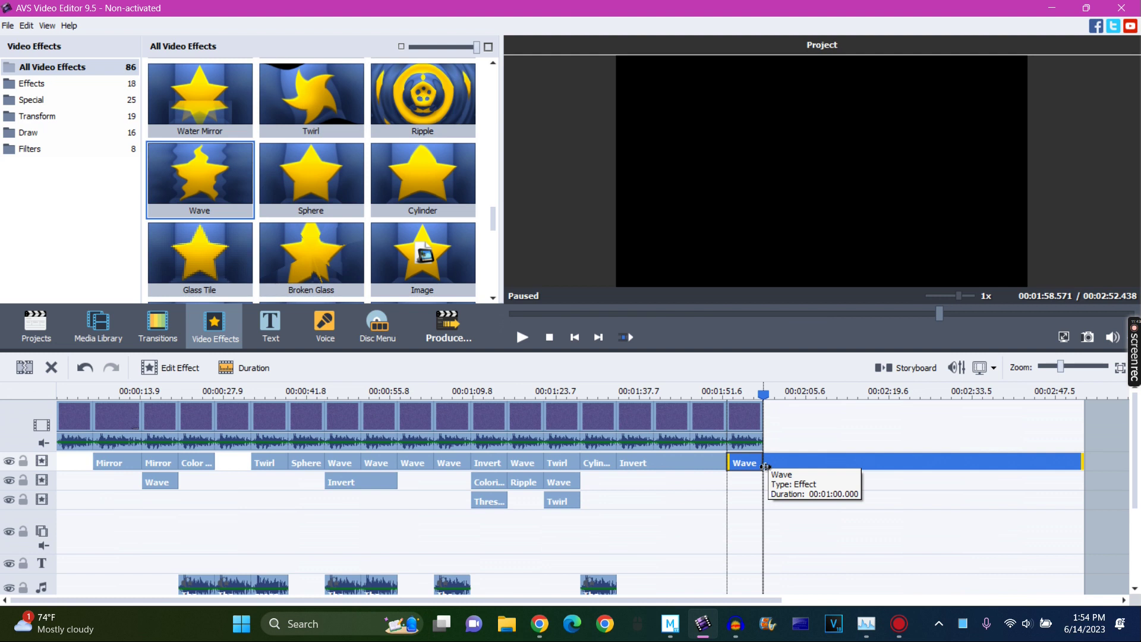
Move the new Wave effect to the second effects track and extend the Invert effect to the last clip's end
{"action": "left_click", "coordinate": [711, 467]}
{"action": "left_click", "coordinate": [732, 469]}
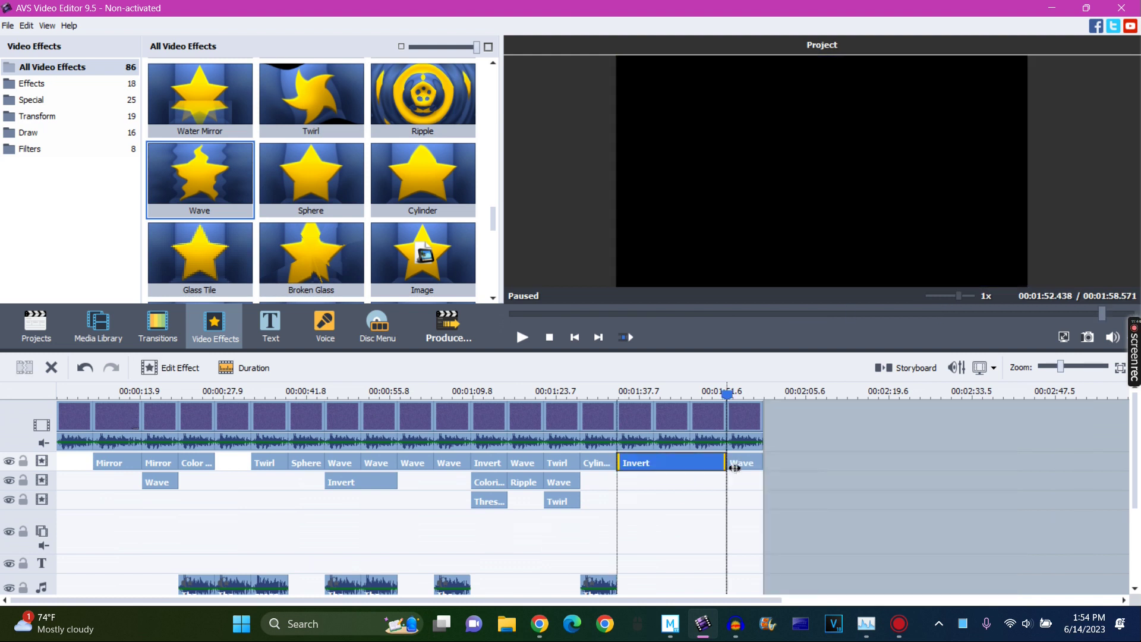
{"action": "left_click_drag", "start_coordinate": [745, 470], "coordinate": [763, 421]}
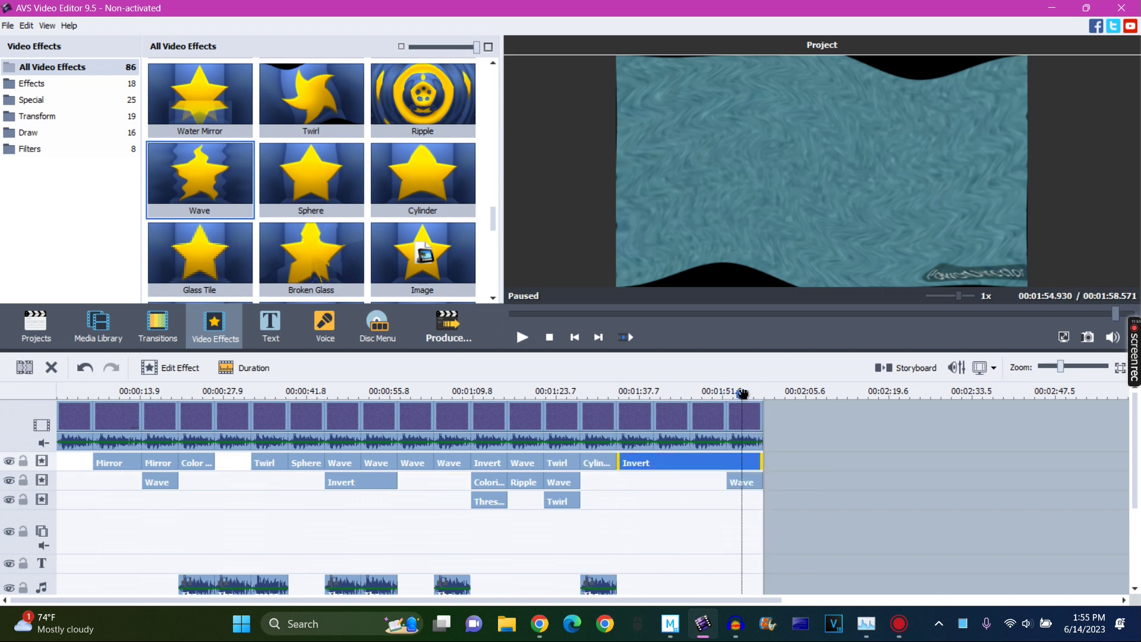
Set the last clip's color correction Hue to 180 and preview a frame partway through the clip
{"action": "left_click", "coordinate": [748, 411]}
{"action": "left_click", "coordinate": [301, 367]}
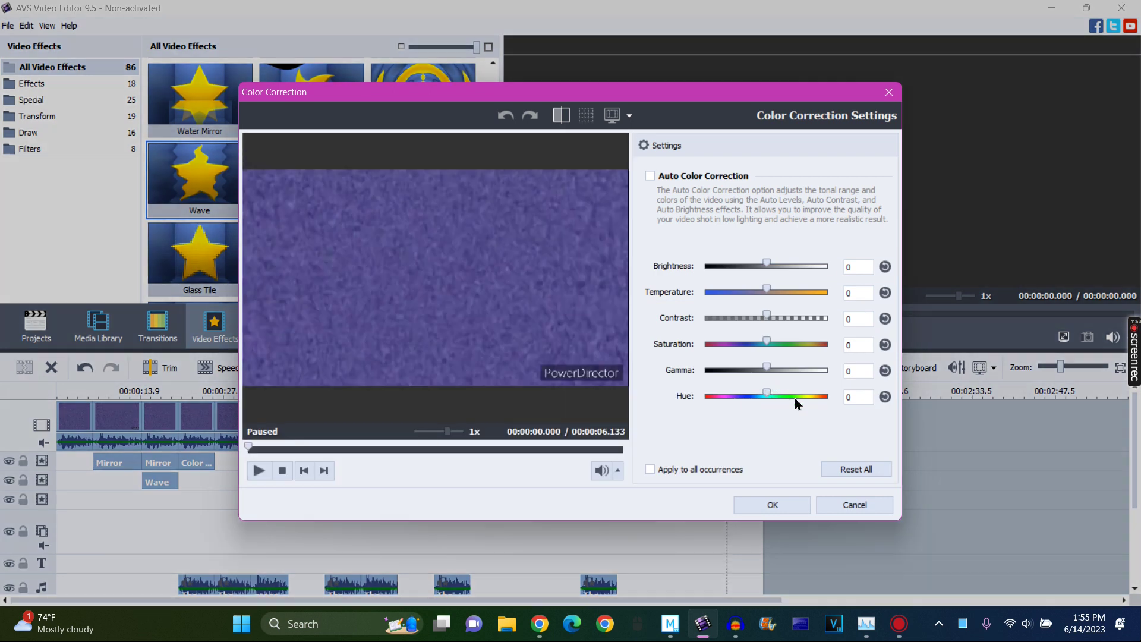
{"action": "key", "text": "End"}
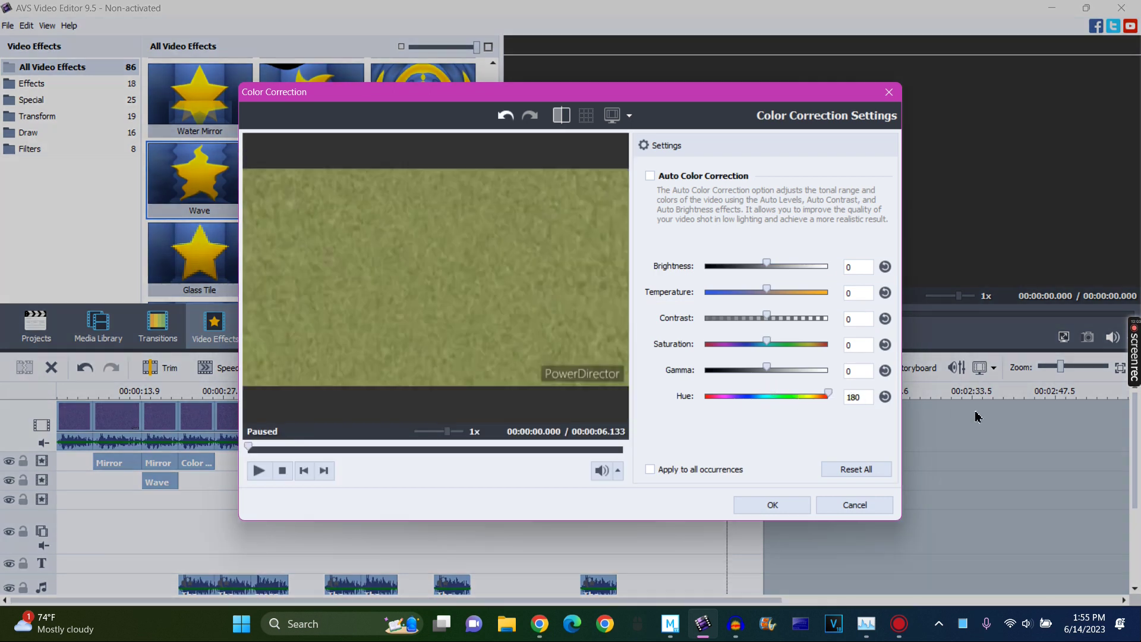
{"action": "left_click", "coordinate": [768, 503]}
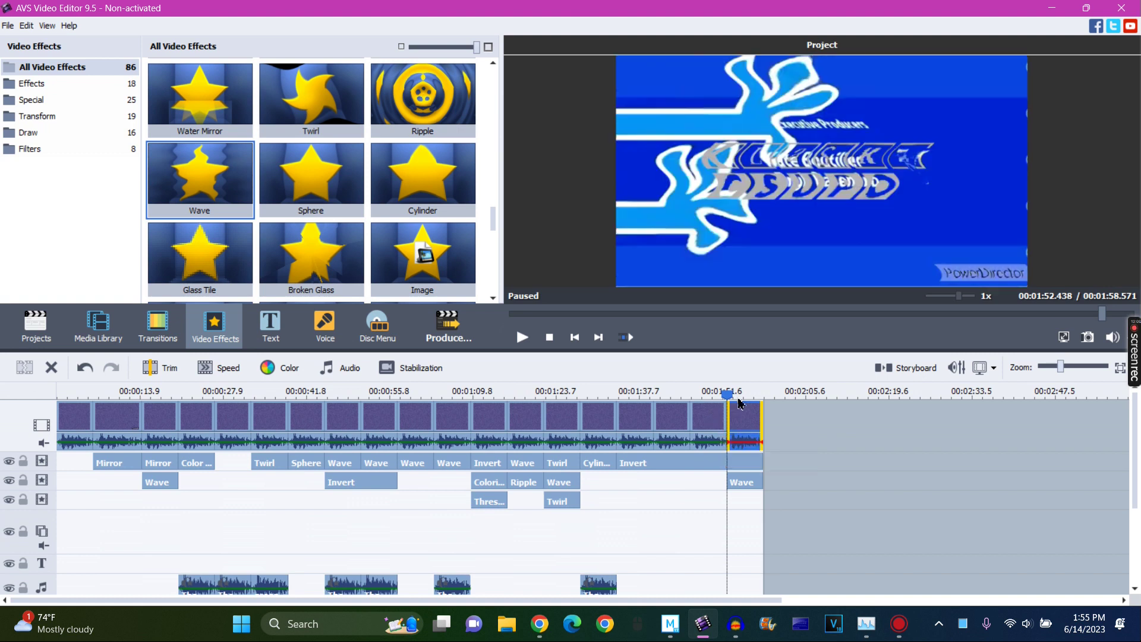
{"action": "left_click_drag", "start_coordinate": [727, 395], "coordinate": [742, 395]}
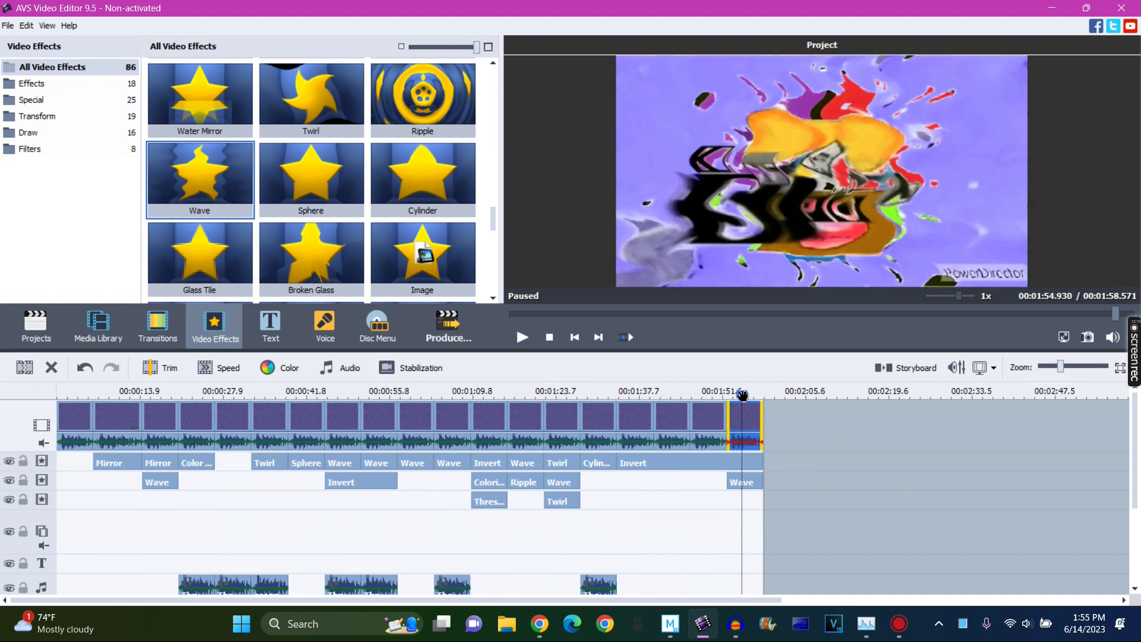
Apply the Alto preset of Pitch Shift to the last clip's audio
{"action": "left_click", "coordinate": [329, 369]}
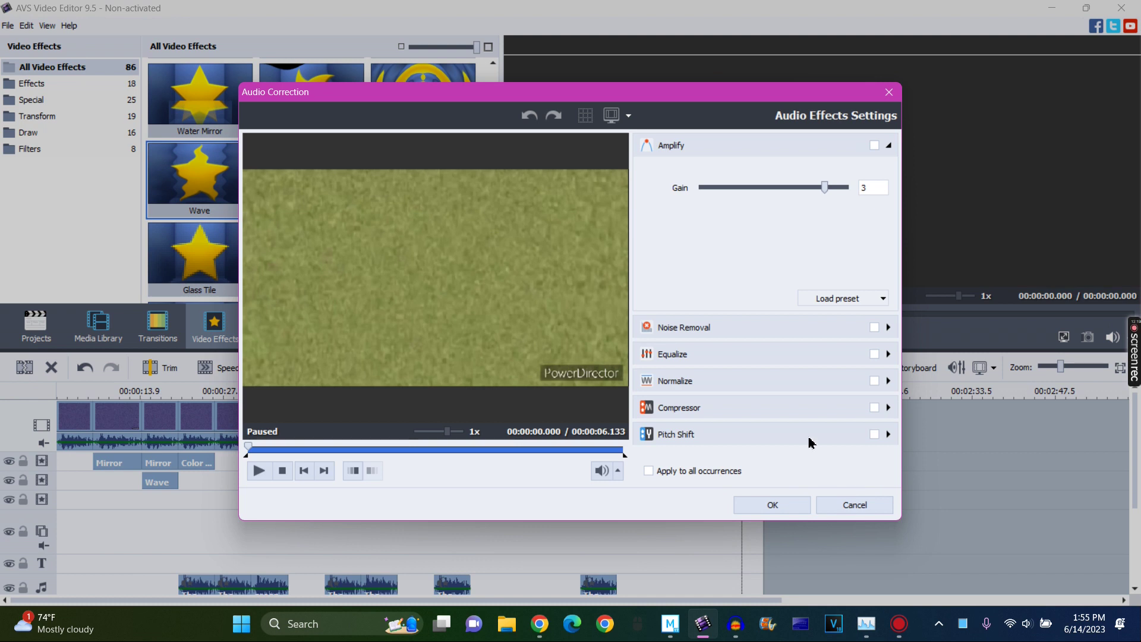
{"action": "left_click", "coordinate": [810, 440]}
{"action": "left_click", "coordinate": [847, 432]}
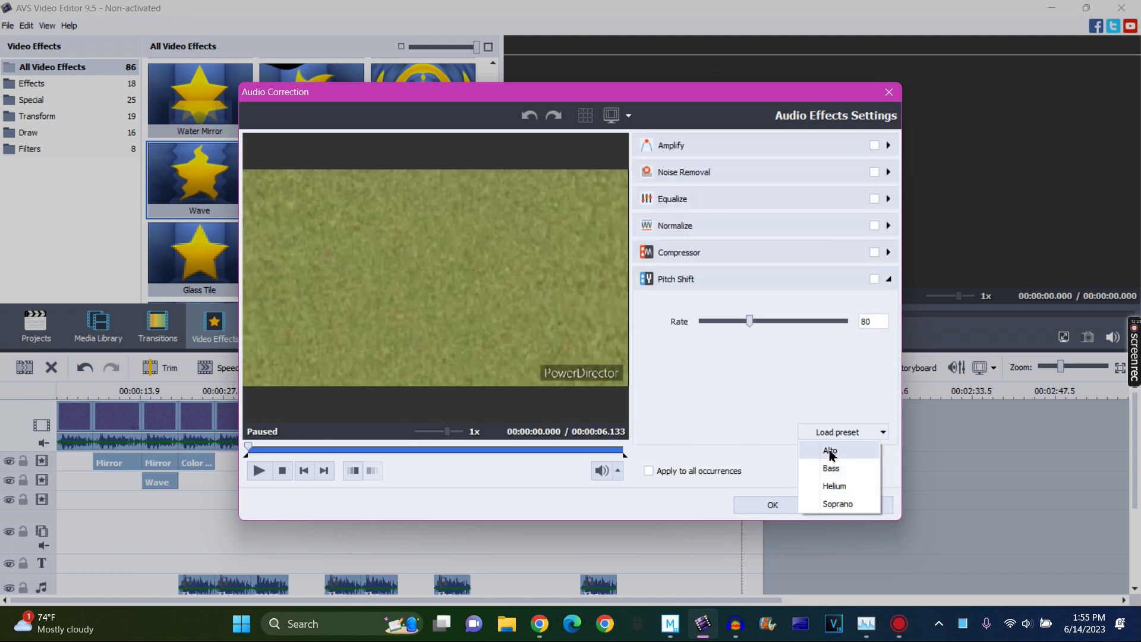
{"action": "left_click", "coordinate": [831, 452]}
{"action": "left_click", "coordinate": [769, 511]}
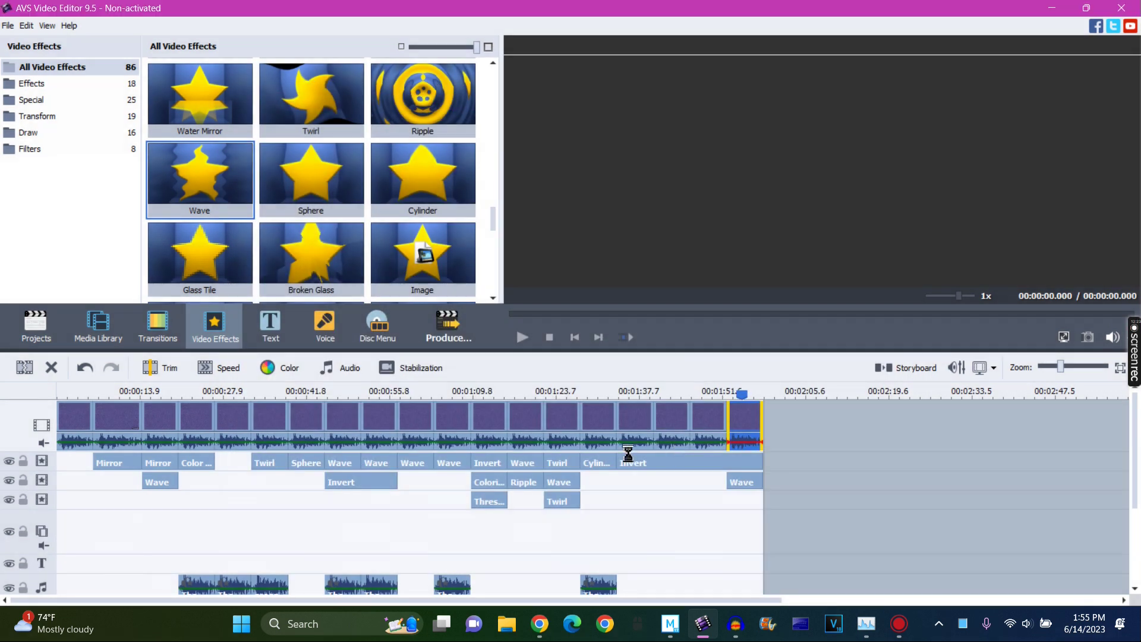
Add The Mr Men Show Csupo to the audio mix at the last clip's start and accept its Pitch Shift settings
{"action": "left_click", "coordinate": [726, 404]}
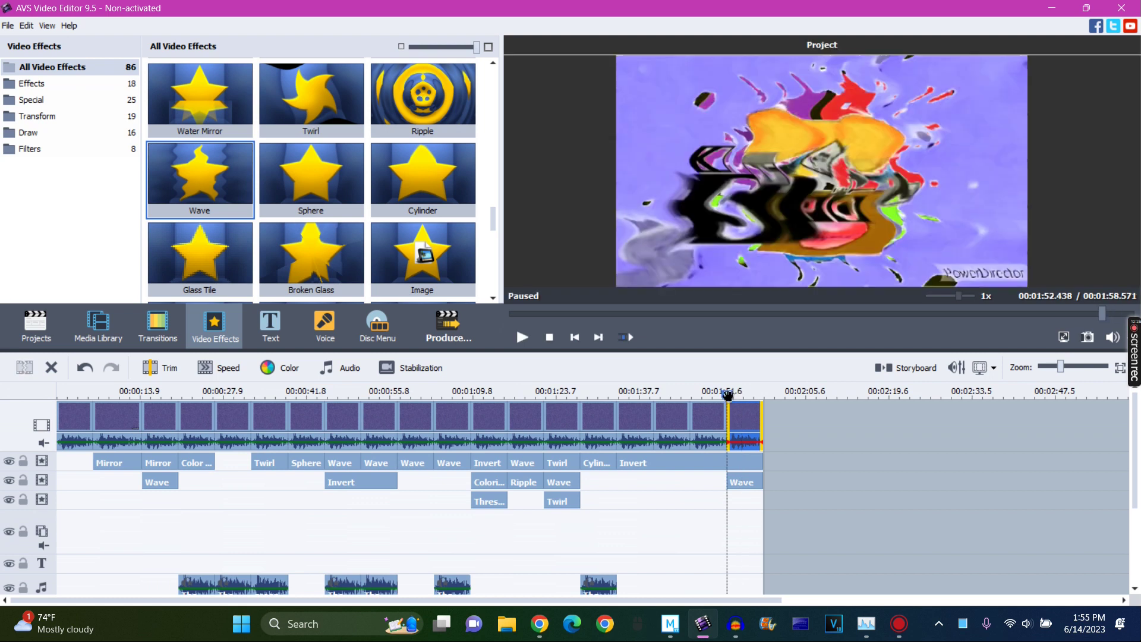
{"action": "left_click", "coordinate": [93, 339]}
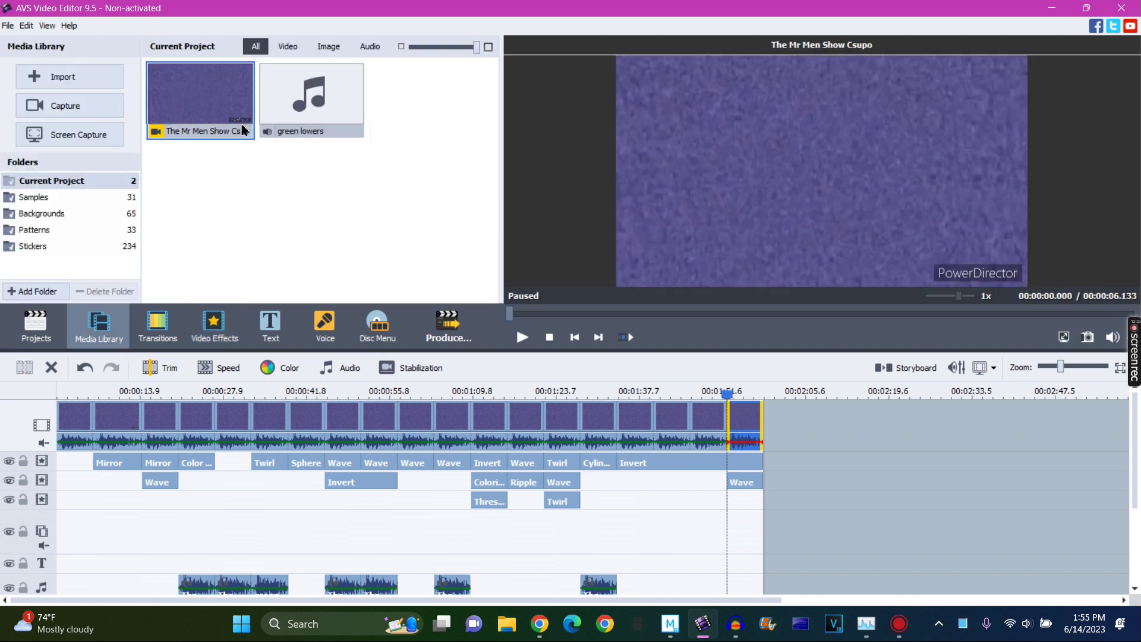
{"action": "right_click", "coordinate": [235, 122]}
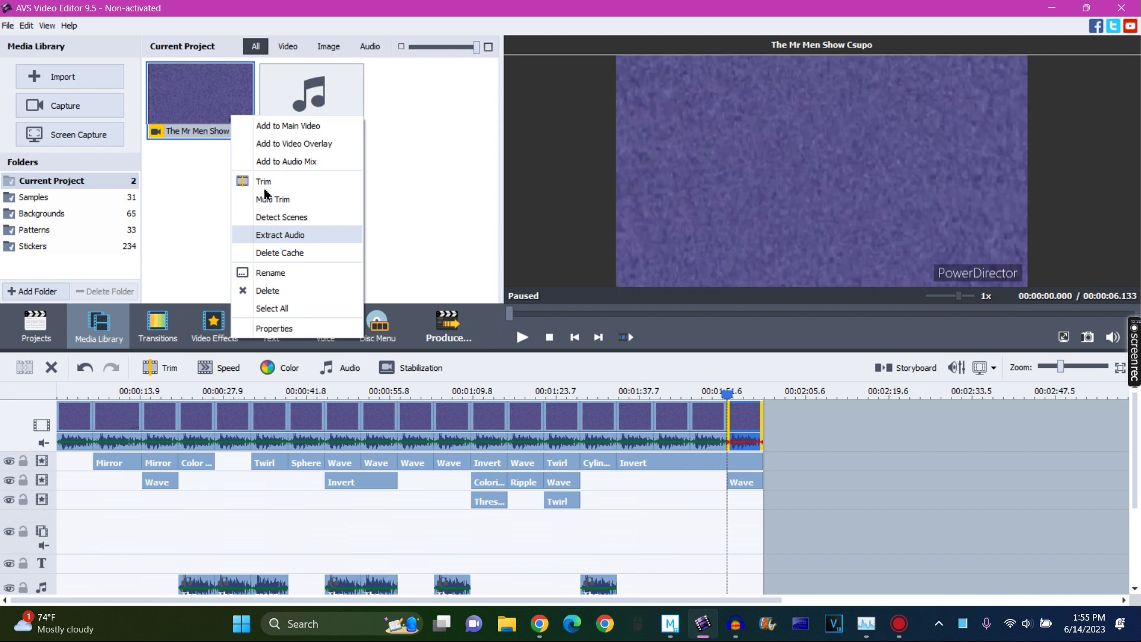
{"action": "left_click", "coordinate": [266, 161]}
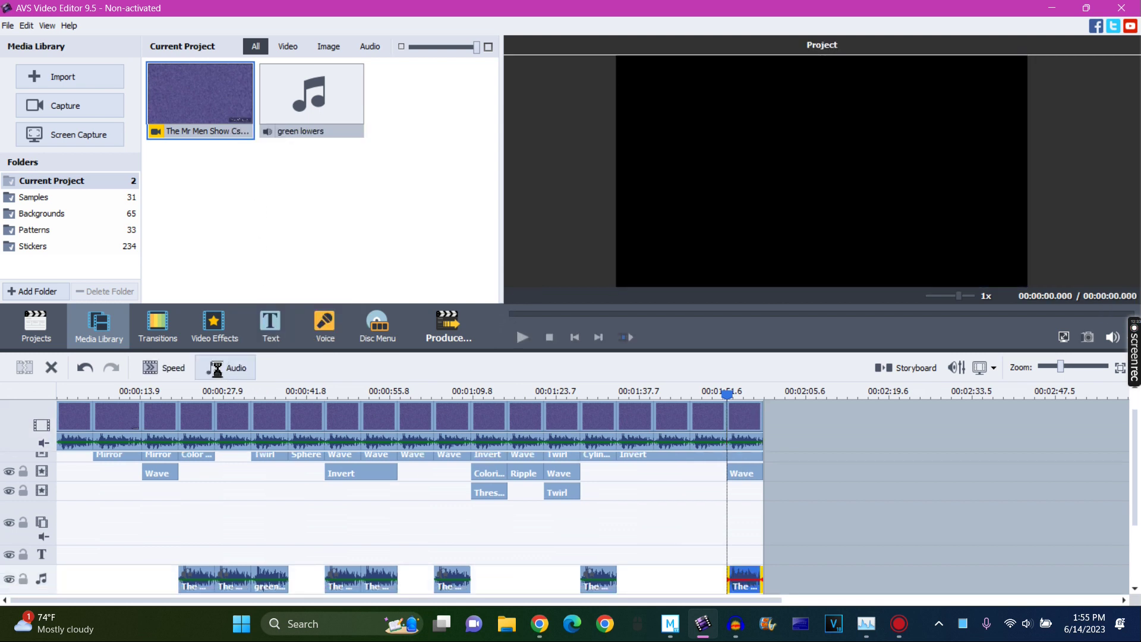
{"action": "left_click", "coordinate": [217, 369]}
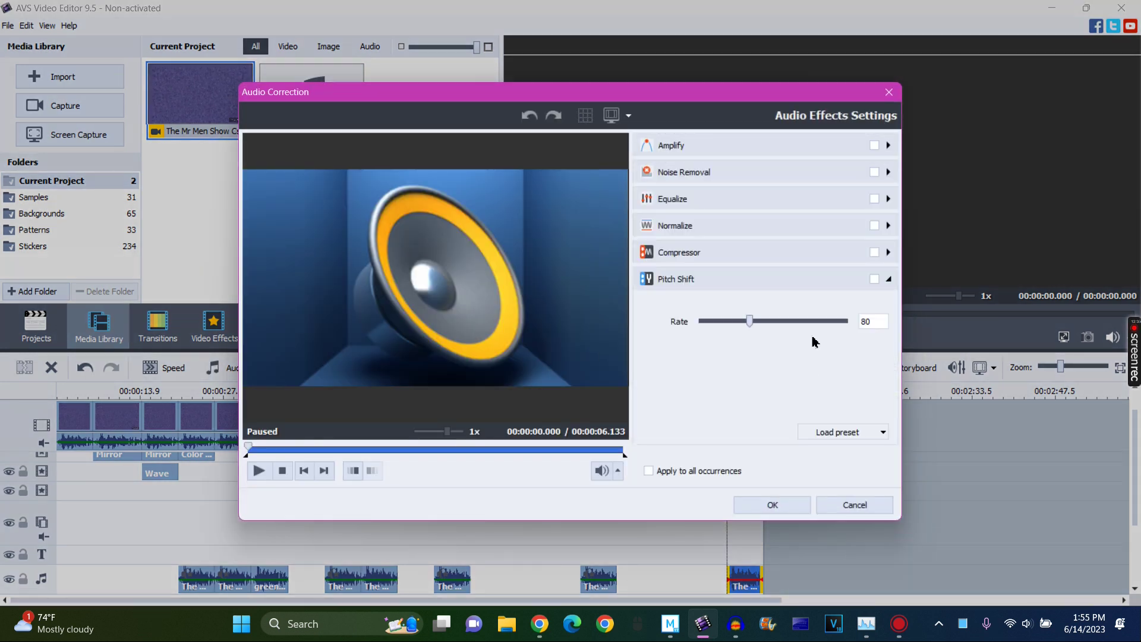
{"action": "left_click", "coordinate": [791, 503]}
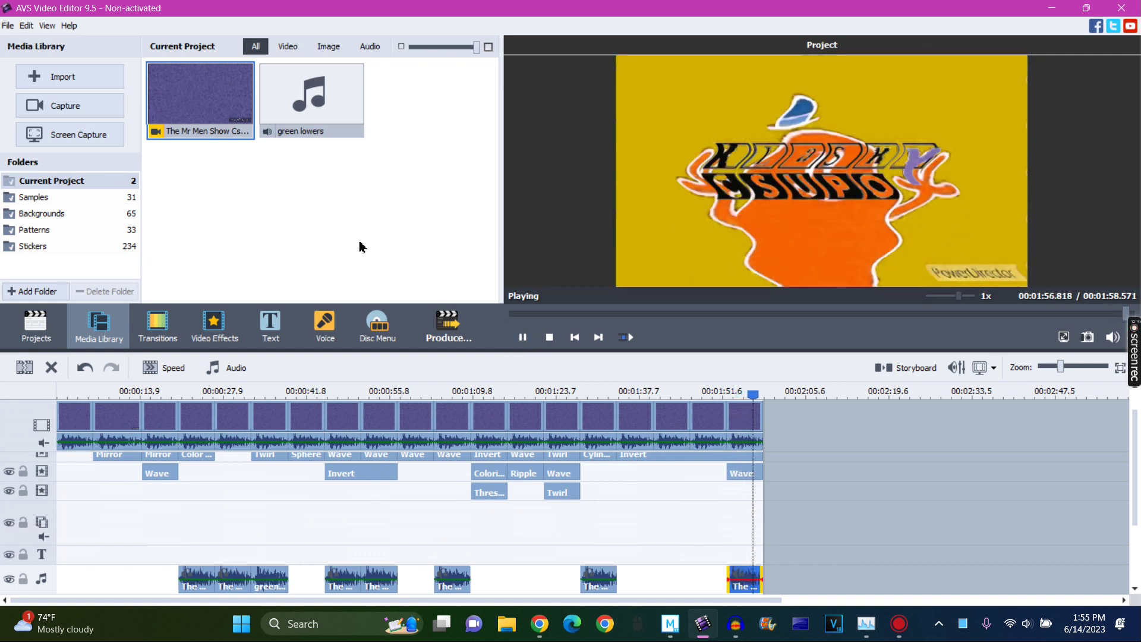
Append another The Mr Men Show Csupo clip to the main video and preview a frame partway through it
{"action": "left_click_drag", "start_coordinate": [203, 114], "coordinate": [777, 400]}
{"action": "left_click", "coordinate": [778, 395]}
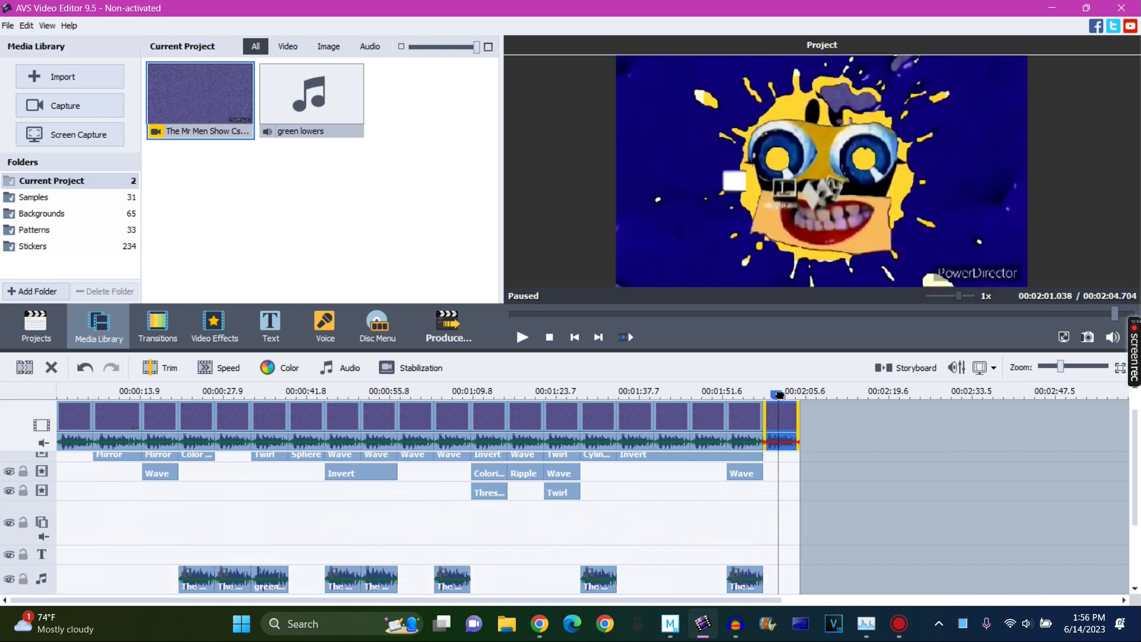
{"action": "left_click_drag", "start_coordinate": [780, 395], "coordinate": [781, 395]}
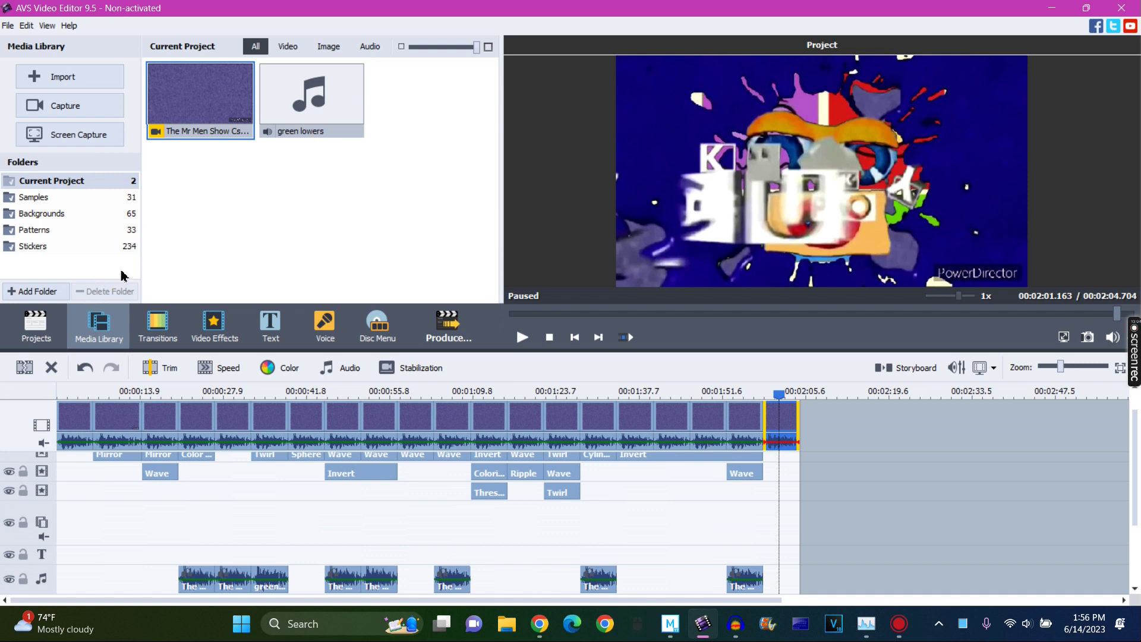
Add a Sphere effect over the newly appended clip, trim it to the clip's end and preview it
{"action": "left_click", "coordinate": [214, 324]}
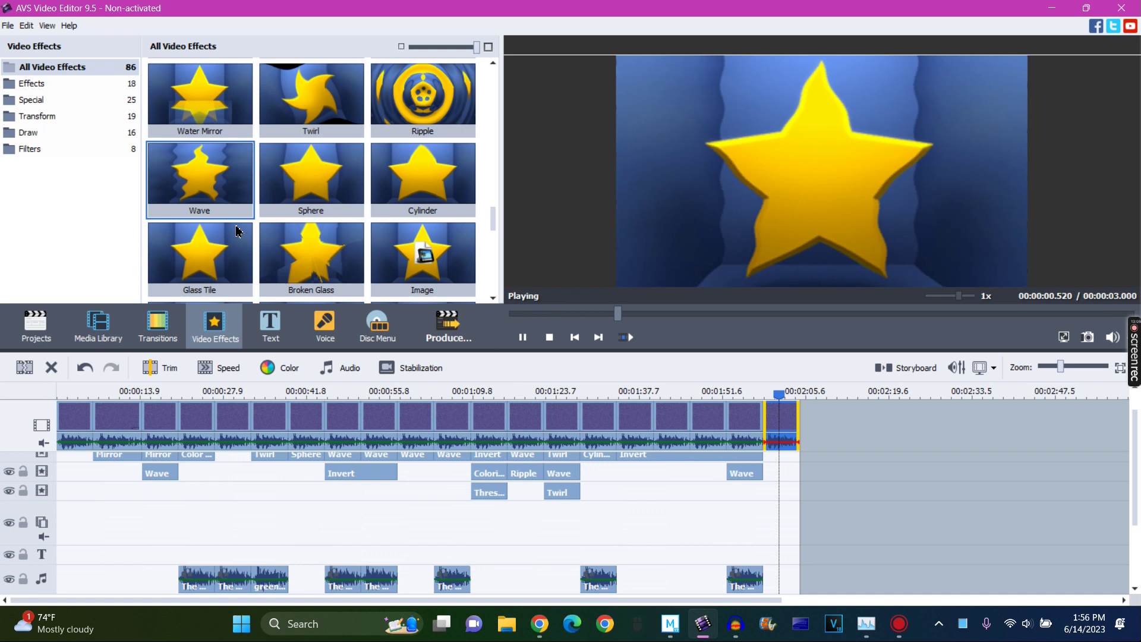
{"action": "left_click_drag", "start_coordinate": [319, 203], "coordinate": [858, 466]}
{"action": "left_click_drag", "start_coordinate": [1123, 467], "coordinate": [797, 484]}
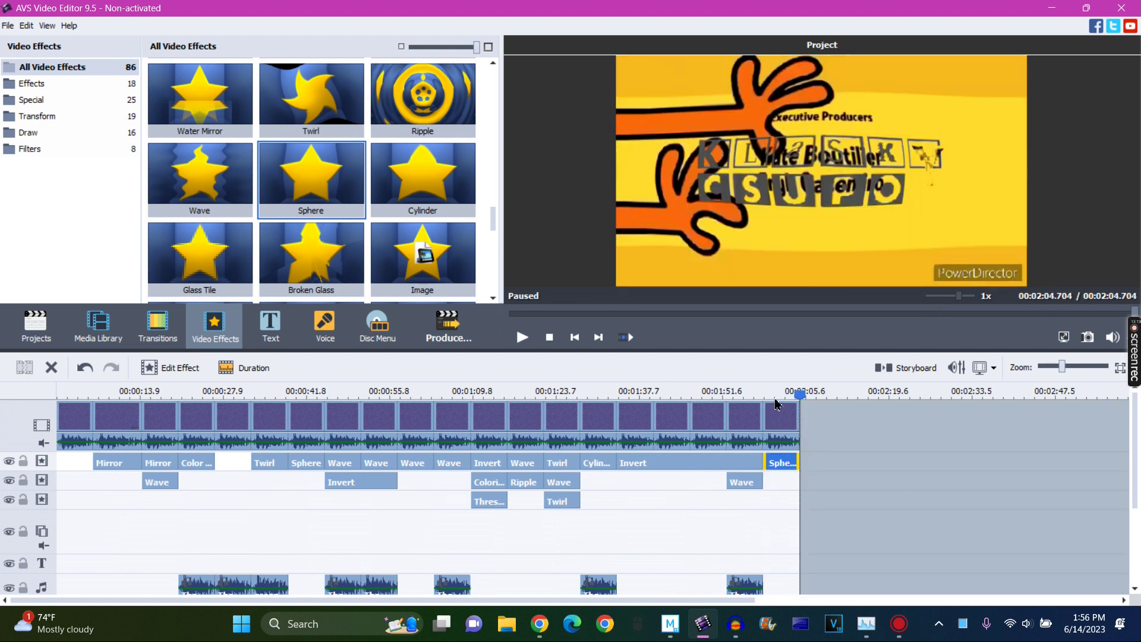
{"action": "left_click", "coordinate": [777, 403]}
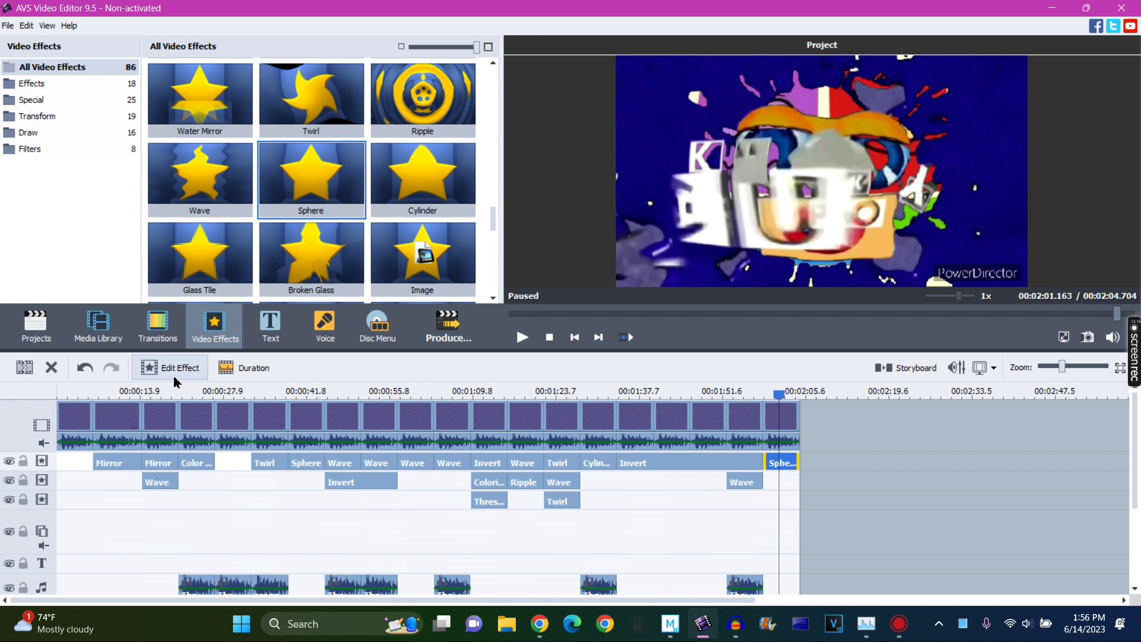
Set the Sphere effect's Degree to 3, checking it on a frame partway through the clip
{"action": "left_click", "coordinate": [176, 376]}
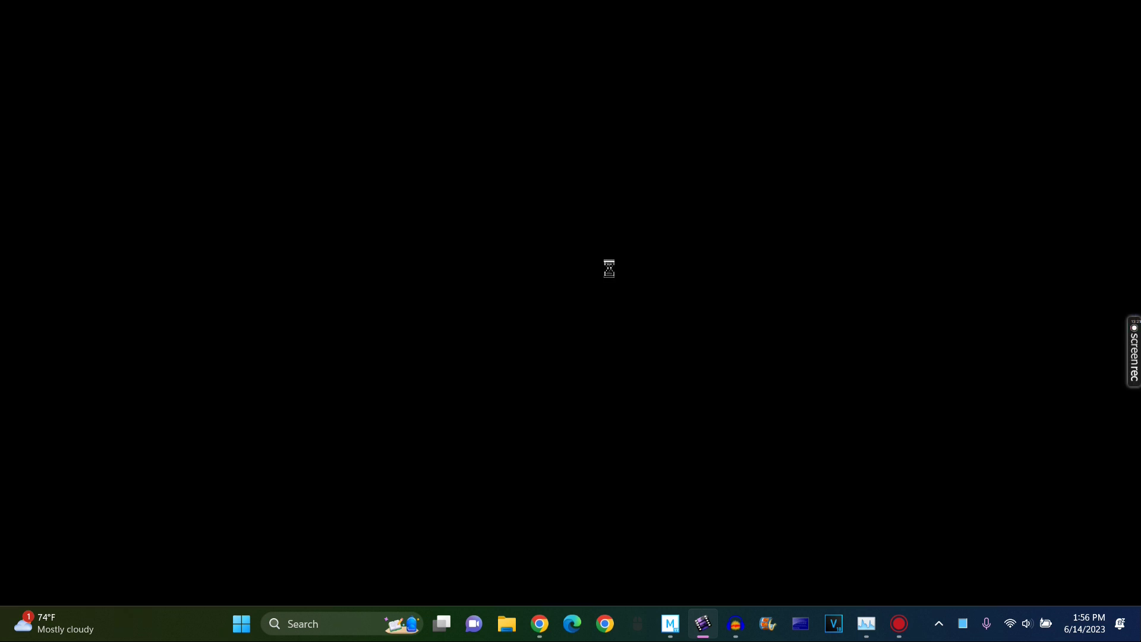
{"action": "left_click", "coordinate": [703, 629]}
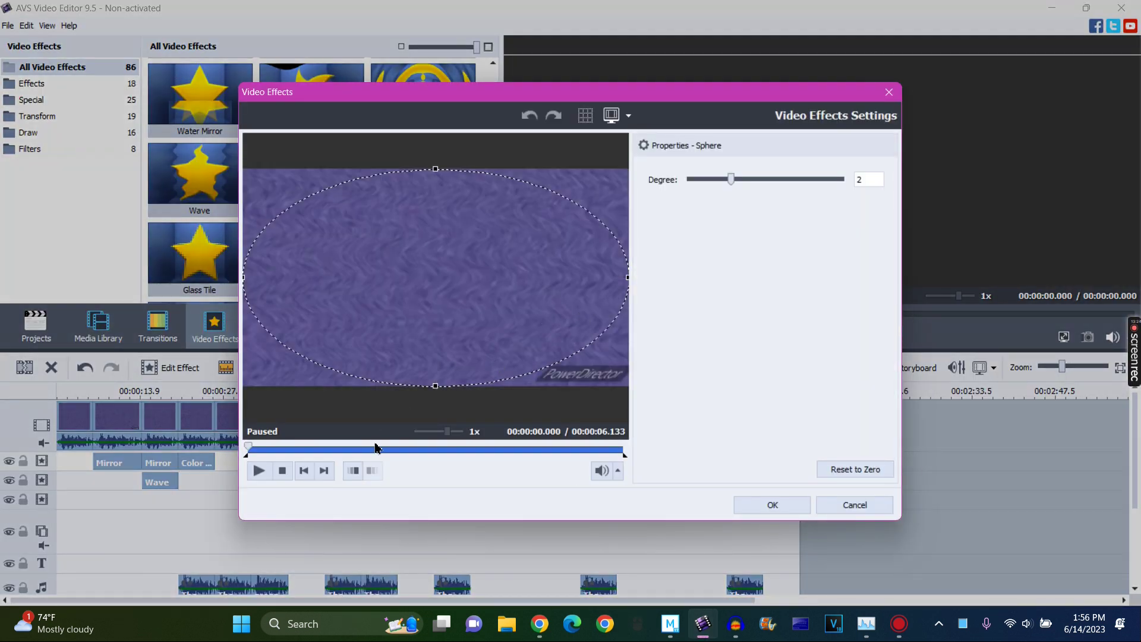
{"action": "left_click", "coordinate": [375, 449]}
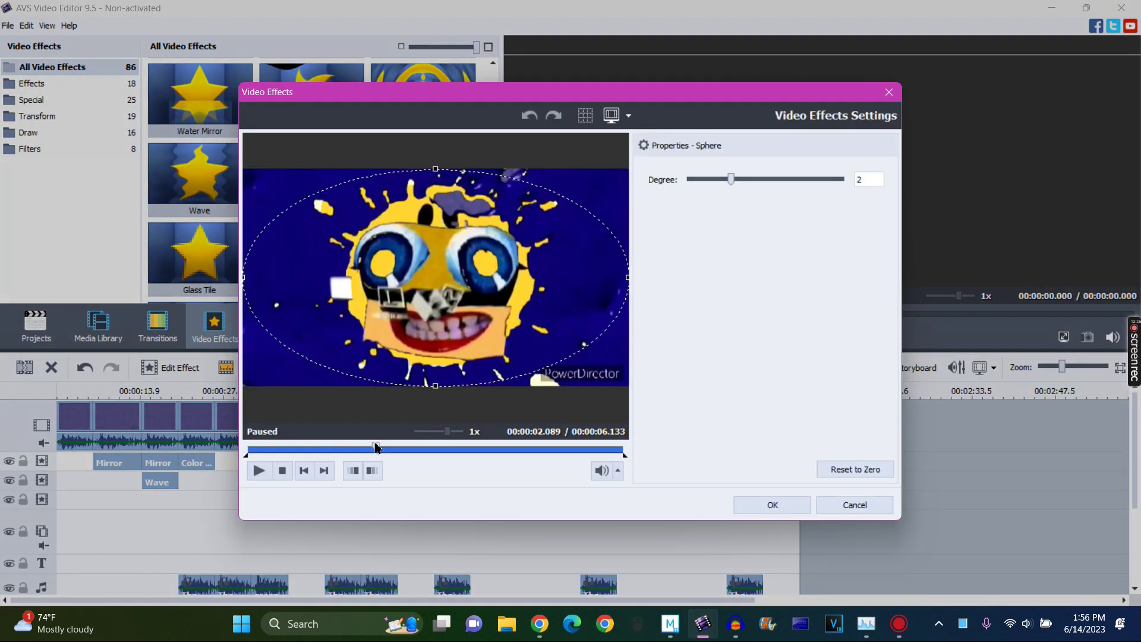
{"action": "left_click_drag", "start_coordinate": [736, 183], "coordinate": [759, 183]}
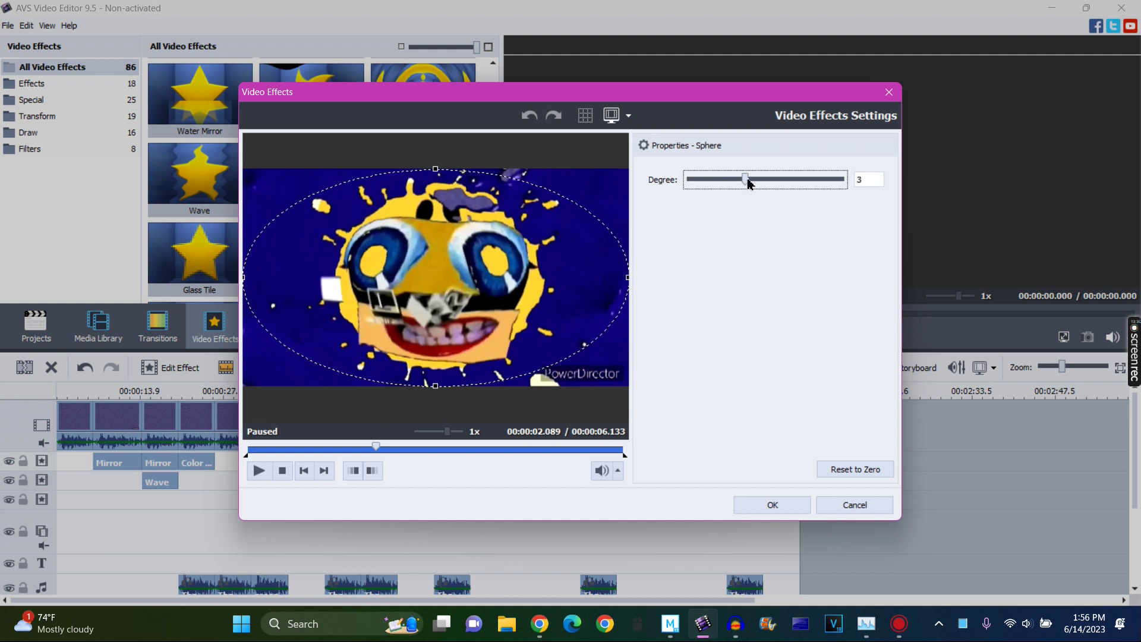
{"action": "left_click", "coordinate": [763, 506]}
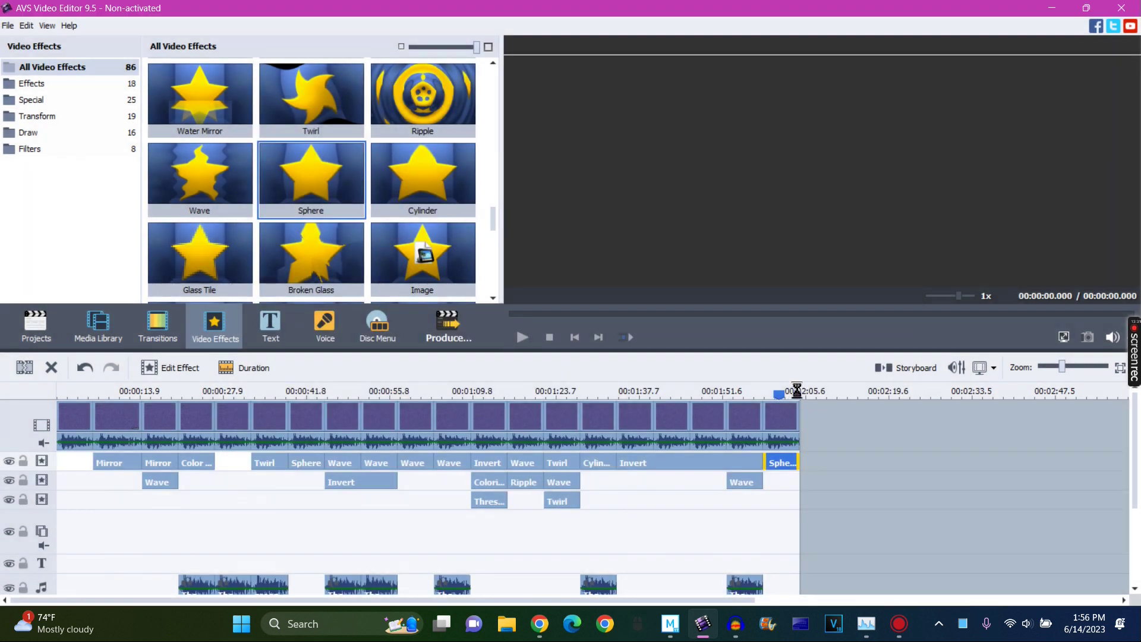
Add a Mirror effect on the second effects track at the last clip's start and trim it to the clip's end
{"action": "left_click_drag", "start_coordinate": [780, 394], "coordinate": [767, 396]}
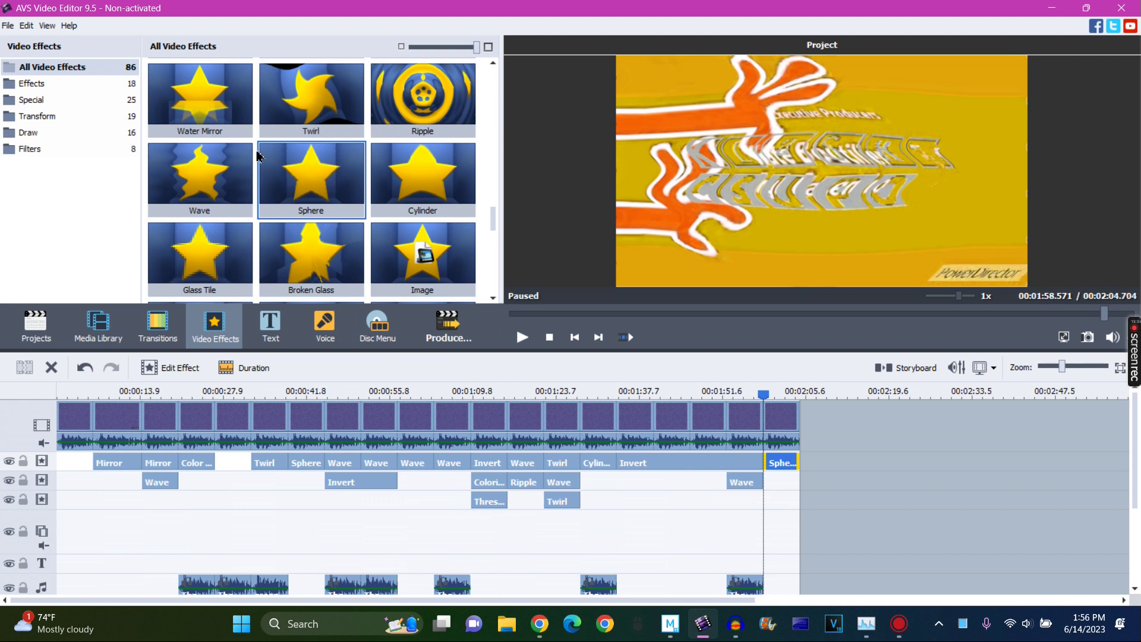
{"action": "scroll", "coordinate": [262, 158], "scroll_direction": "up", "scroll_amount": 3}
{"action": "left_click_drag", "start_coordinate": [395, 249], "coordinate": [856, 485]}
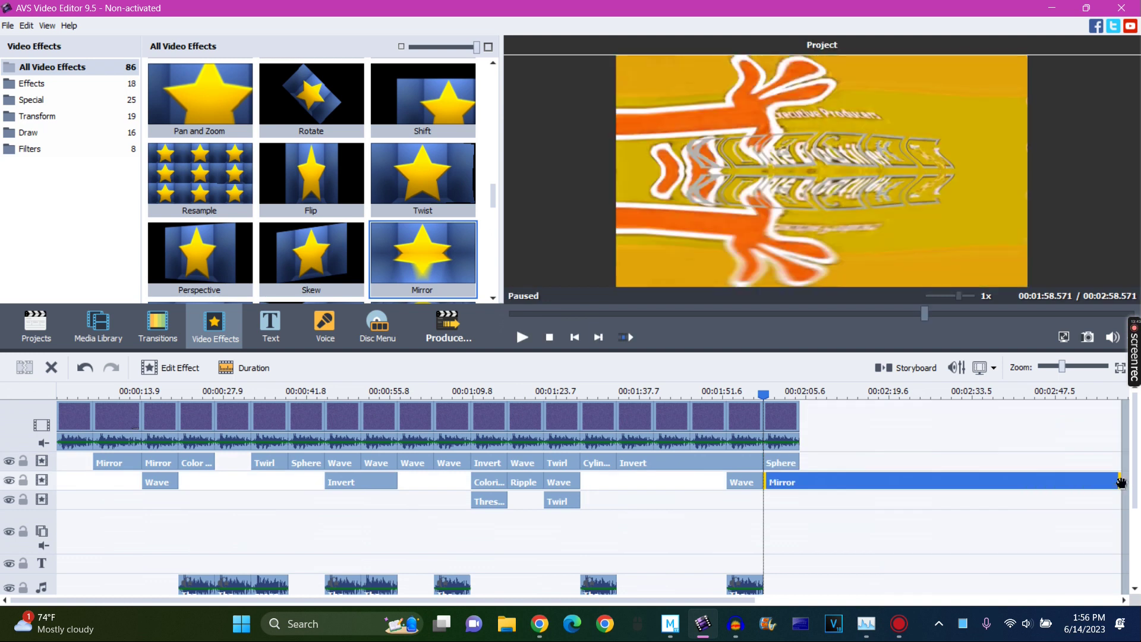
{"action": "left_click_drag", "start_coordinate": [1122, 483], "coordinate": [798, 484]}
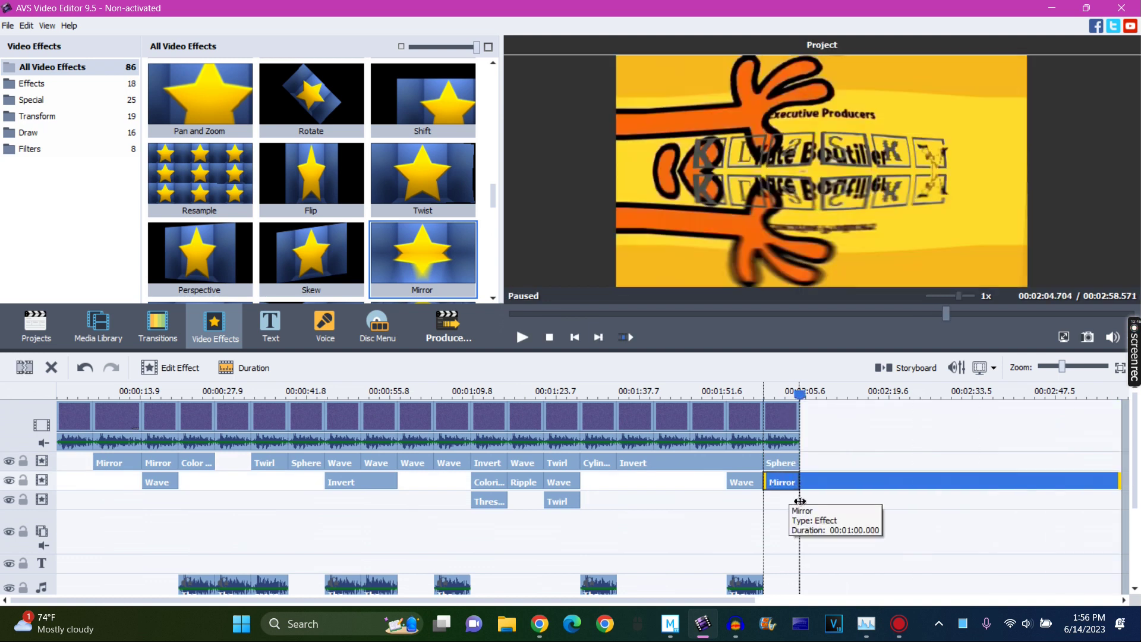
Set the type of the second-track Mirror effect over the last clip to Top, previewing a frame partway through the clip
{"action": "left_click", "coordinate": [777, 404]}
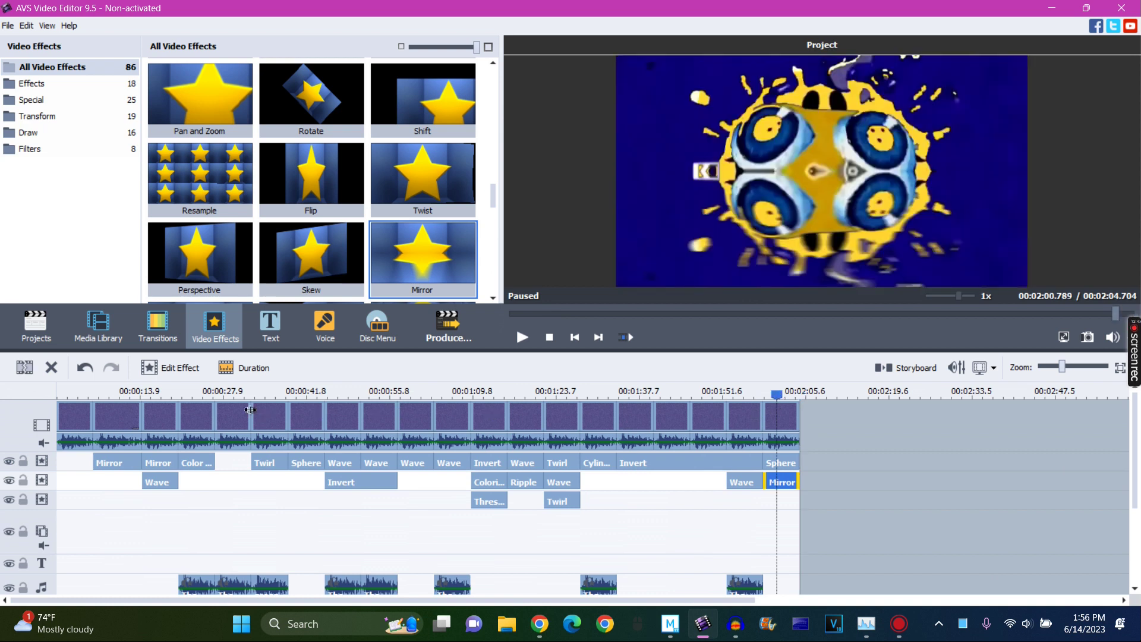
{"action": "left_click", "coordinate": [194, 371]}
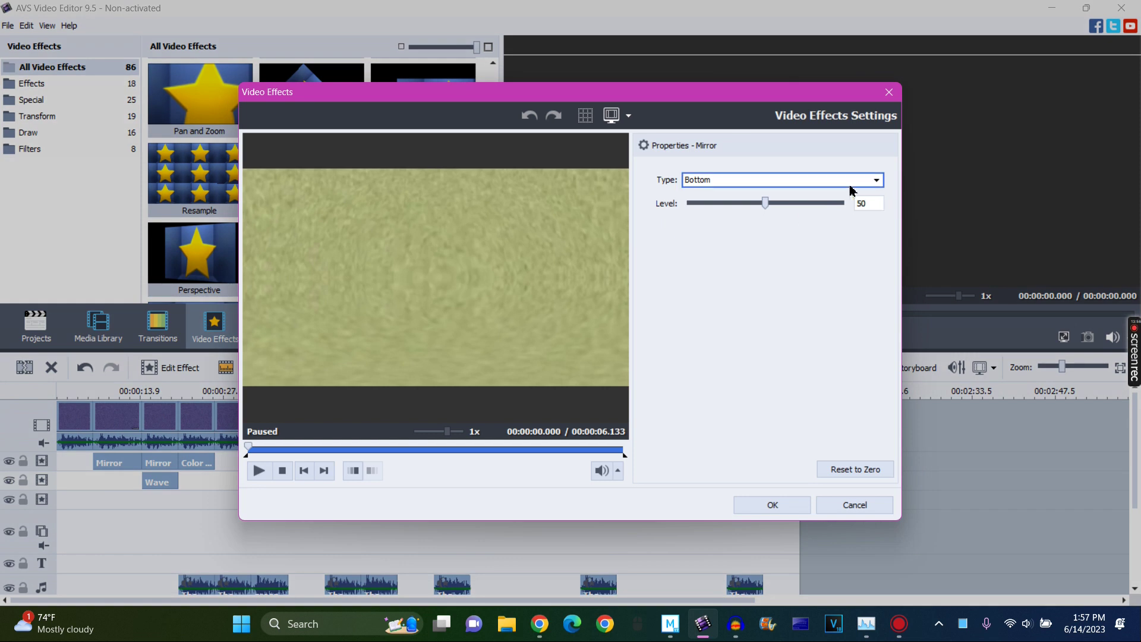
{"action": "left_click", "coordinate": [853, 182]}
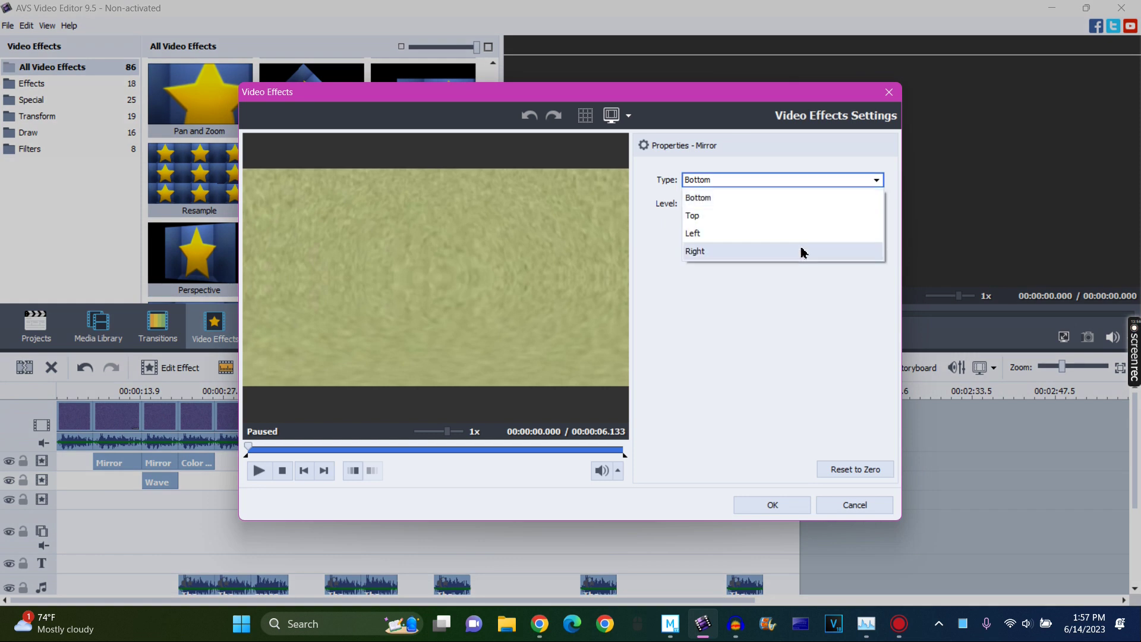
{"action": "left_click", "coordinate": [746, 215]}
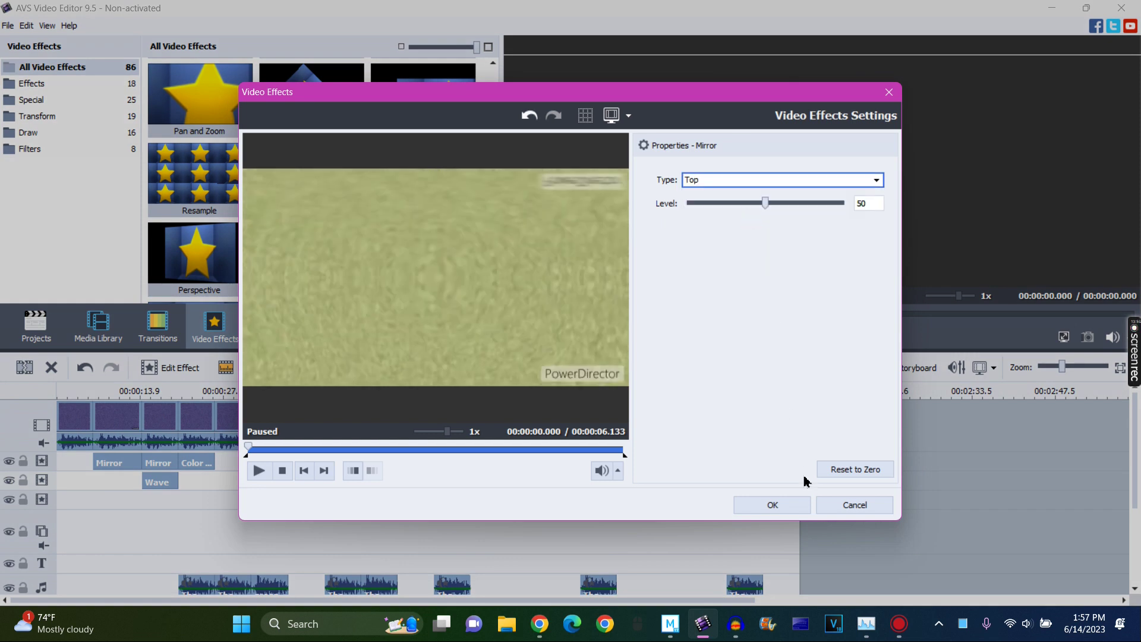
{"action": "left_click", "coordinate": [791, 505]}
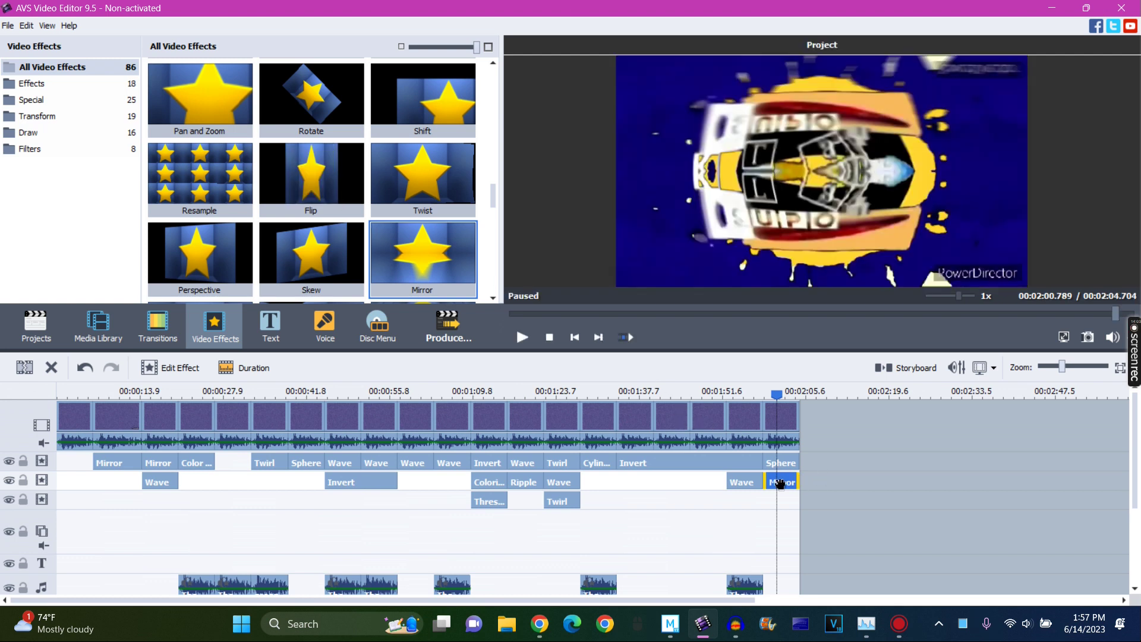
Duplicate the last clip's Mirror effect onto the third effects track and set the copy's type to Left
{"action": "right_click", "coordinate": [780, 482]}
{"action": "left_click", "coordinate": [815, 565]}
{"action": "left_click_drag", "start_coordinate": [821, 483], "coordinate": [782, 501]}
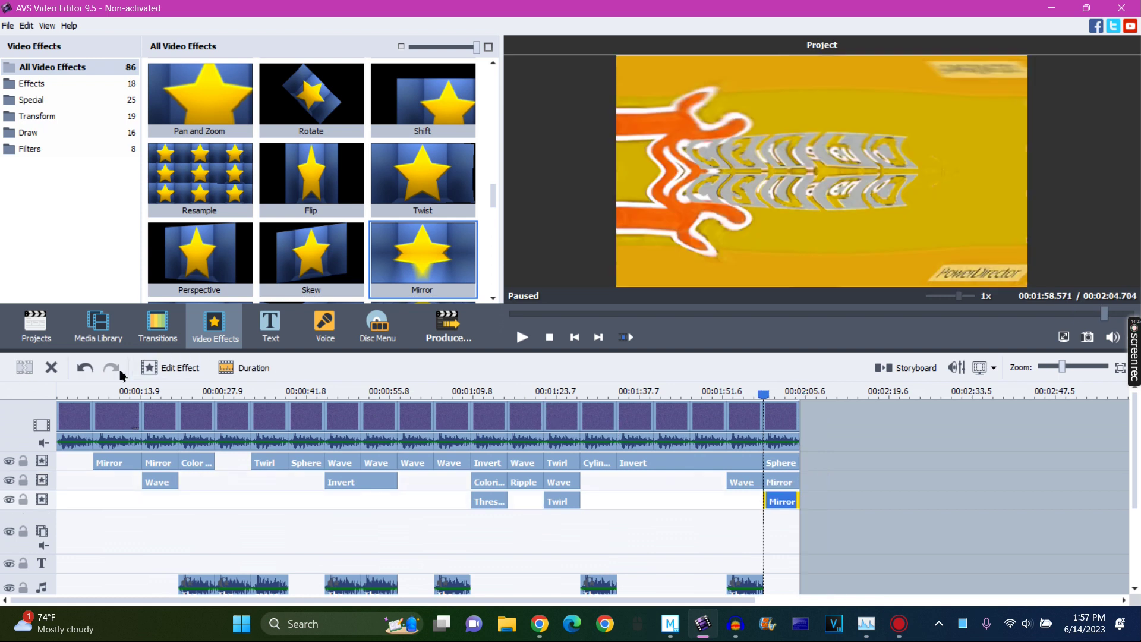
{"action": "left_click", "coordinate": [185, 365]}
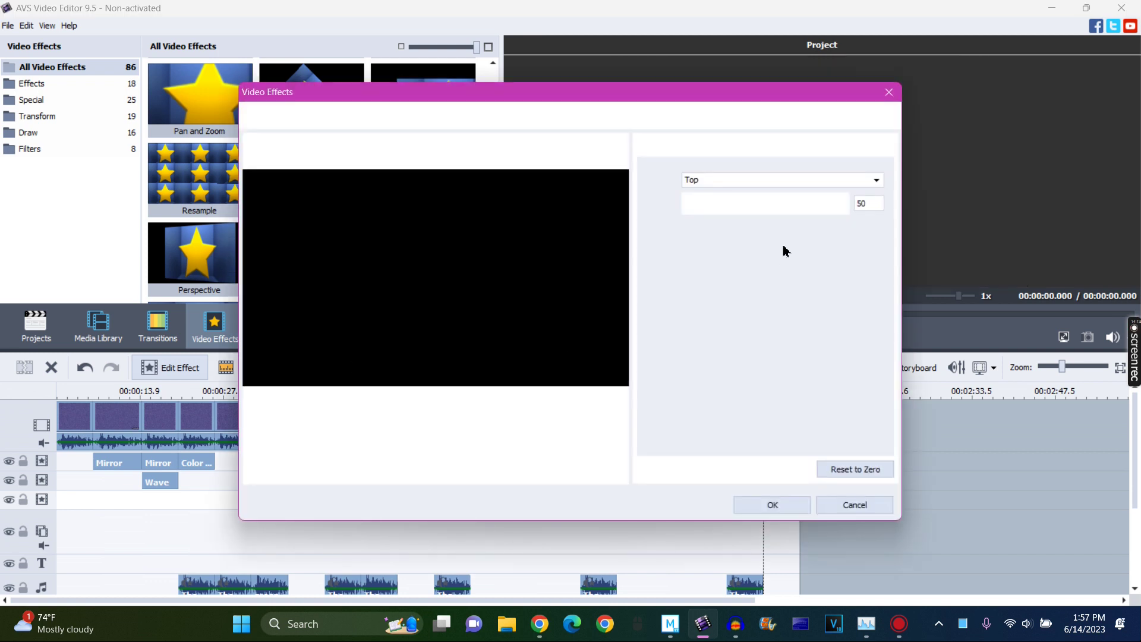
{"action": "left_click", "coordinate": [783, 180]}
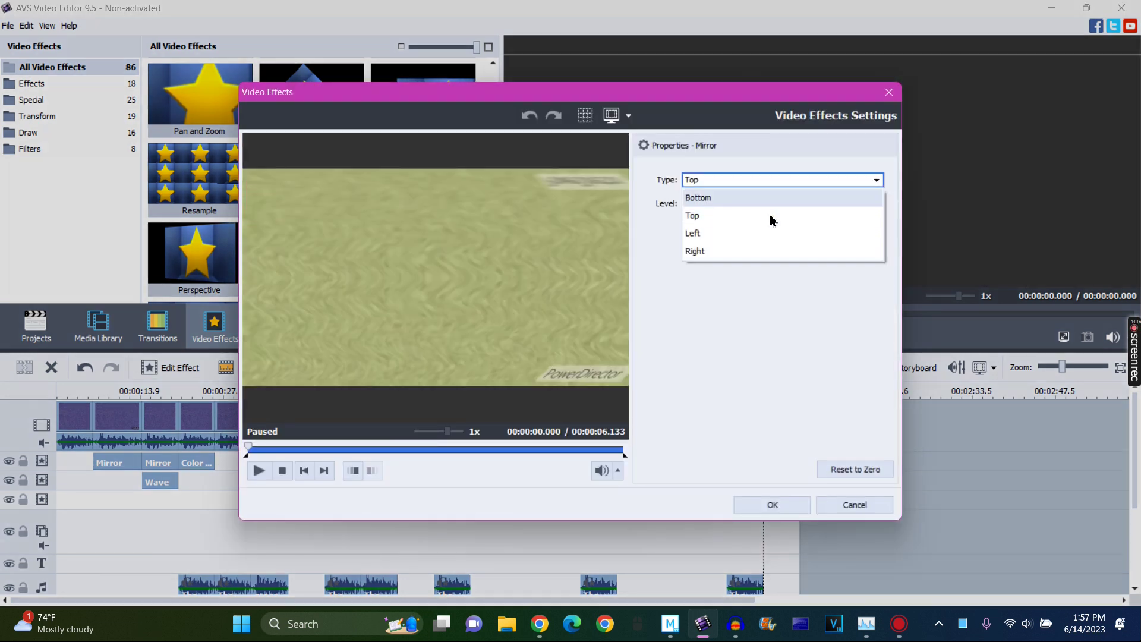
{"action": "left_click", "coordinate": [760, 234]}
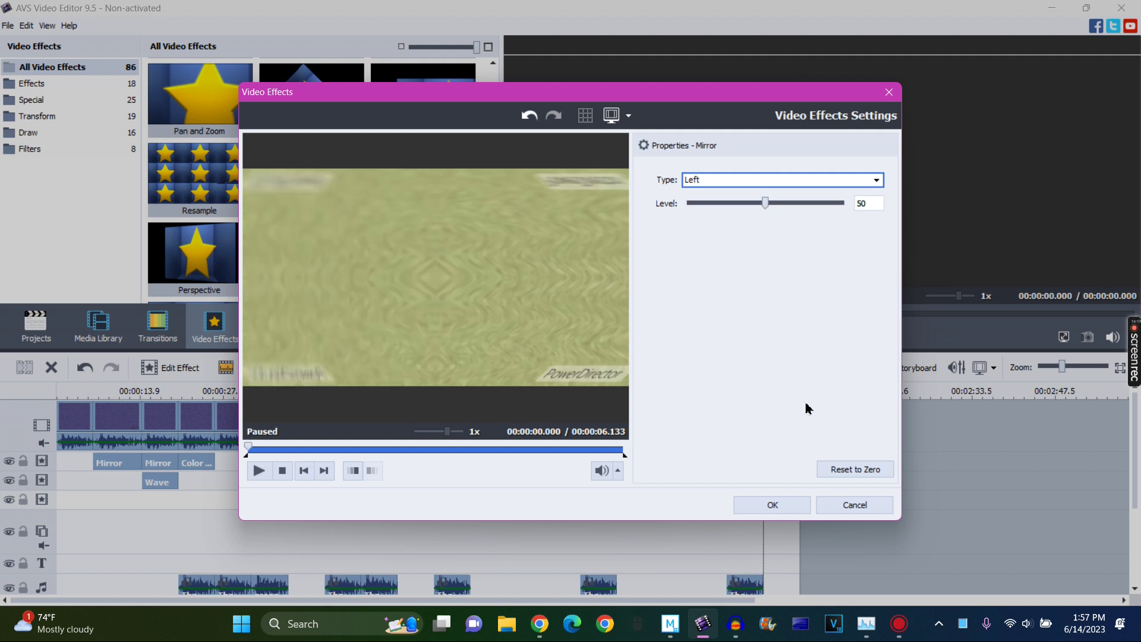
{"action": "left_click", "coordinate": [804, 506]}
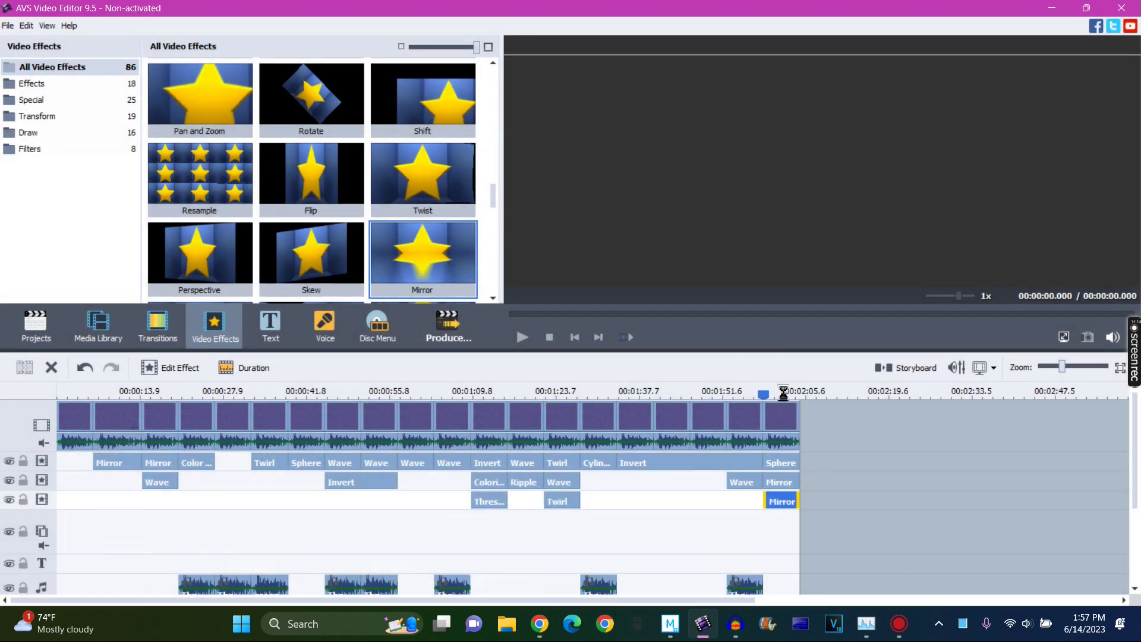
Raise the hue of the last clip with color correction and preview a frame partway through it
{"action": "left_click", "coordinate": [781, 416]}
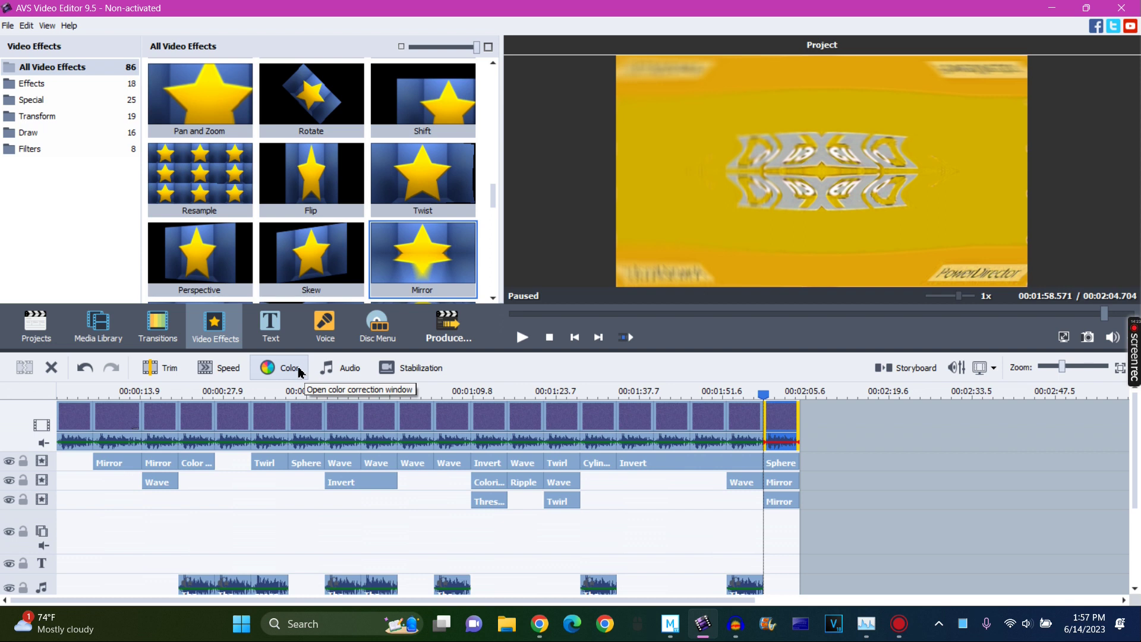
{"action": "left_click", "coordinate": [300, 370]}
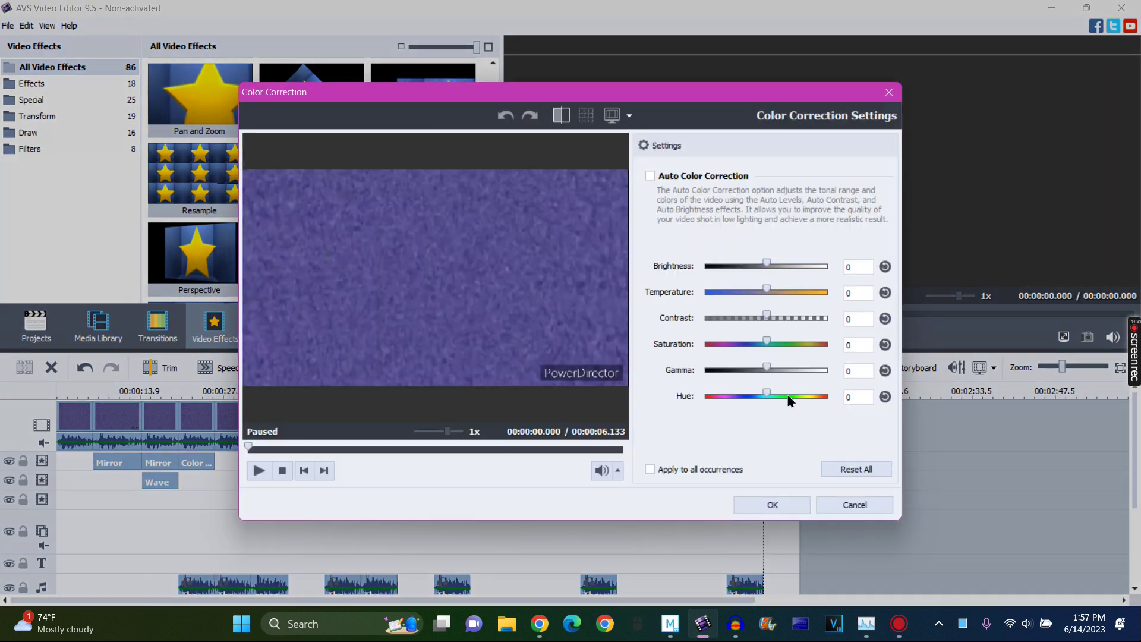
{"action": "left_click", "coordinate": [789, 396]}
{"action": "left_click_drag", "start_coordinate": [788, 397], "coordinate": [787, 397]}
{"action": "left_click", "coordinate": [784, 507]}
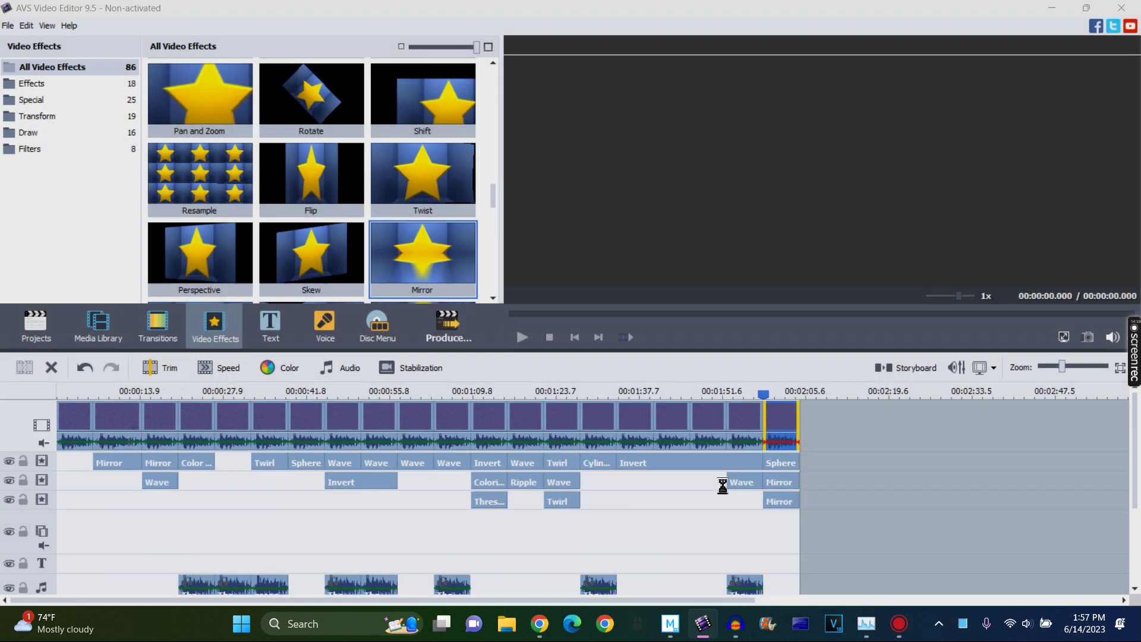
{"action": "left_click", "coordinate": [780, 394]}
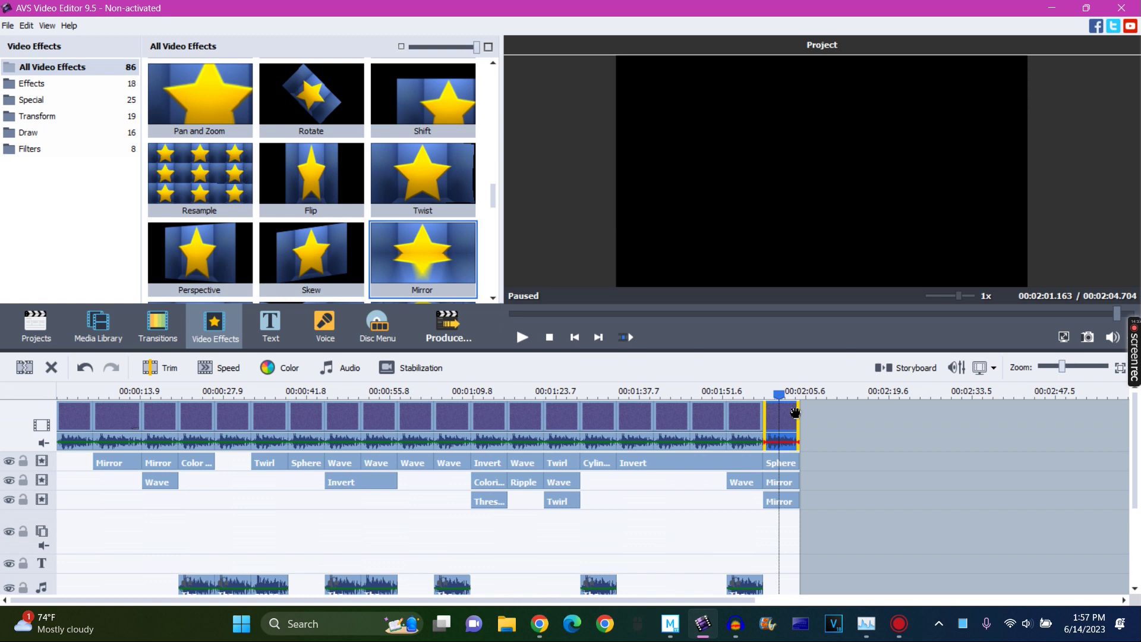
Apply a Pitch Shift with a raised rate to the last clip's audio
{"action": "left_click", "coordinate": [347, 374]}
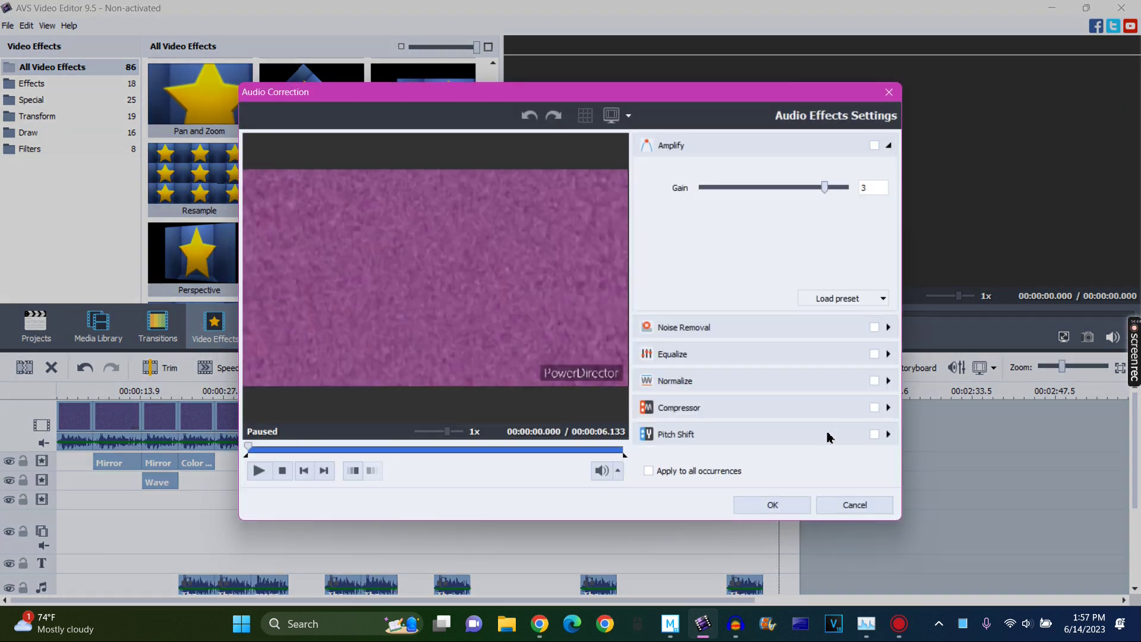
{"action": "left_click", "coordinate": [826, 433]}
{"action": "left_click", "coordinate": [826, 331]}
{"action": "left_click", "coordinate": [773, 505]}
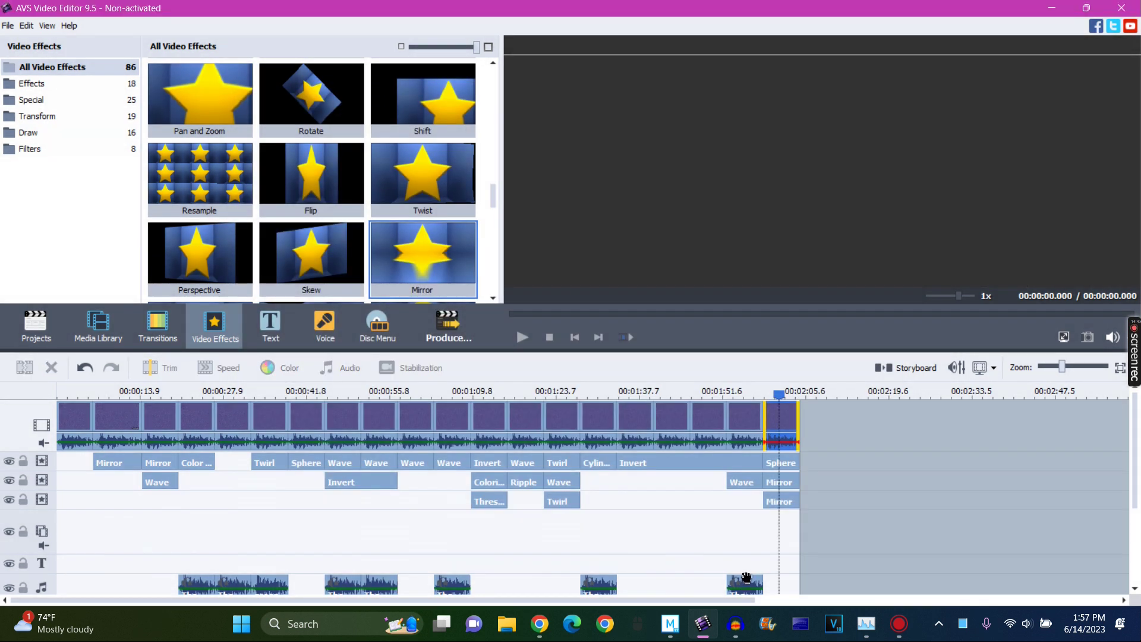
Duplicate the last audio-track clip beneath the final video clip and play the project from that clip's start
{"action": "right_click", "coordinate": [747, 578]}
{"action": "left_click", "coordinate": [779, 547]}
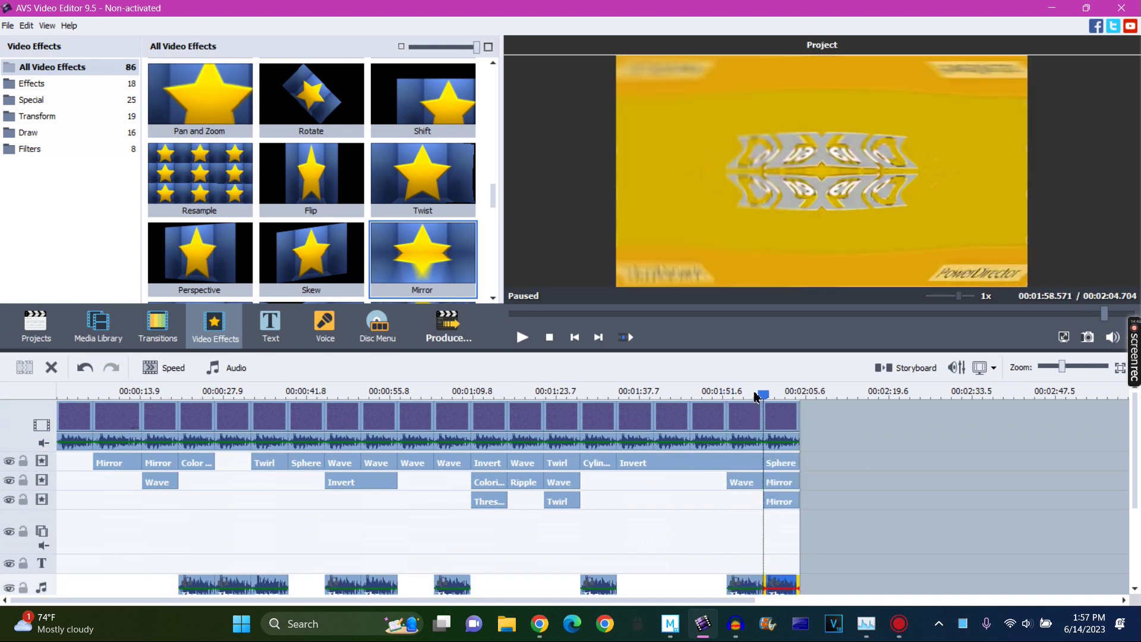
{"action": "left_click", "coordinate": [521, 338]}
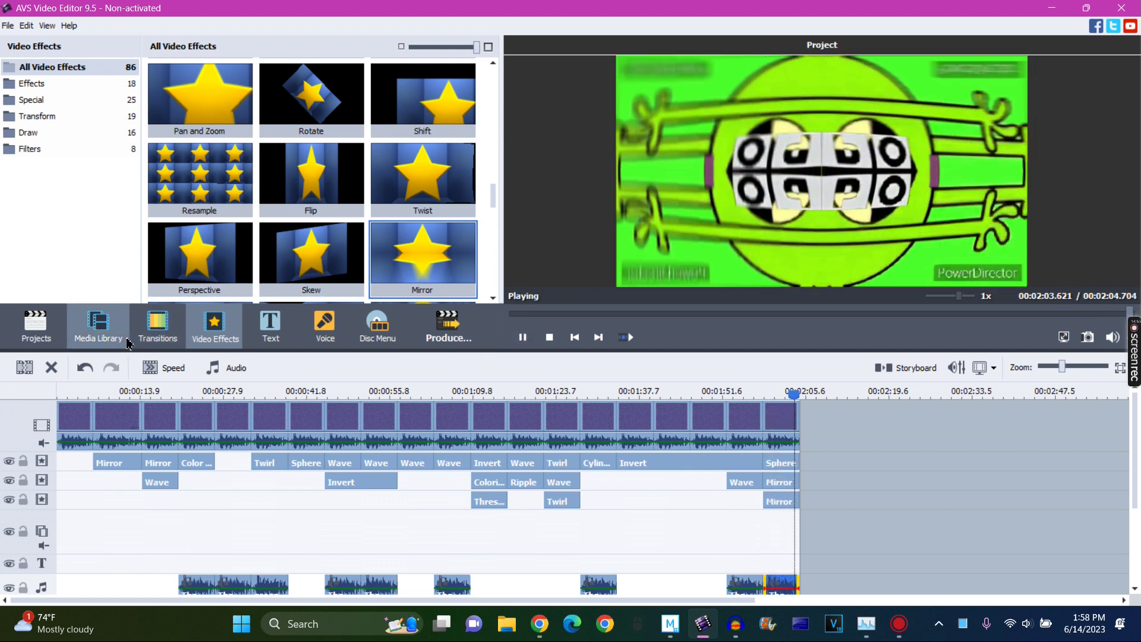
Append another The Mr Men Show Csupo clip to the end of the main video and view a frame inside it
{"action": "left_click", "coordinate": [98, 324]}
{"action": "left_click_drag", "start_coordinate": [225, 119], "coordinate": [820, 408]}
{"action": "left_click", "coordinate": [817, 394]}
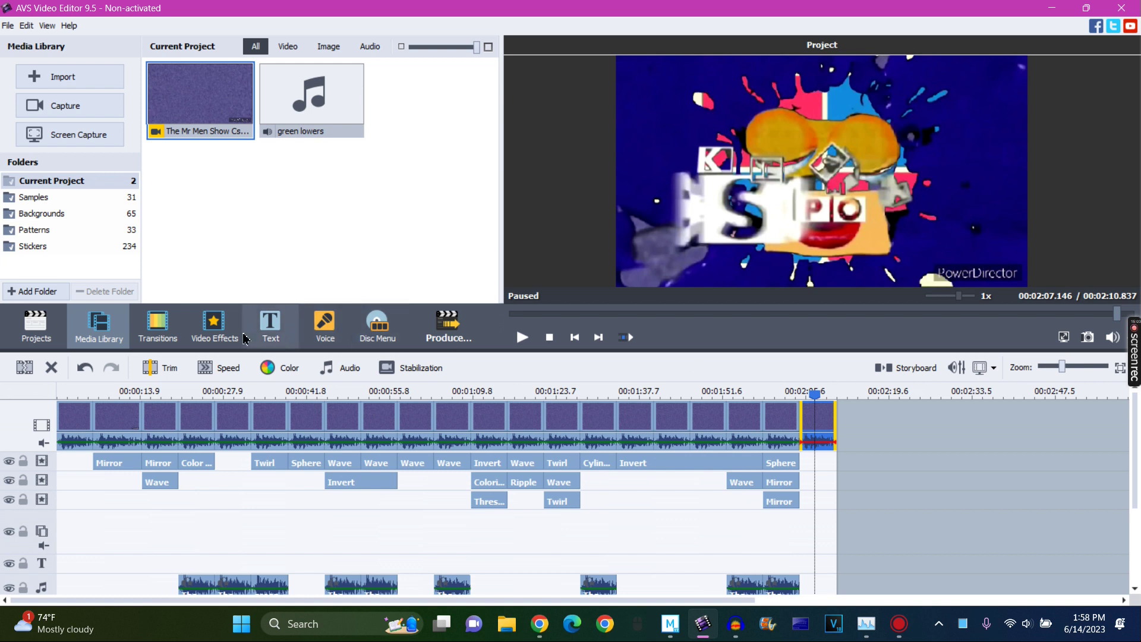
Add an Invert effect over the newly appended clip, trim it to the clip's end and preview it
{"action": "left_click", "coordinate": [214, 326]}
{"action": "scroll", "coordinate": [320, 155], "scroll_direction": "up", "scroll_amount": 8}
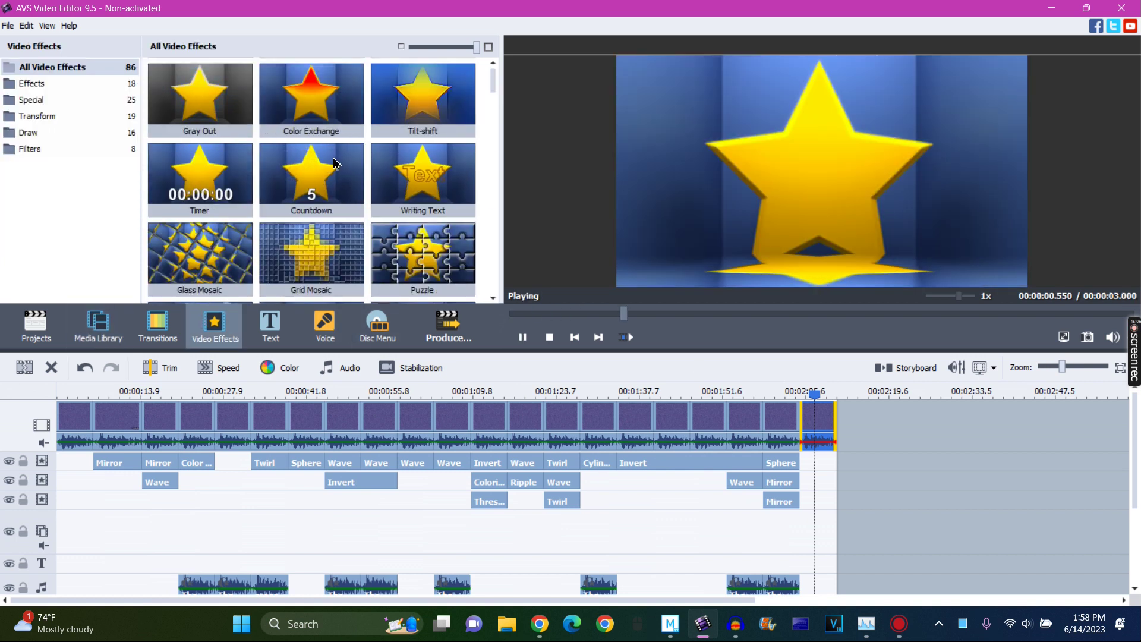
{"action": "left_click_drag", "start_coordinate": [321, 96], "coordinate": [806, 474]}
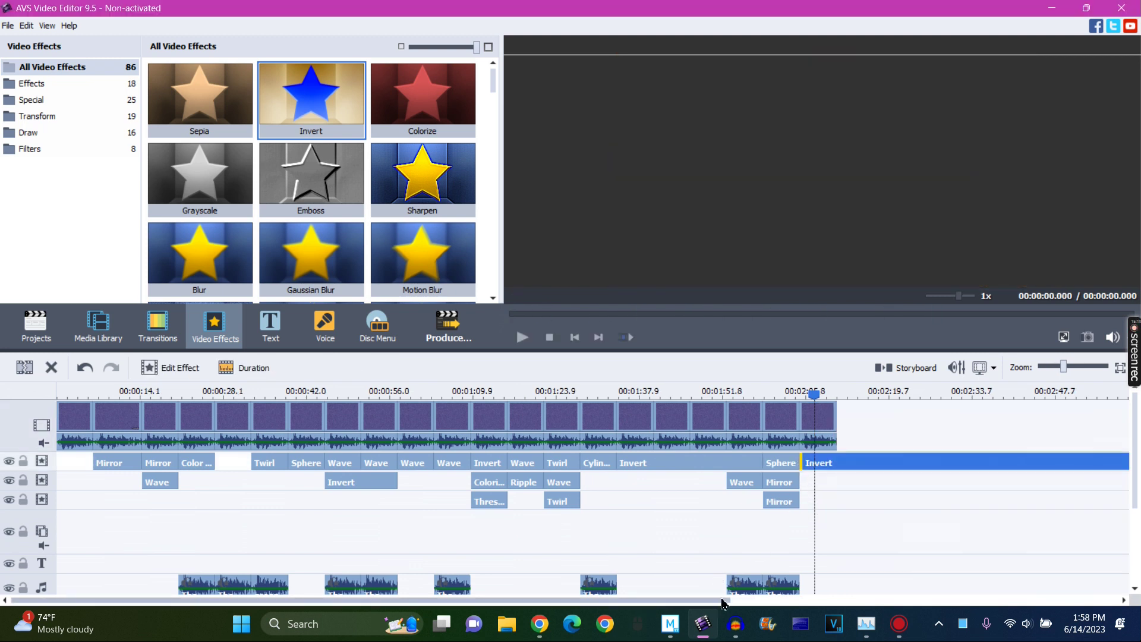
{"action": "left_click", "coordinate": [739, 601]}
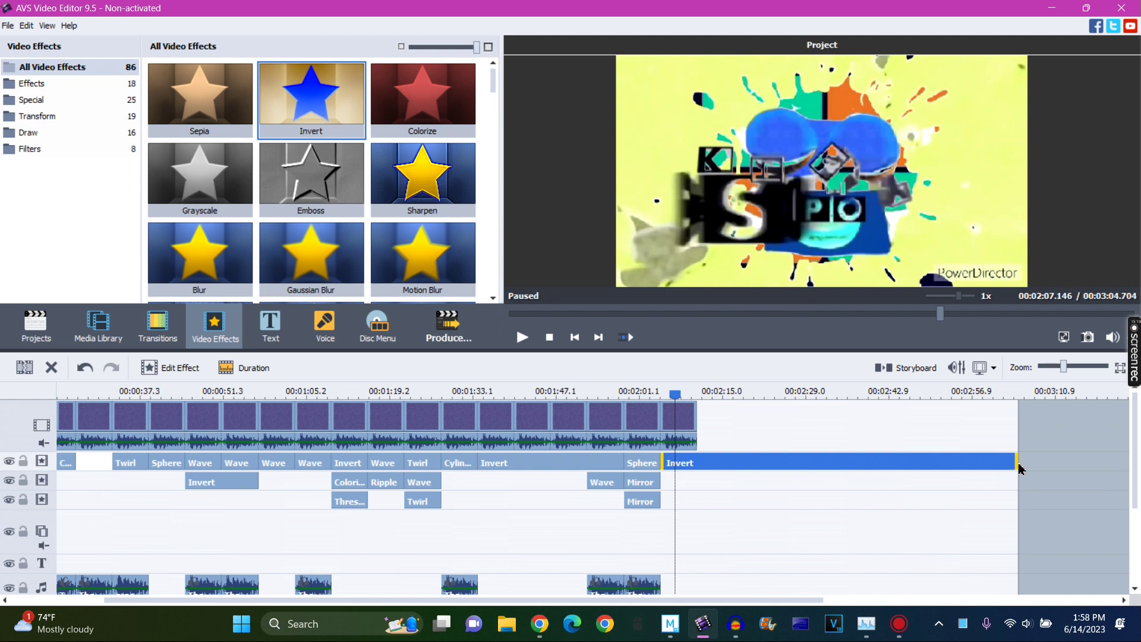
{"action": "left_click_drag", "start_coordinate": [1018, 463], "coordinate": [703, 456]}
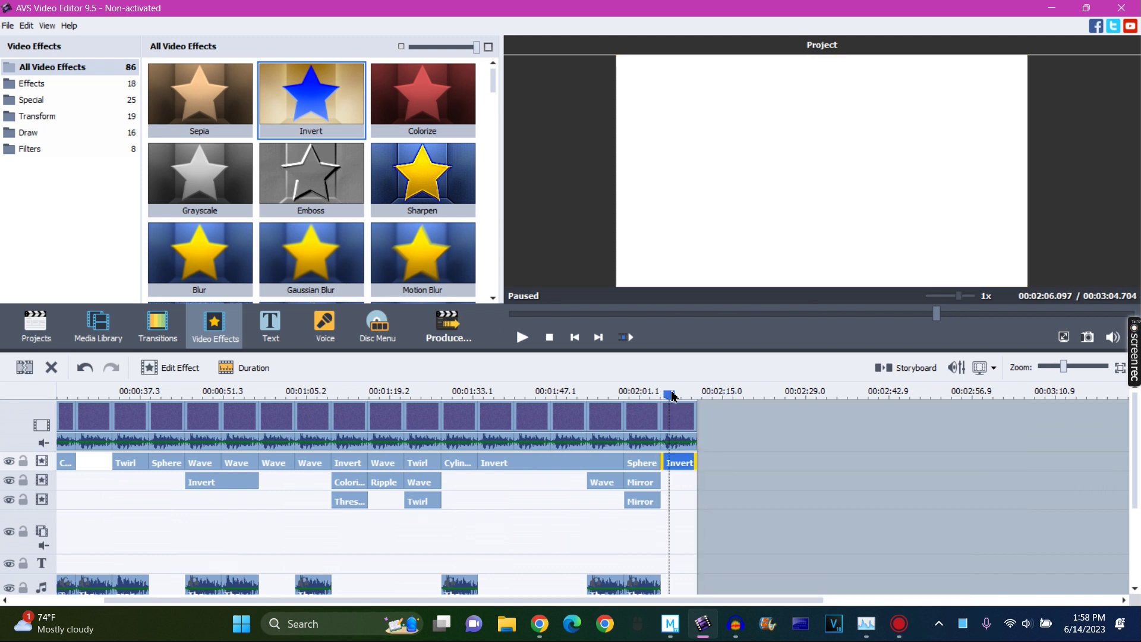
{"action": "left_click", "coordinate": [671, 394]}
{"action": "left_click", "coordinate": [675, 393]}
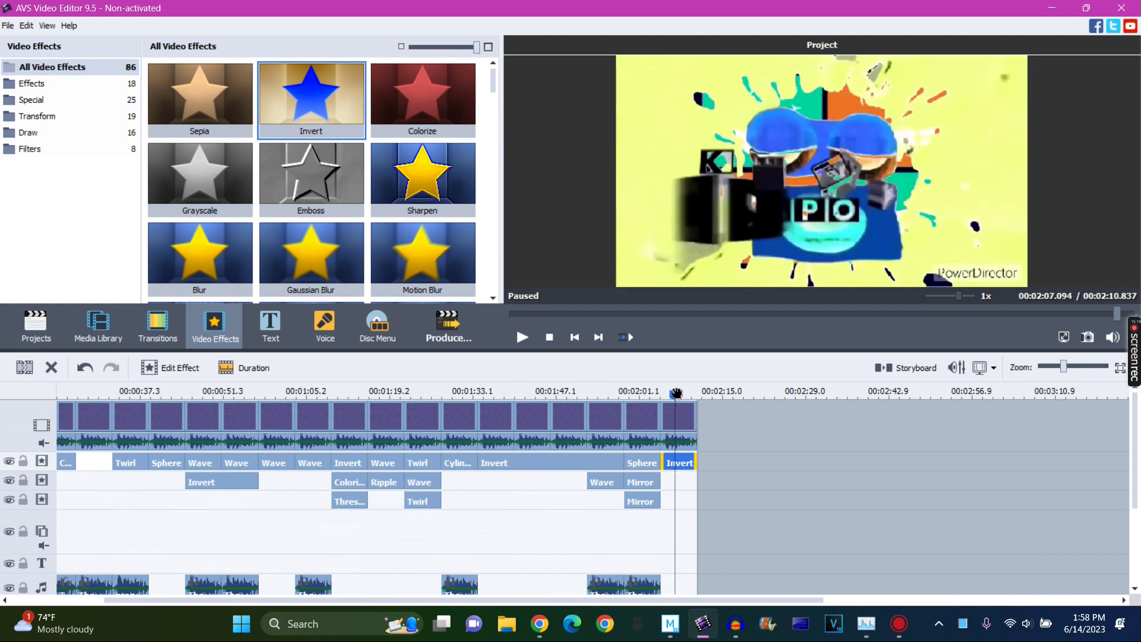
Extend the second-track Mirror effect to the end of the newly appended clip and preview a frame there
{"action": "left_click", "coordinate": [659, 483]}
{"action": "left_click_drag", "start_coordinate": [662, 485], "coordinate": [697, 485]}
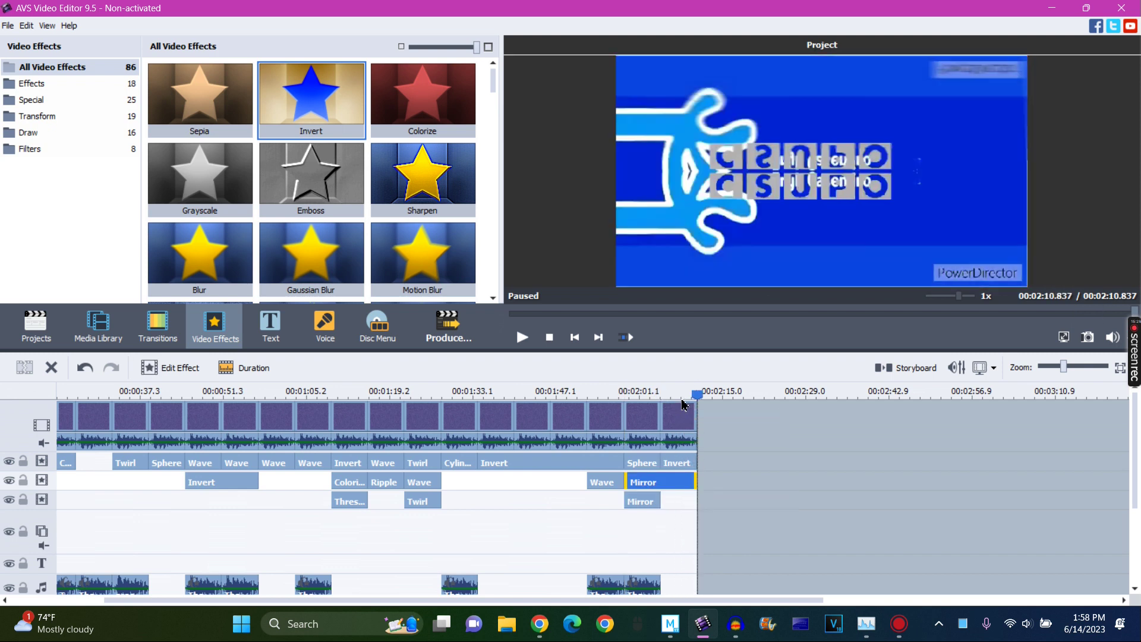
{"action": "left_click", "coordinate": [677, 395]}
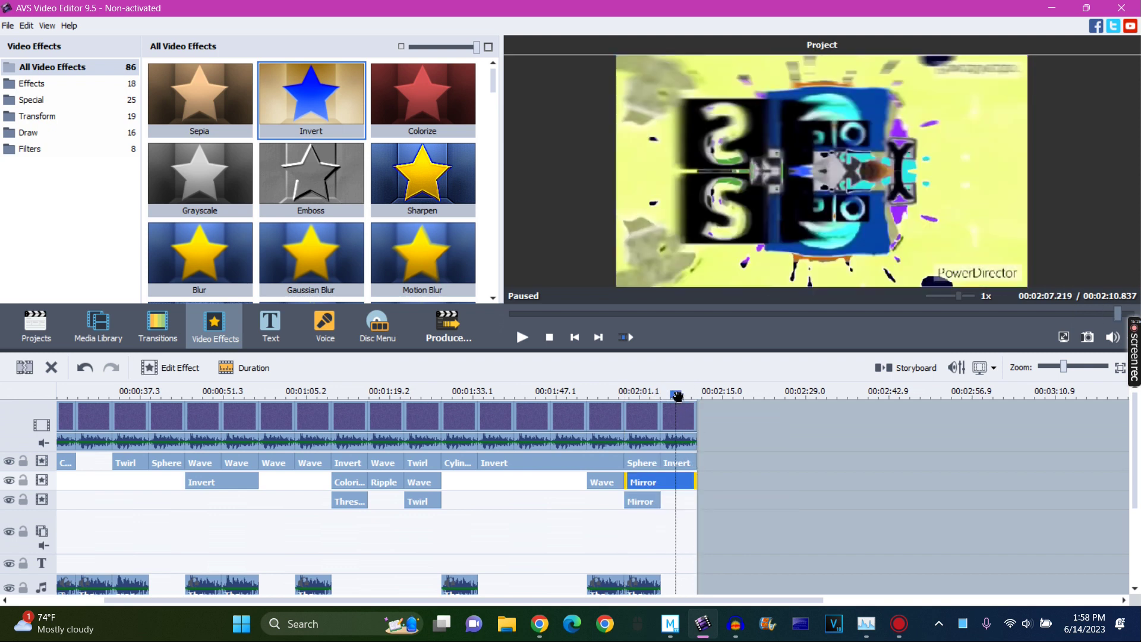
Set the newly appended clip's hue to 59 with color correction
{"action": "left_click", "coordinate": [686, 428]}
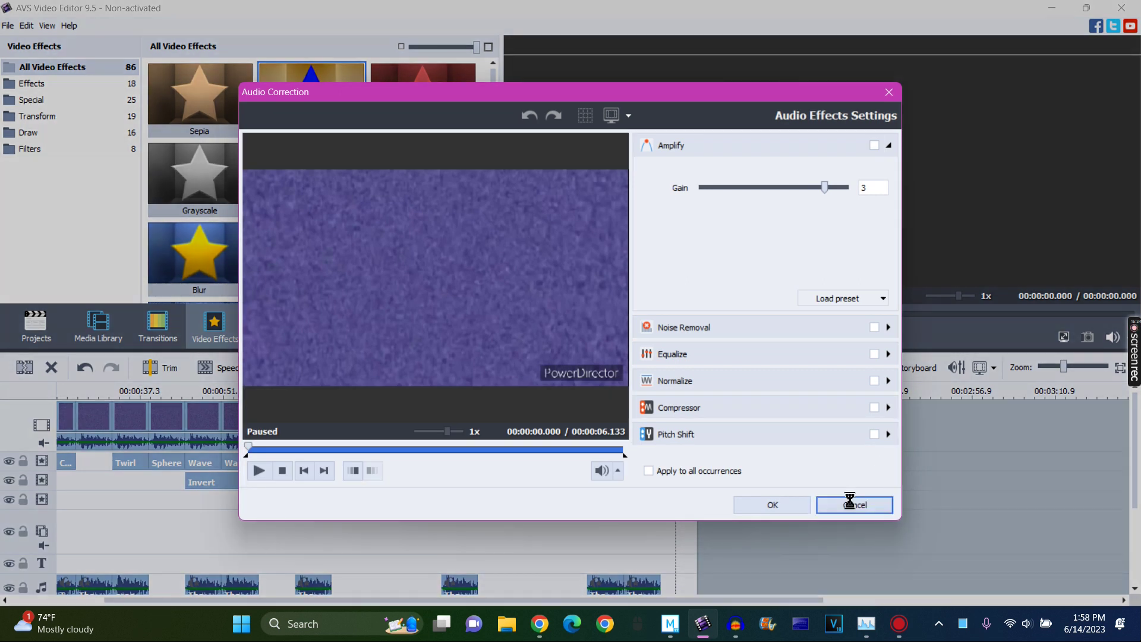
{"action": "left_click", "coordinate": [855, 504]}
{"action": "left_click", "coordinate": [300, 375]}
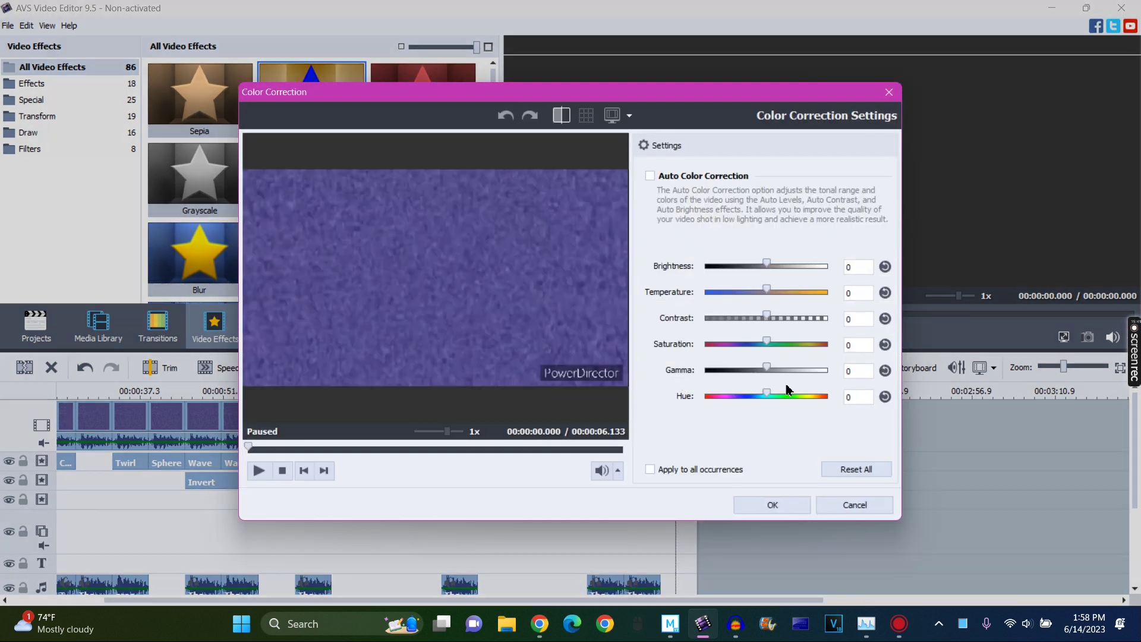
{"action": "left_click", "coordinate": [780, 396]}
{"action": "left_click_drag", "start_coordinate": [783, 397], "coordinate": [791, 393]}
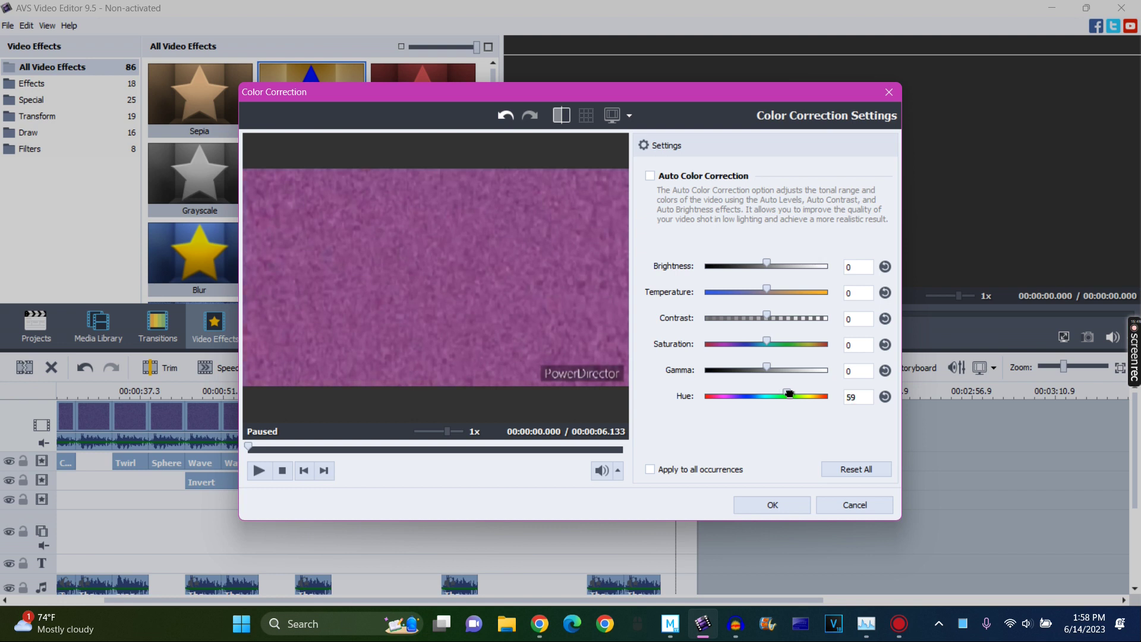
{"action": "left_click", "coordinate": [793, 505]}
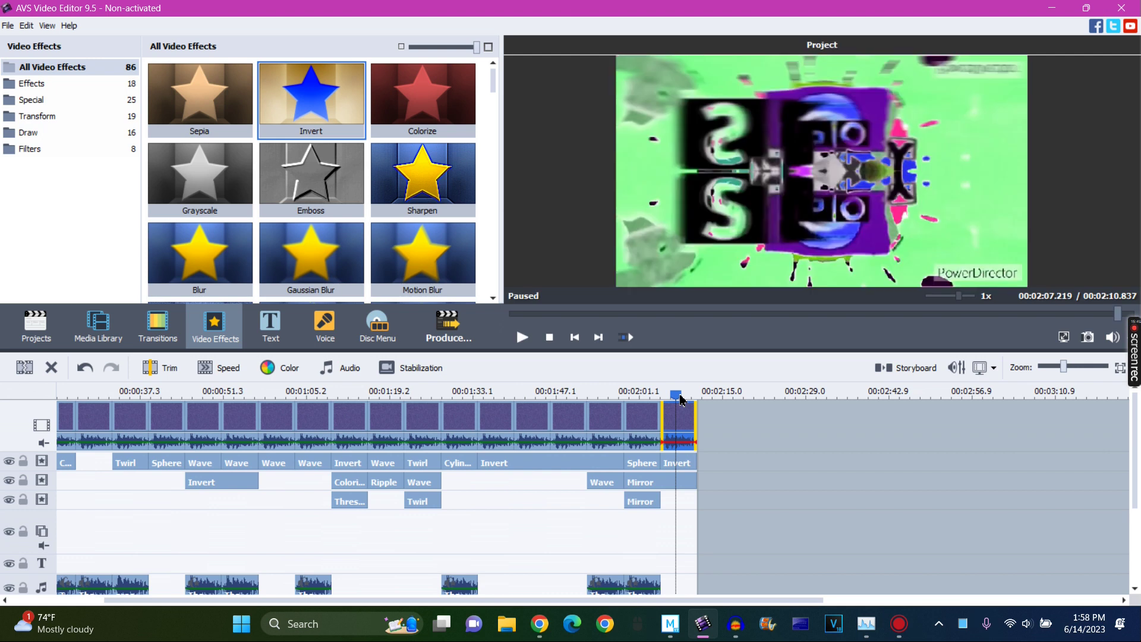
Return the playhead to the last clip's start and apply a Pitch Shift with a rate of 106 to its audio
{"action": "left_click_drag", "start_coordinate": [681, 395], "coordinate": [669, 395]}
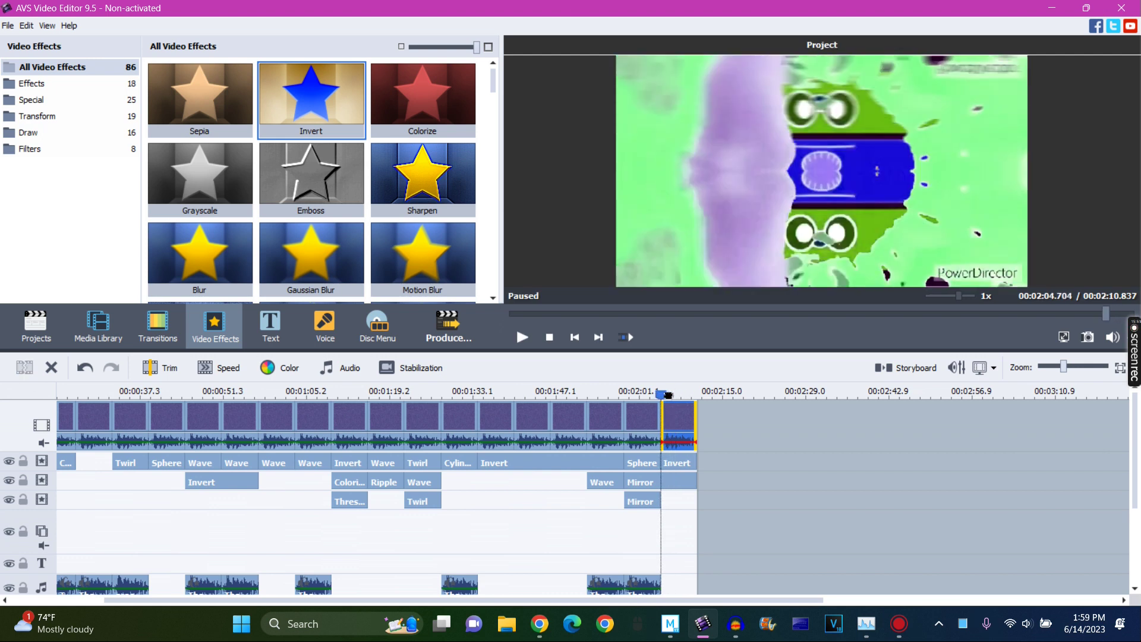
{"action": "left_click", "coordinate": [342, 368]}
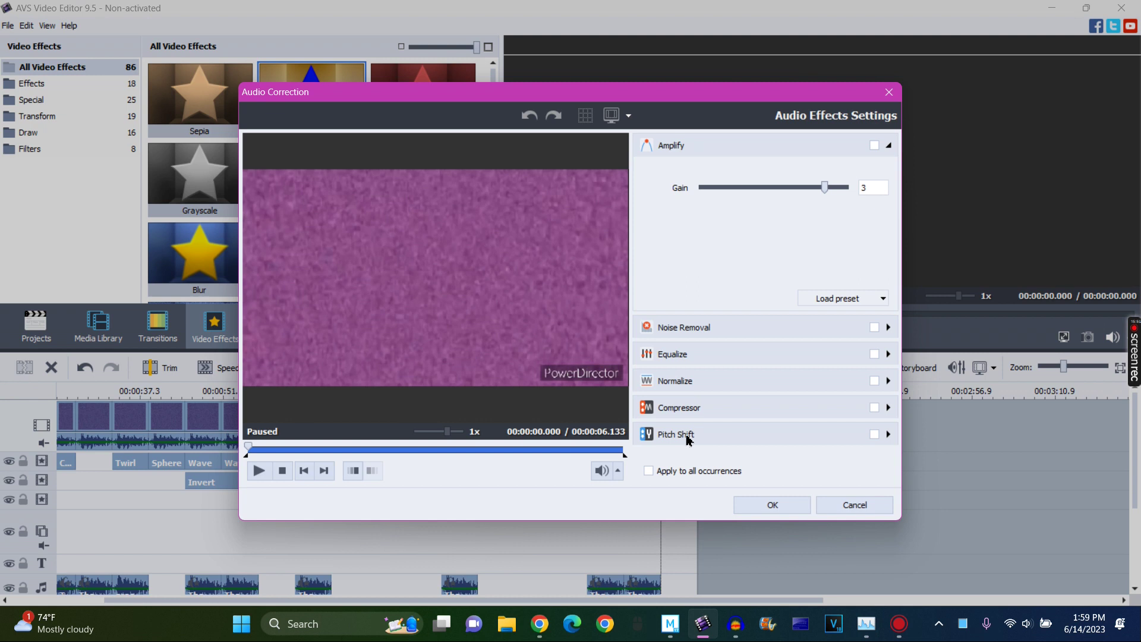
{"action": "left_click", "coordinate": [676, 434]}
{"action": "left_click_drag", "start_coordinate": [751, 321], "coordinate": [761, 322]}
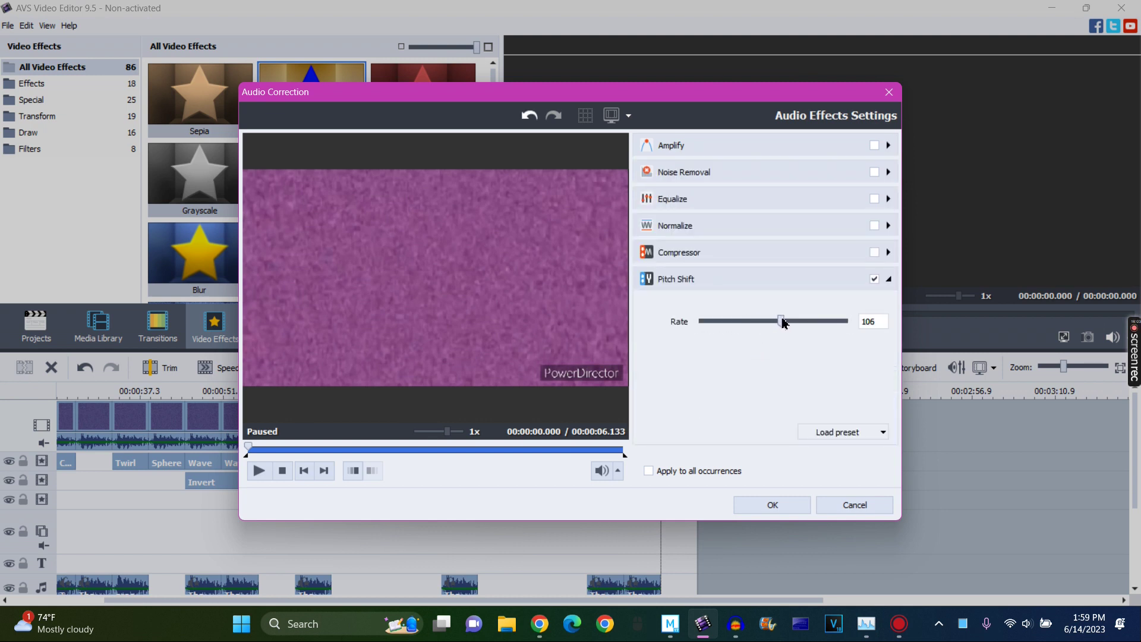
{"action": "left_click", "coordinate": [767, 504]}
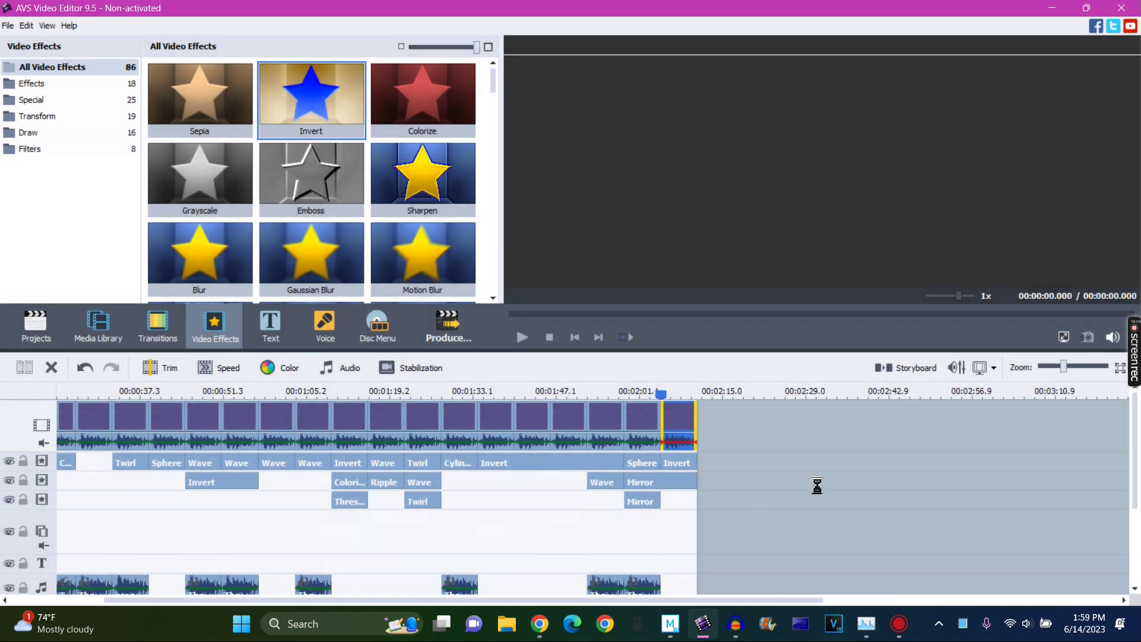
{"action": "left_click_drag", "start_coordinate": [1137, 452], "coordinate": [1131, 522]}
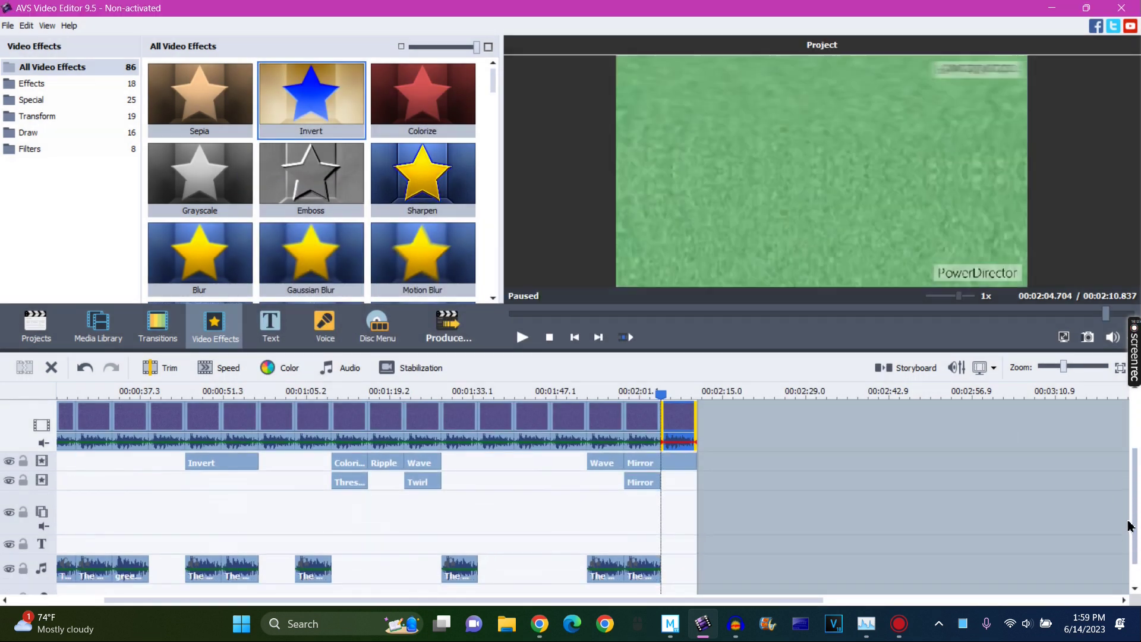
Add two copies of the Csupo clip's audio beneath the last clip, one on the audio mix track and one on the voice track
{"action": "left_click", "coordinate": [98, 324]}
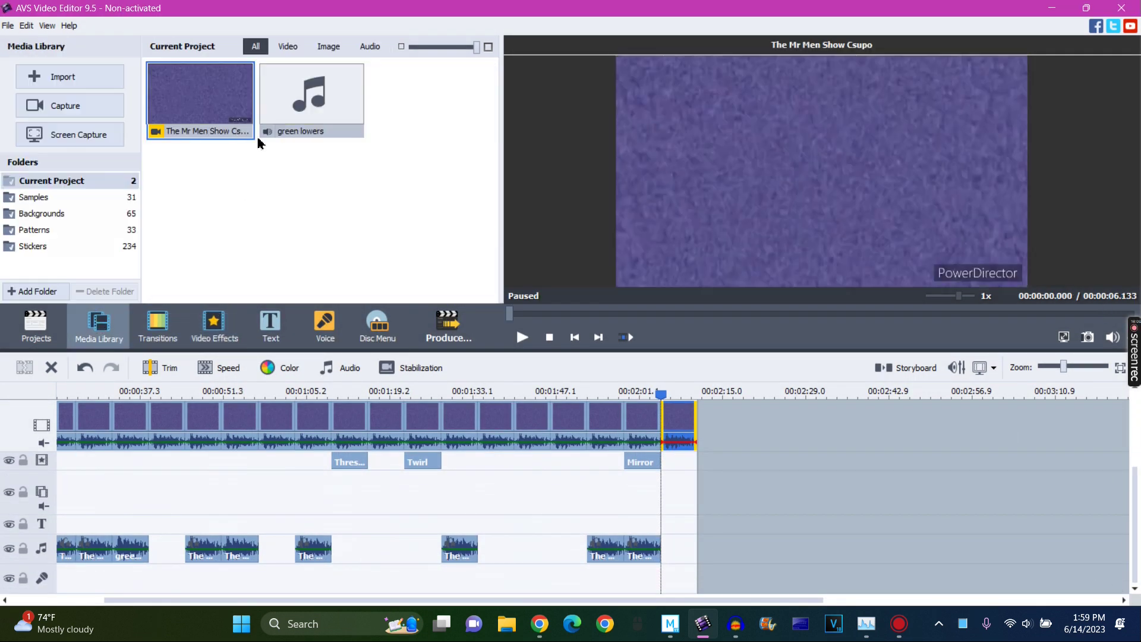
{"action": "right_click", "coordinate": [203, 95]}
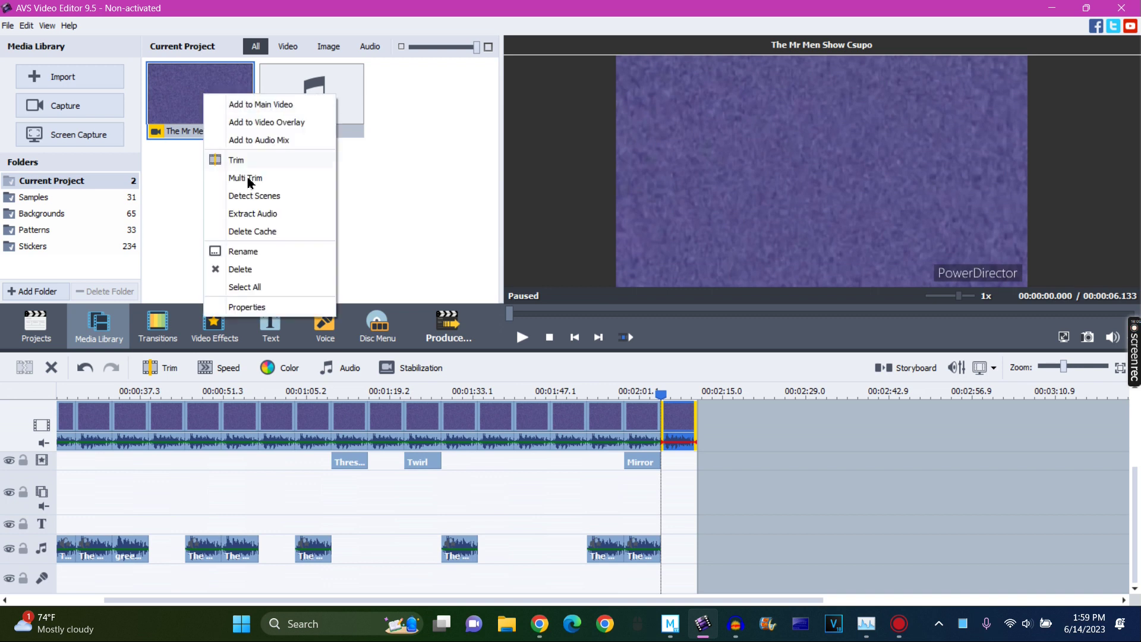
{"action": "left_click", "coordinate": [247, 140]}
{"action": "right_click", "coordinate": [204, 77]}
{"action": "left_click", "coordinate": [255, 122]}
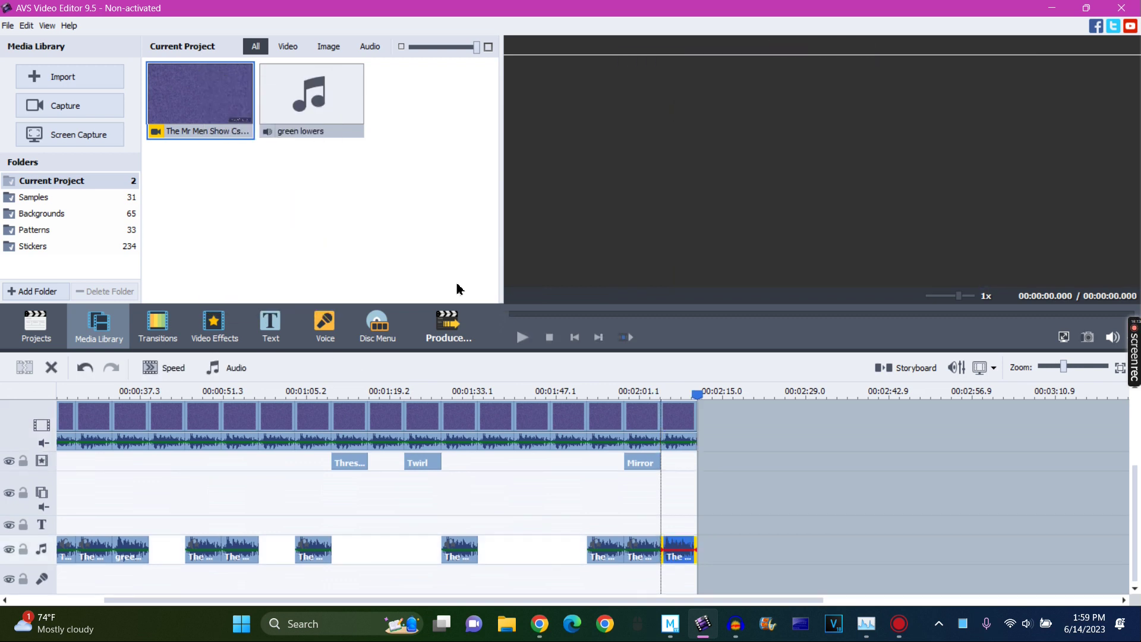
{"action": "left_click_drag", "start_coordinate": [715, 538], "coordinate": [677, 568]}
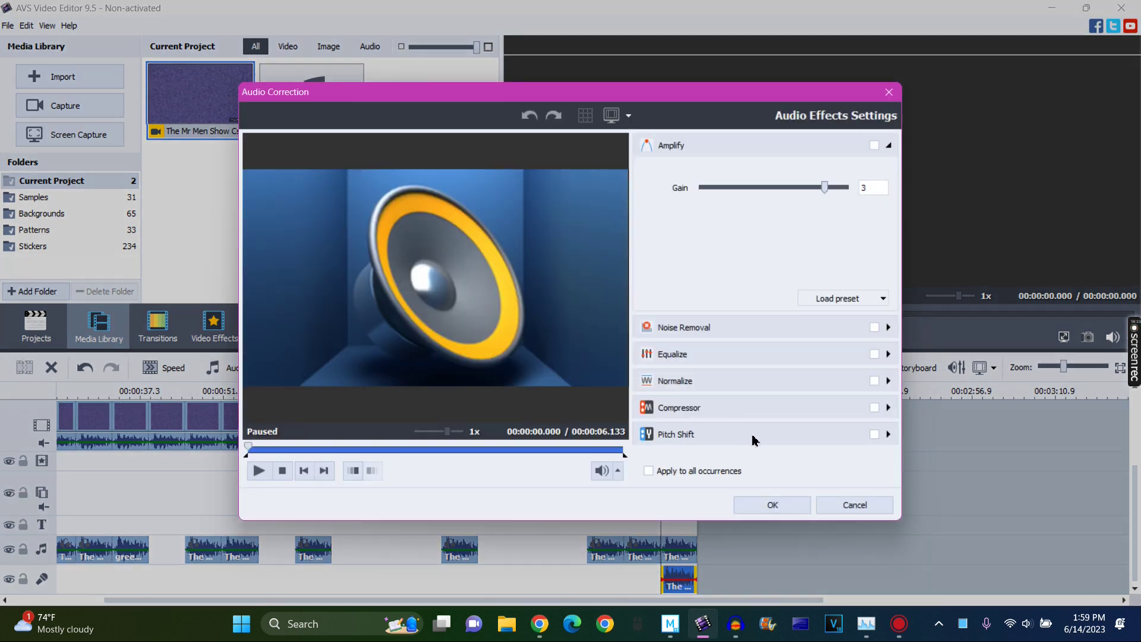
Apply a Pitch Shift with a rate of 118 to the audio copy on the voice track
{"action": "left_click", "coordinate": [754, 434]}
{"action": "left_click_drag", "start_coordinate": [757, 328], "coordinate": [766, 327]}
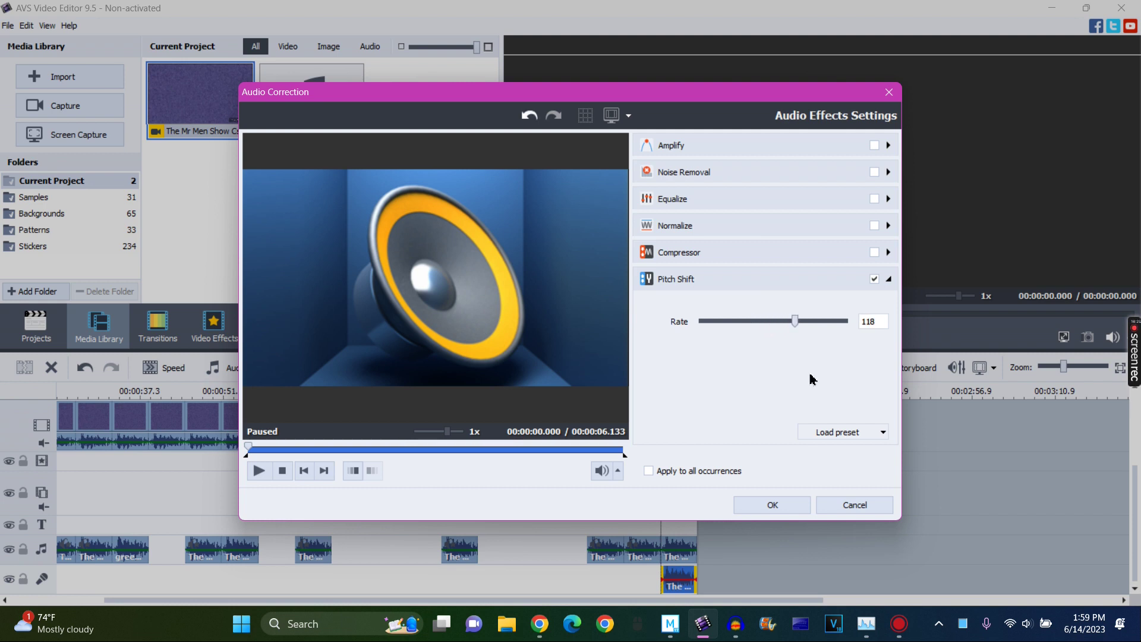
{"action": "left_click", "coordinate": [774, 504]}
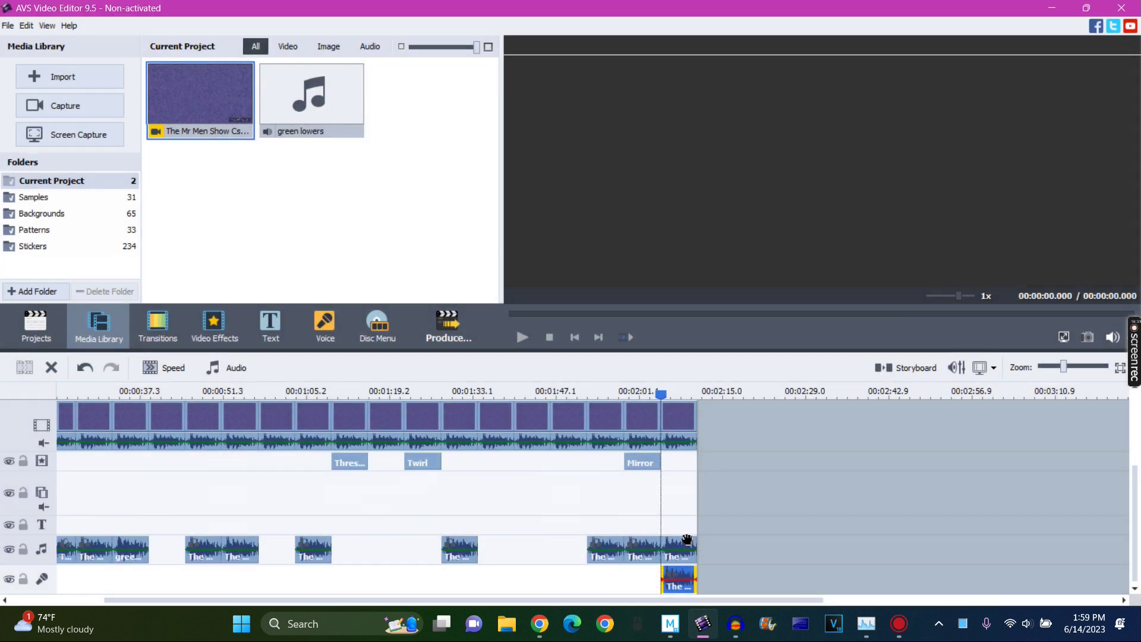
Apply a Pitch Shift with a rate of 112 to the last audio mix copy and preview the layered clip
{"action": "left_click", "coordinate": [678, 539]}
{"action": "left_click", "coordinate": [236, 368]}
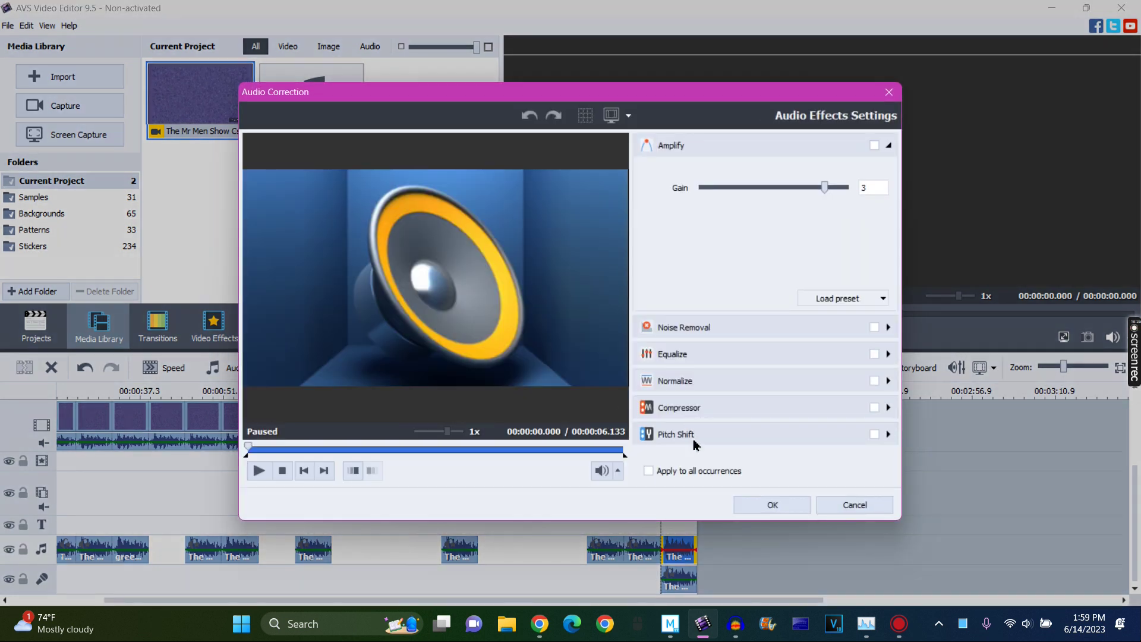
{"action": "left_click", "coordinate": [695, 434]}
{"action": "left_click_drag", "start_coordinate": [751, 321], "coordinate": [778, 325]}
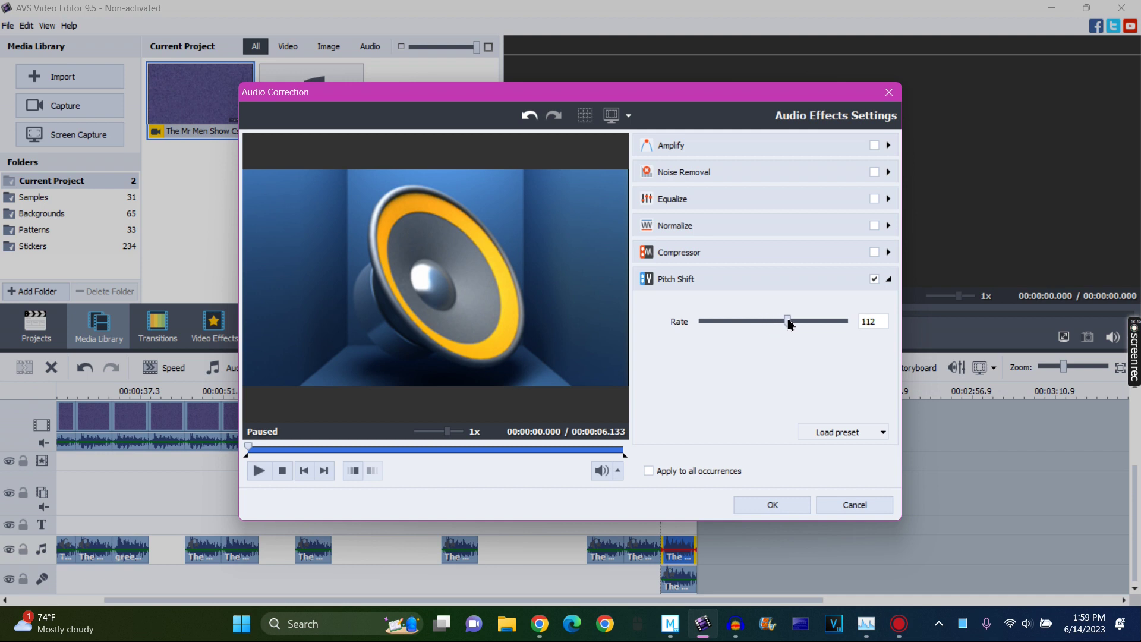
{"action": "left_click", "coordinate": [773, 505]}
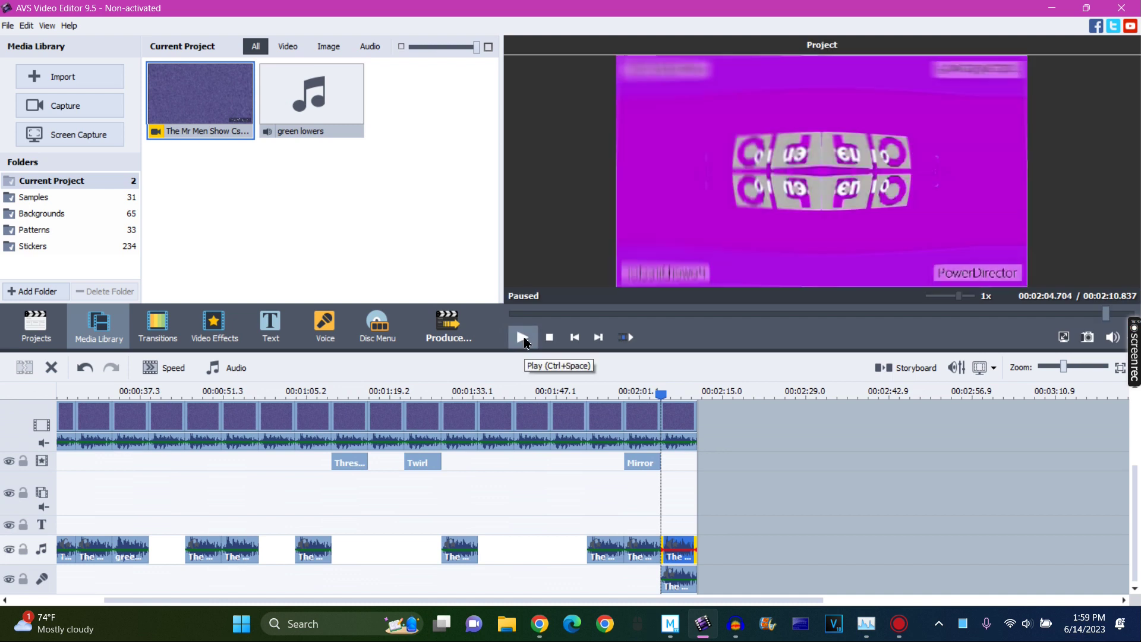
{"action": "left_click", "coordinate": [526, 341]}
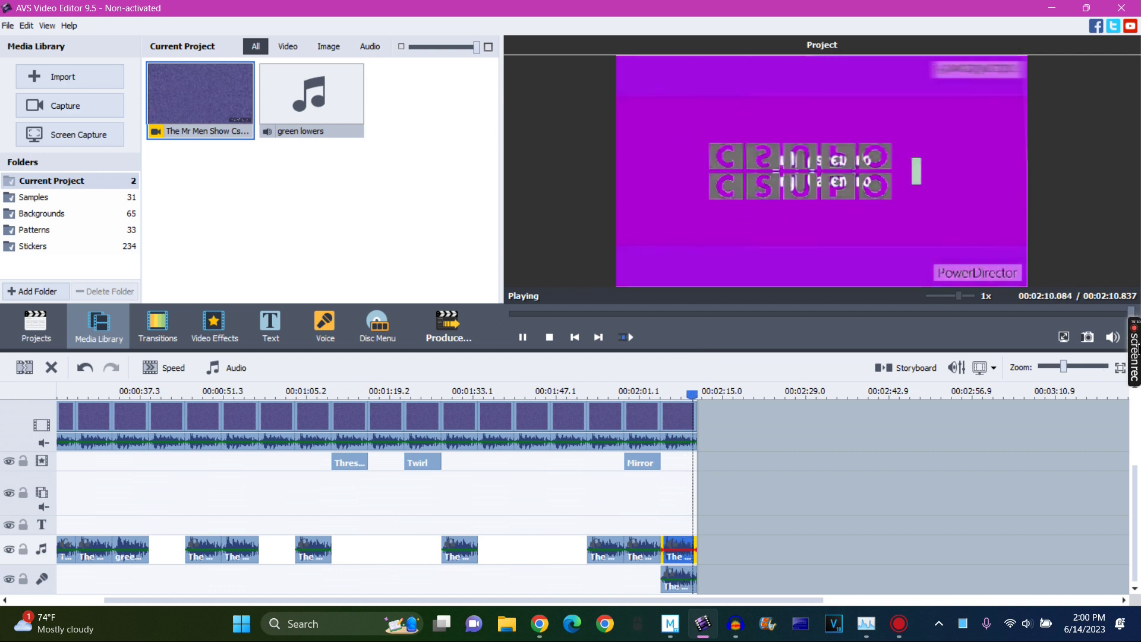
{"action": "mouse_move", "coordinate": [1135, 359]}
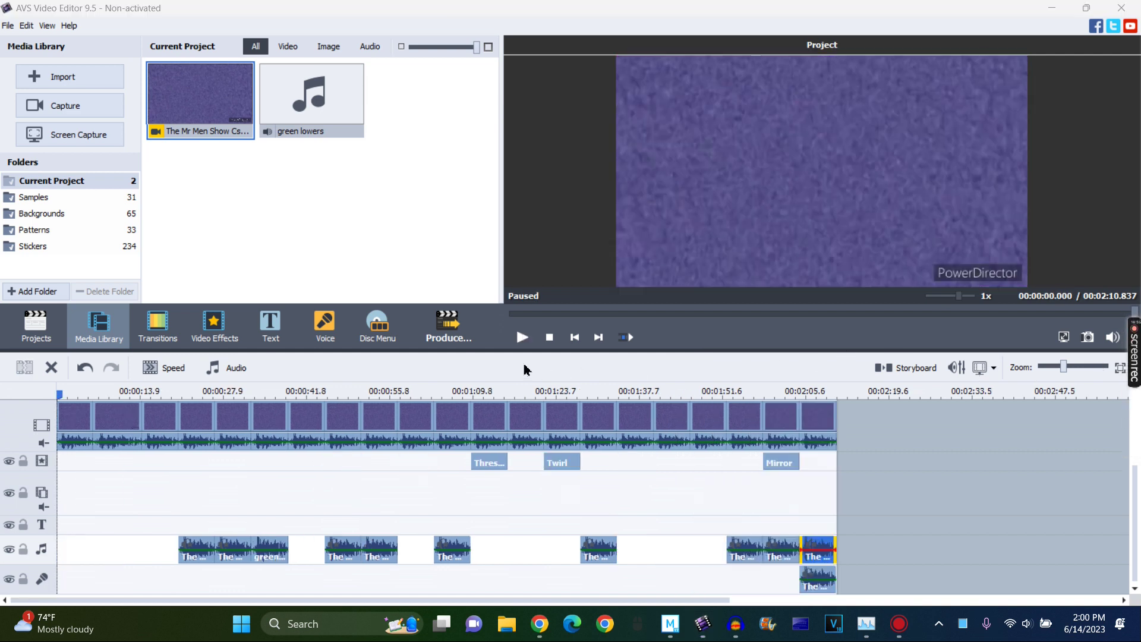